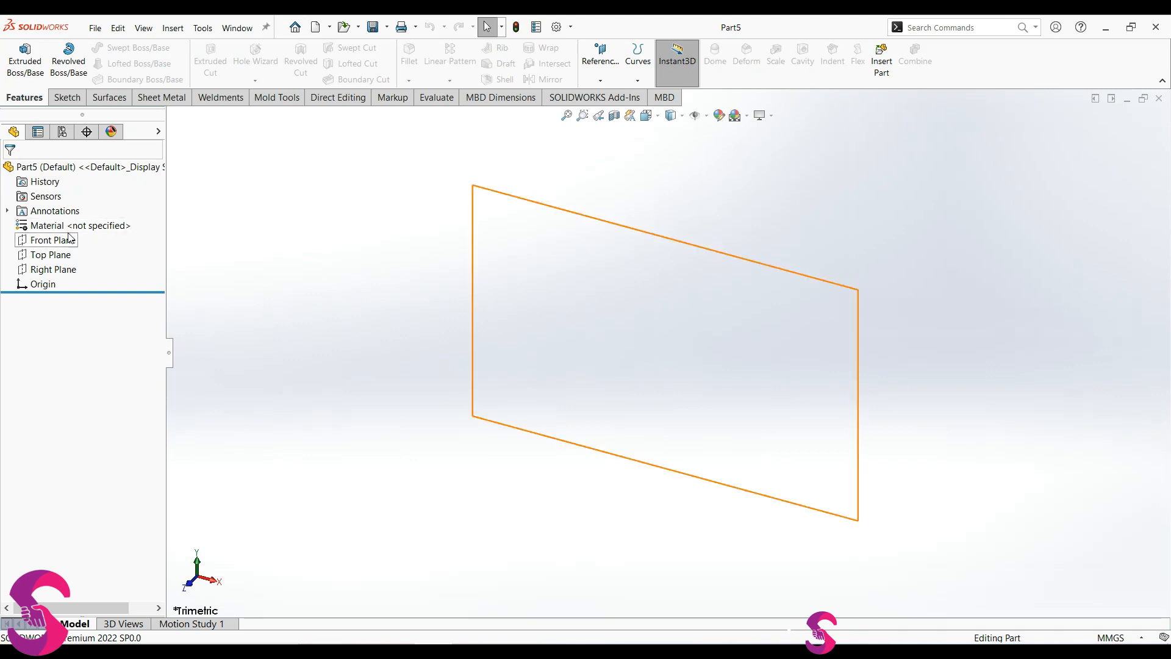
Step: Sketch a center rectangle at the origin on the Top Plane, 96 mm high and 136 mm wide
{"action": "left_click", "coordinate": [61, 254]}
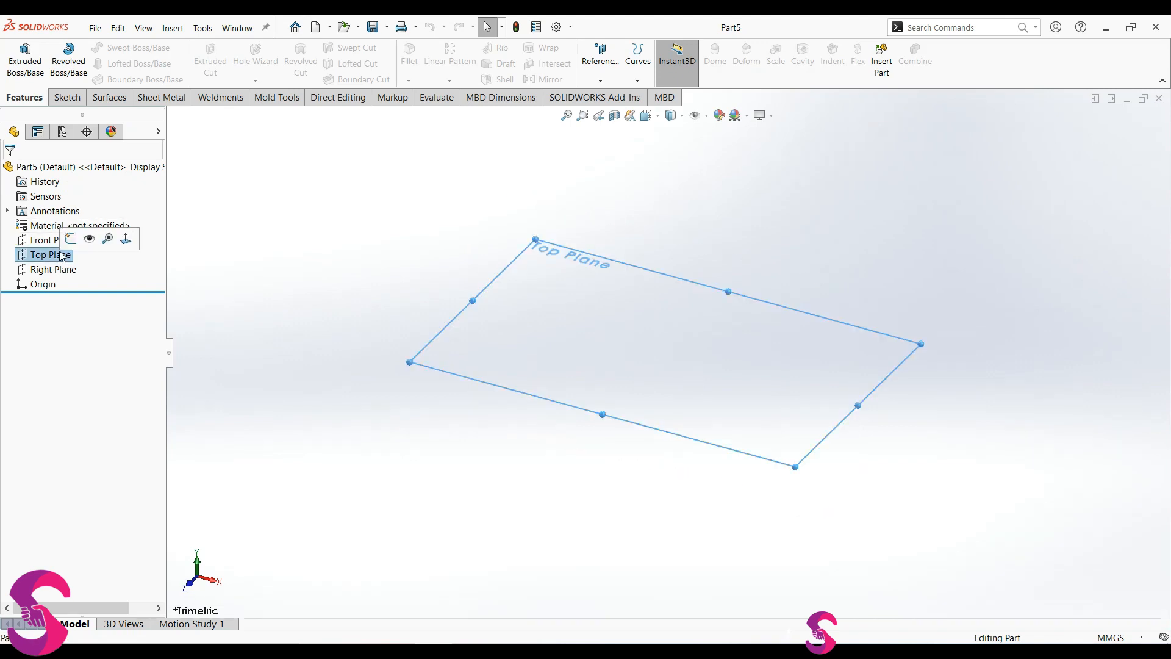
{"action": "left_click", "coordinate": [69, 240]}
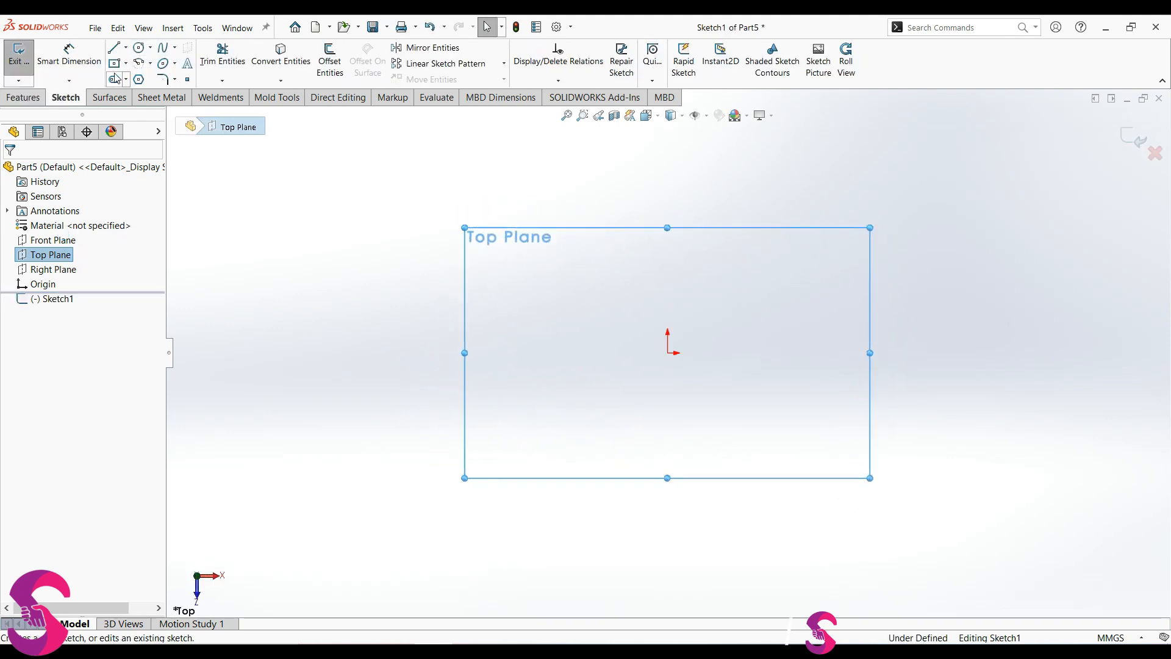
{"action": "left_click", "coordinate": [114, 64]}
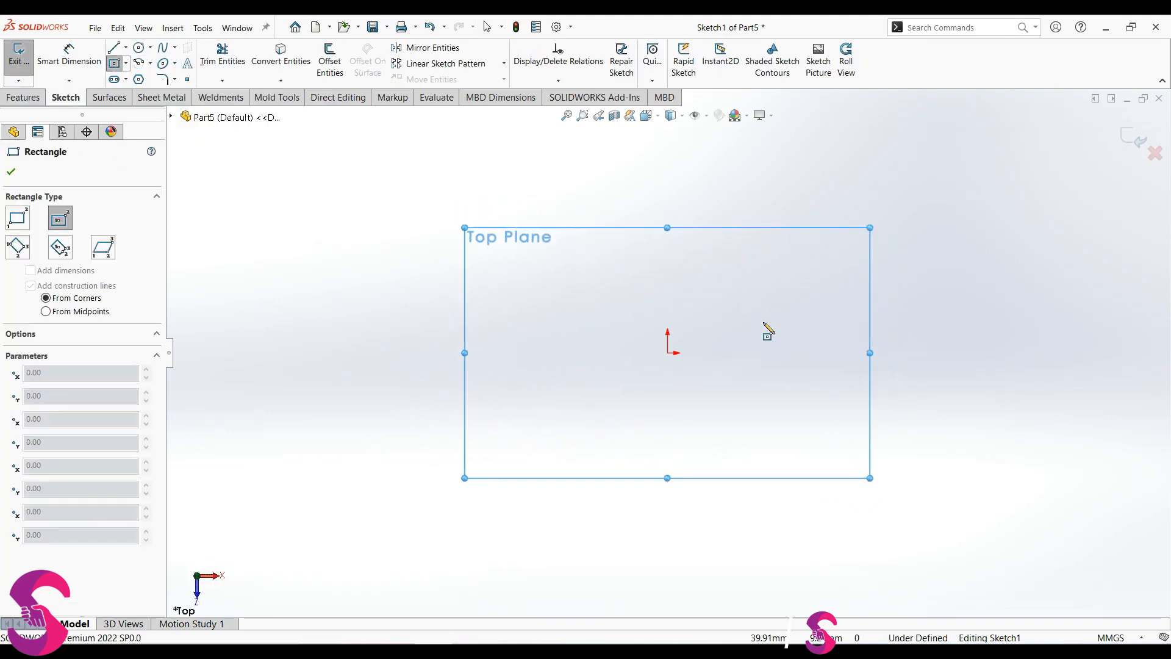
{"action": "left_click", "coordinate": [668, 352]}
{"action": "left_click", "coordinate": [700, 303]}
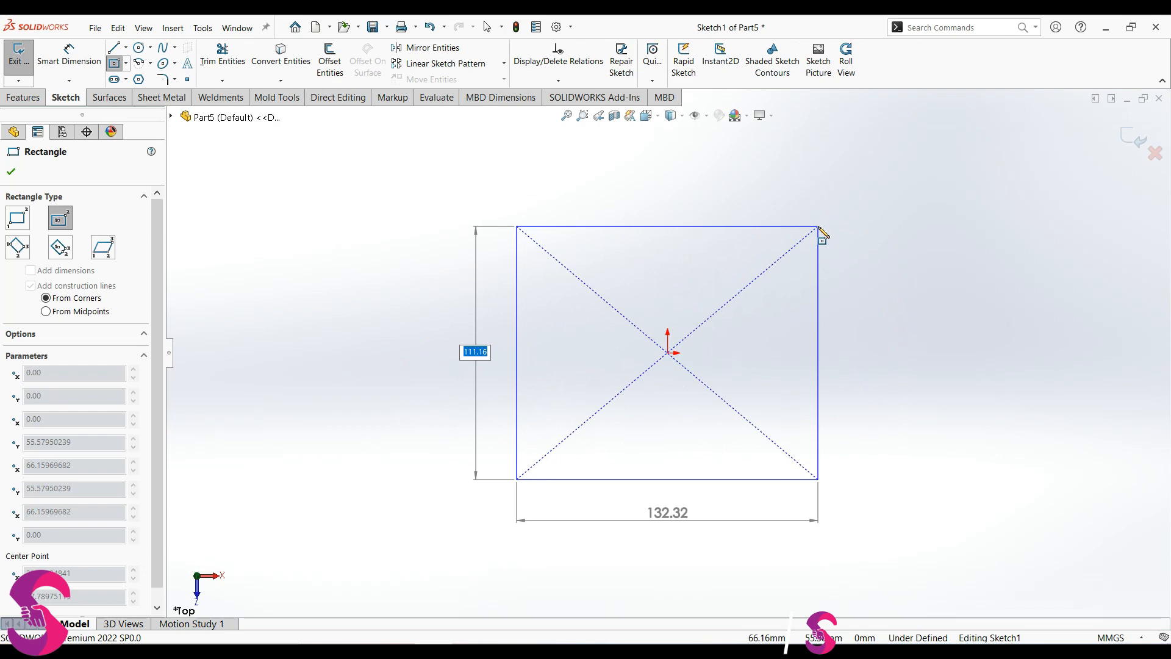
{"action": "type", "text": "96"}
{"action": "key", "text": "Return"}
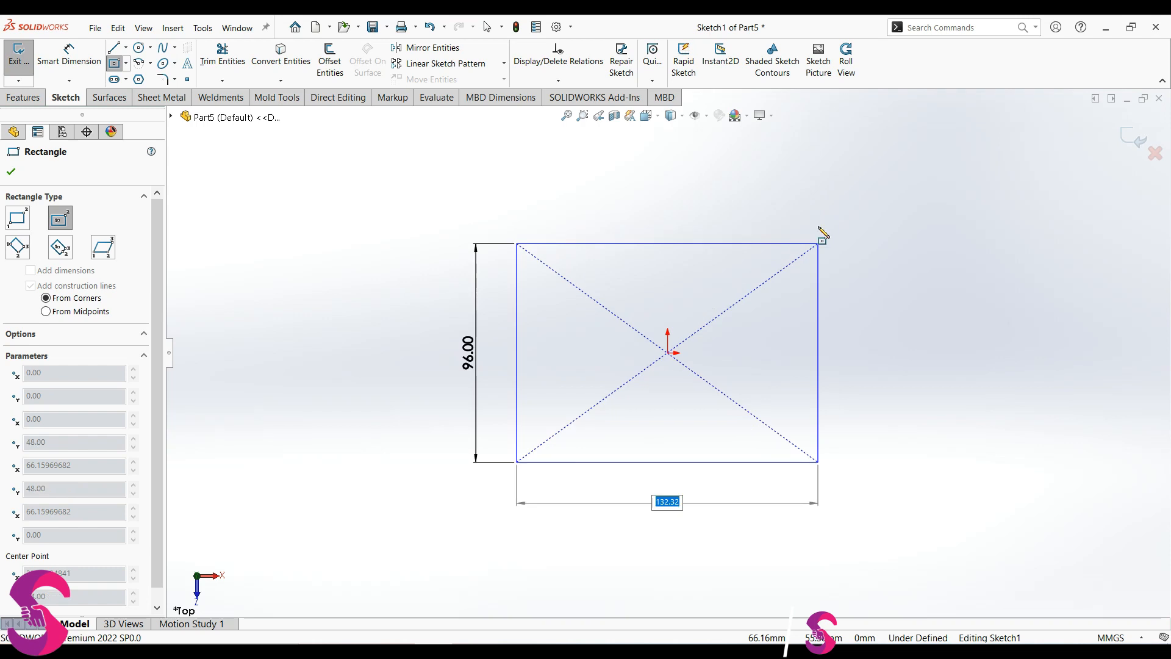
{"action": "type", "text": "136"}
{"action": "key", "text": "Return"}
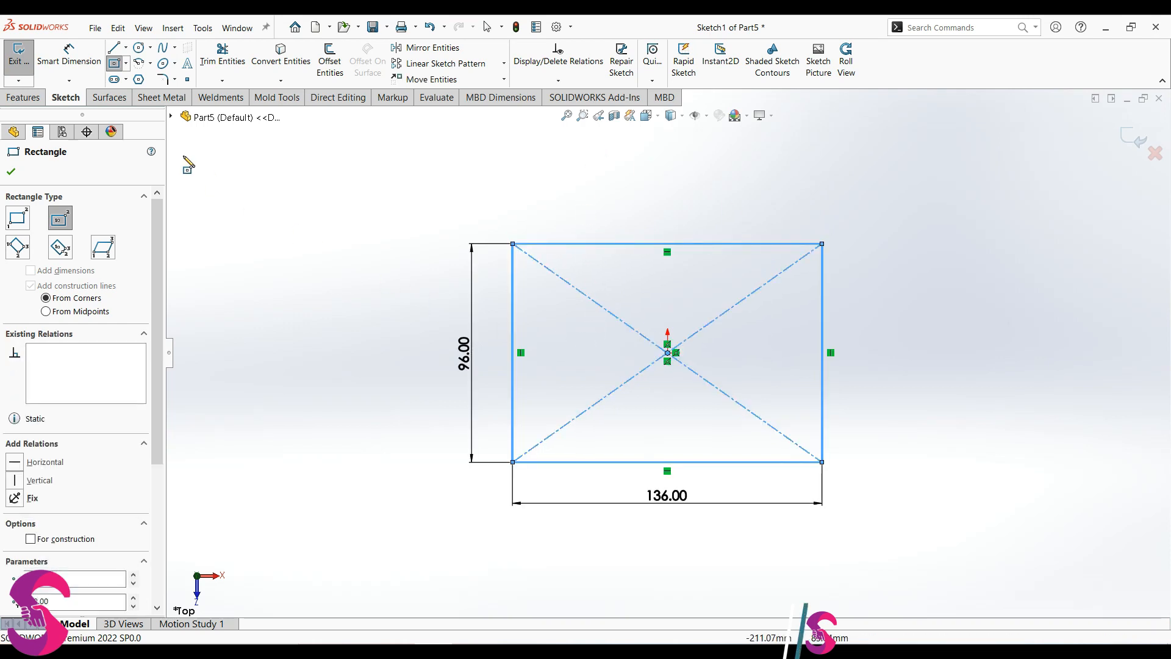
{"action": "left_click", "coordinate": [11, 172]}
Step: Round all four corners of the rectangle with 12 mm sketch fillets
{"action": "left_click", "coordinate": [163, 81]}
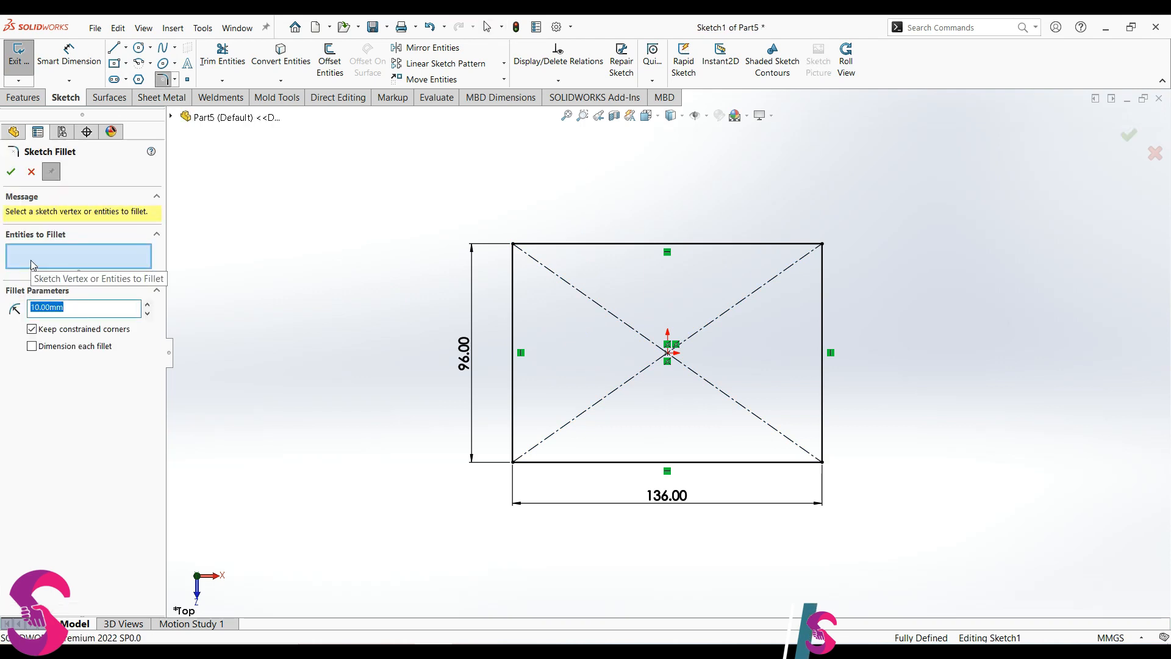
{"action": "type", "text": "12"}
{"action": "key", "text": "Return"}
{"action": "left_click", "coordinate": [513, 244]}
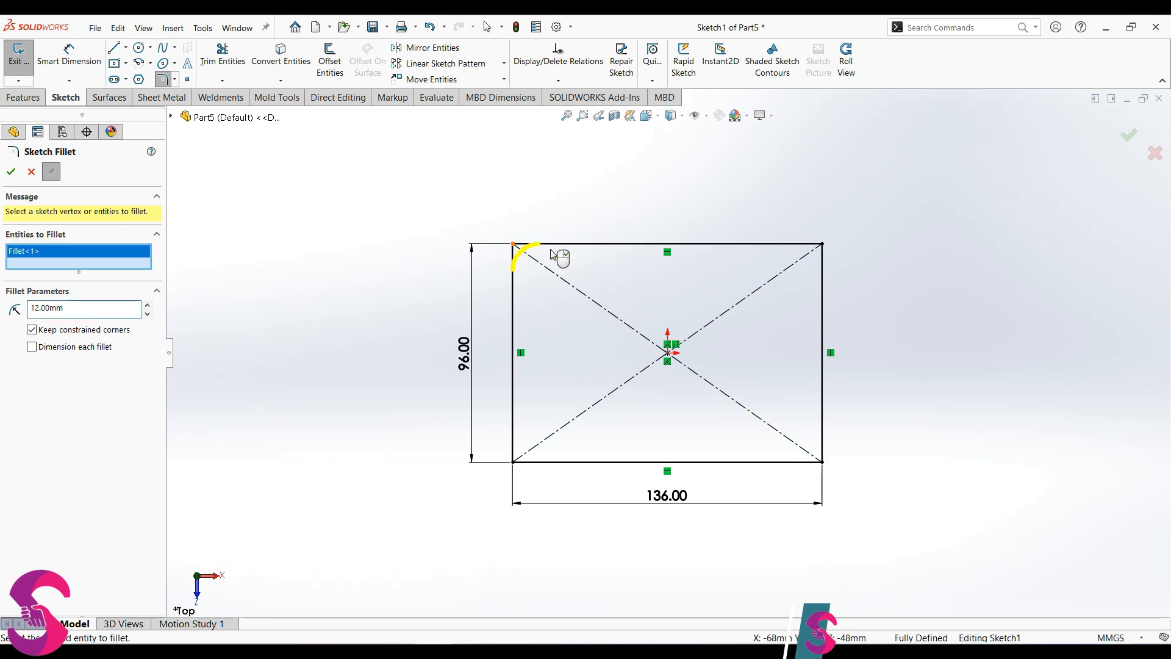
{"action": "left_click", "coordinate": [822, 245]}
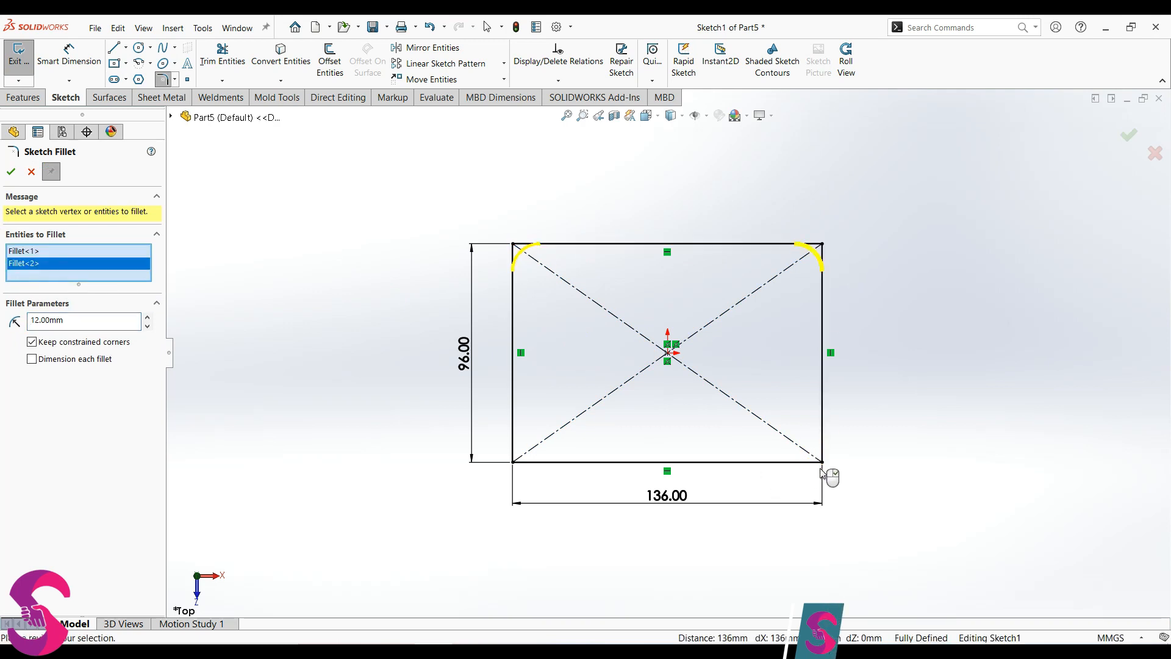
{"action": "left_click", "coordinate": [822, 463]}
{"action": "left_click", "coordinate": [514, 462]}
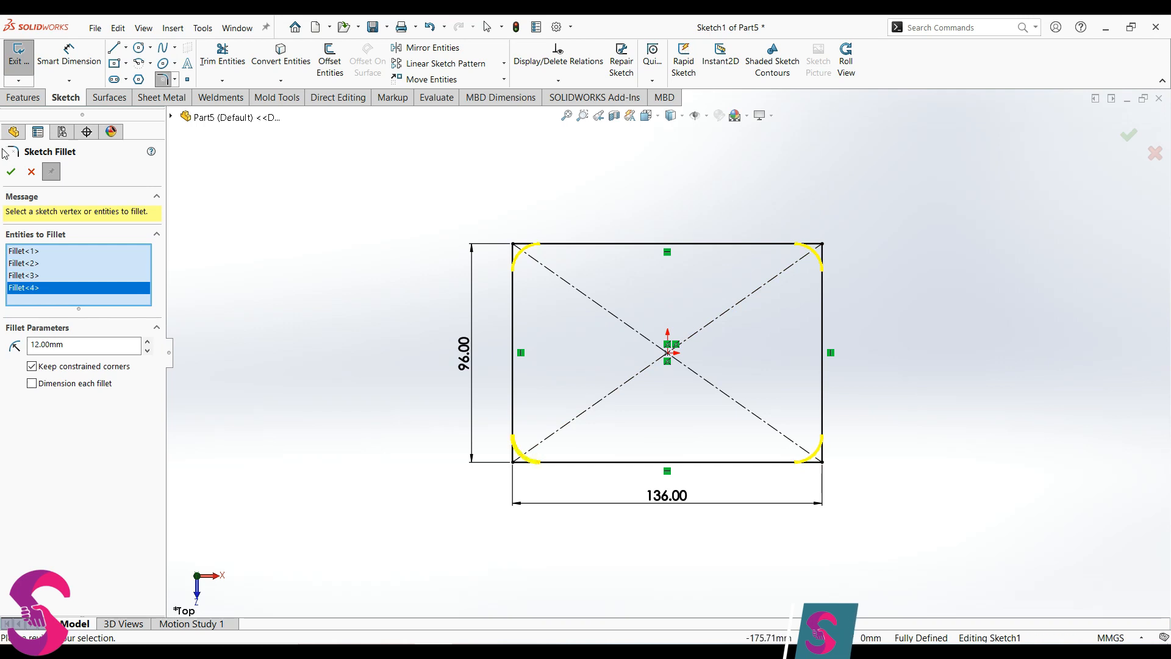
{"action": "left_click", "coordinate": [11, 172]}
{"action": "left_click", "coordinate": [11, 172]}
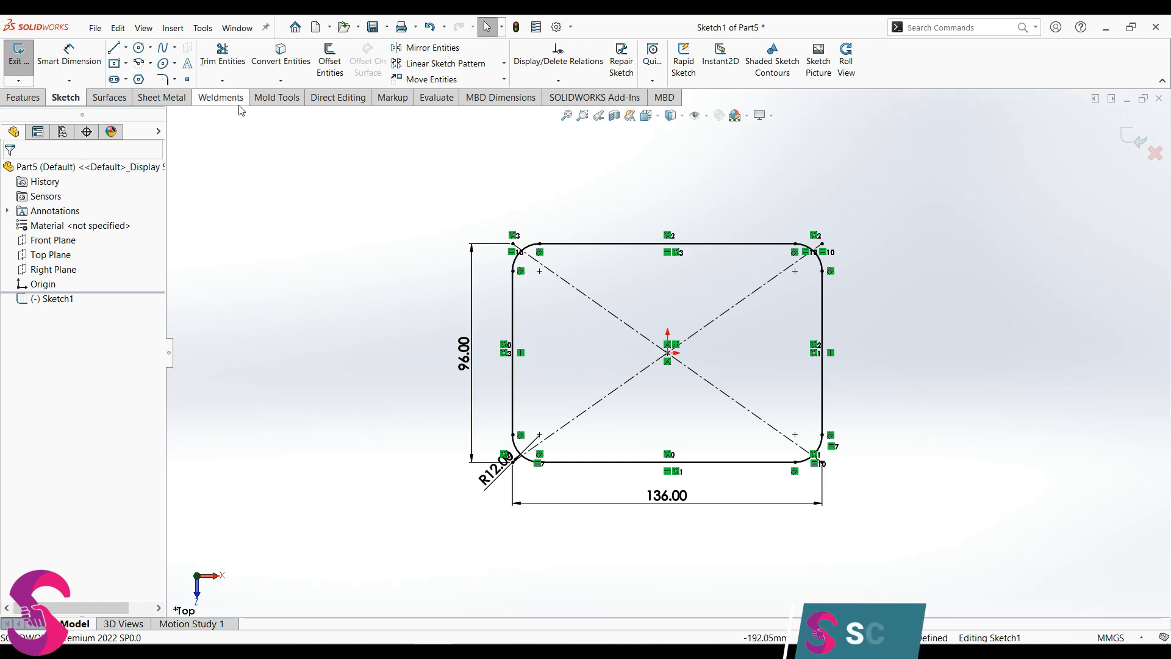
Step: Offset the rounded rectangle's whole chain inward by 6.6 mm
{"action": "left_click", "coordinate": [330, 60]}
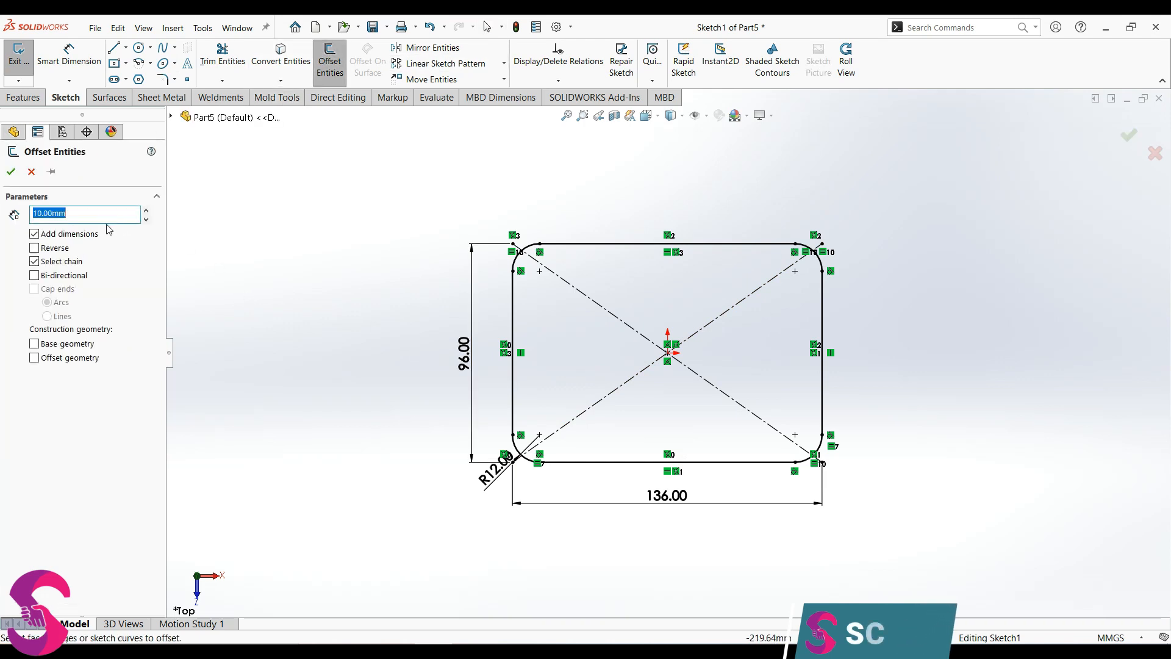
{"action": "type", "text": "6.6"}
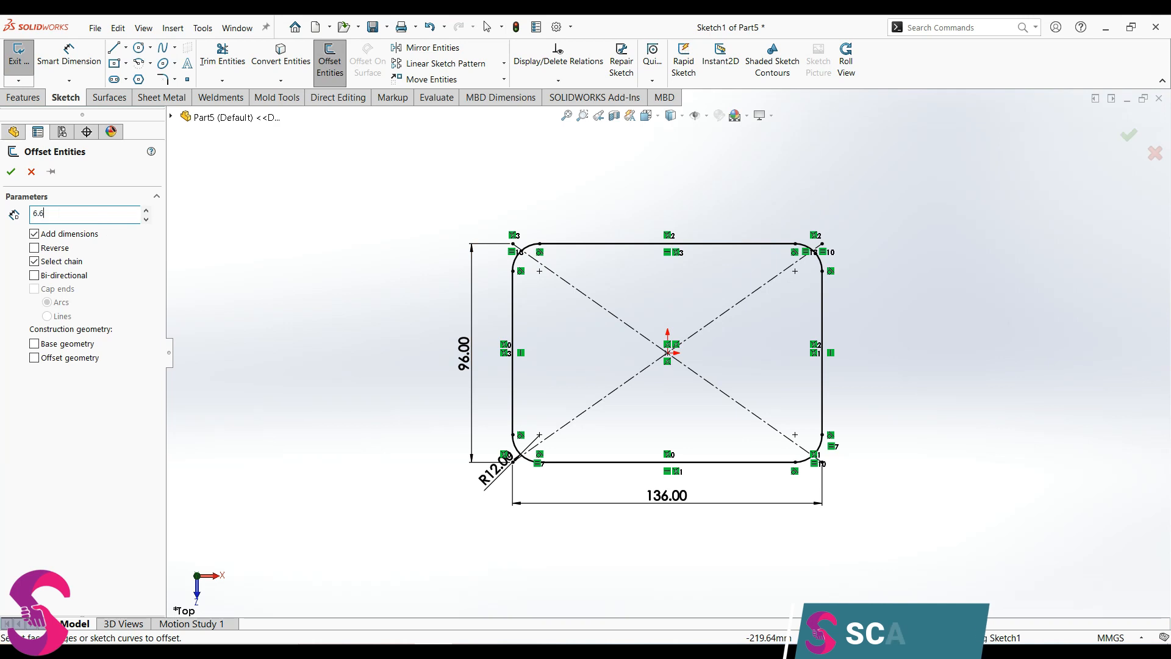
{"action": "key", "text": "Return"}
{"action": "left_click", "coordinate": [602, 248]}
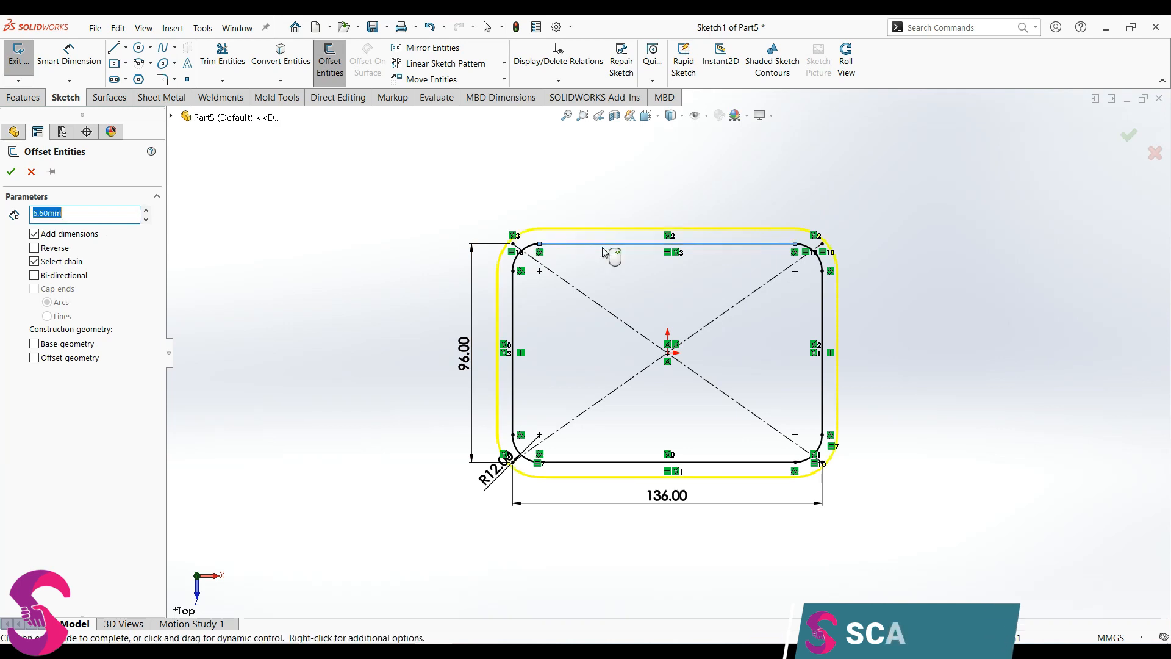
{"action": "left_click", "coordinate": [34, 248]}
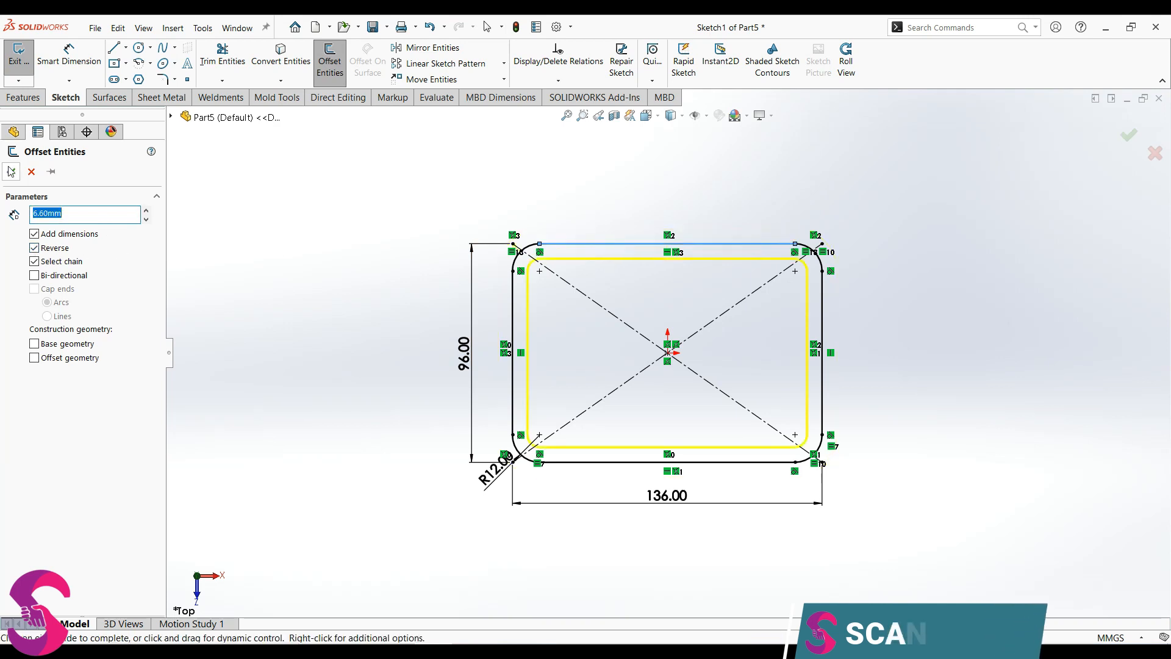
{"action": "left_click", "coordinate": [10, 171]}
Step: Draw two vertical lines joining the inner and outer lower edges, one on each side of the origin
{"action": "scroll", "coordinate": [716, 287], "scroll_direction": "down", "scroll_amount": 2}
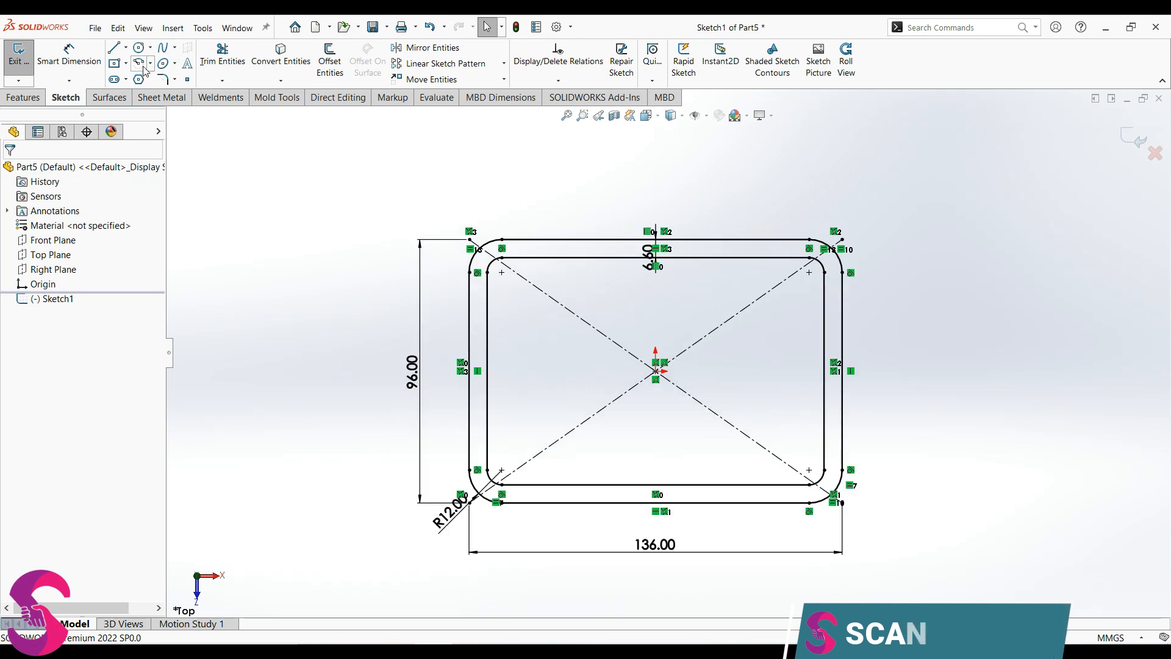
{"action": "left_click", "coordinate": [113, 47]}
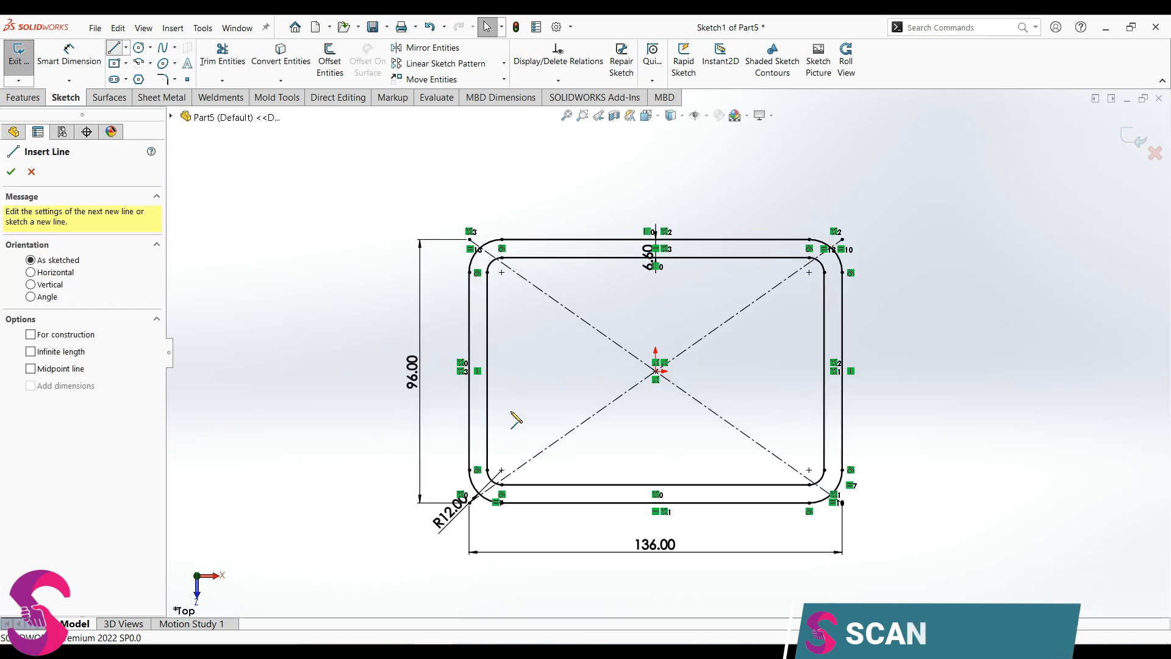
{"action": "left_click", "coordinate": [577, 502]}
{"action": "key", "text": "Escape"}
{"action": "key", "text": "l"}
{"action": "left_click", "coordinate": [718, 485]}
{"action": "left_click", "coordinate": [719, 503]}
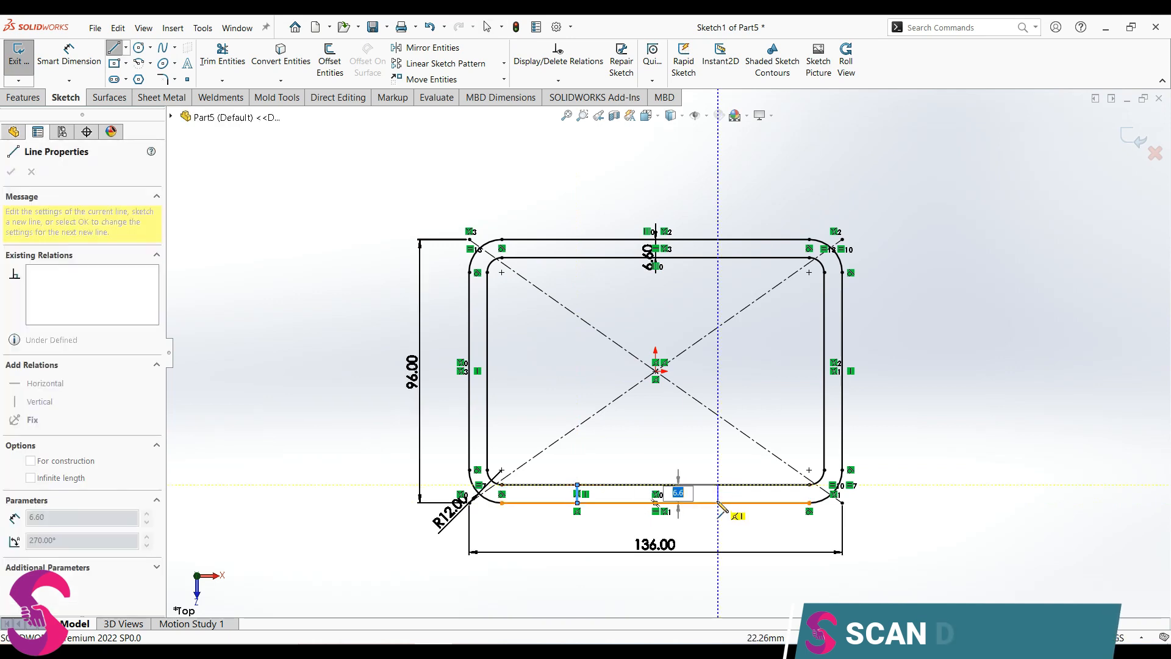
{"action": "key", "text": "Escape"}
Step: Dimension the short vertical line right of the origin at 32 mm from the origin
{"action": "scroll", "coordinate": [690, 570], "scroll_direction": "down", "scroll_amount": 2}
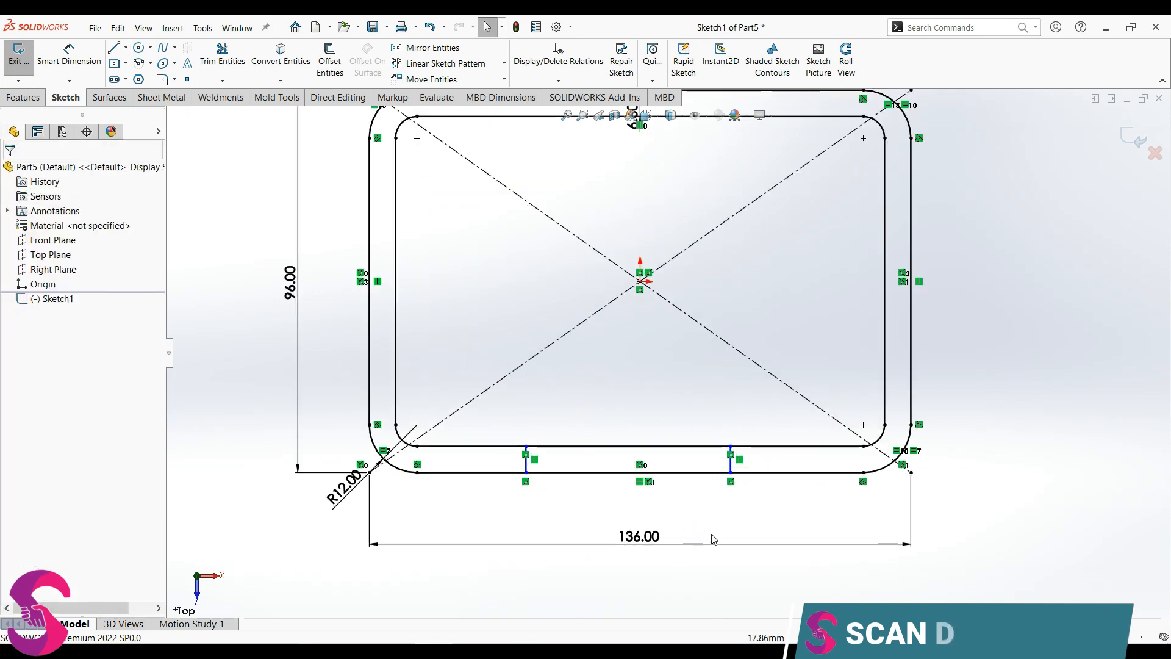
{"action": "key", "text": "d"}
{"action": "left_click", "coordinate": [640, 282]}
{"action": "left_click", "coordinate": [731, 459]}
{"action": "left_click", "coordinate": [683, 394]}
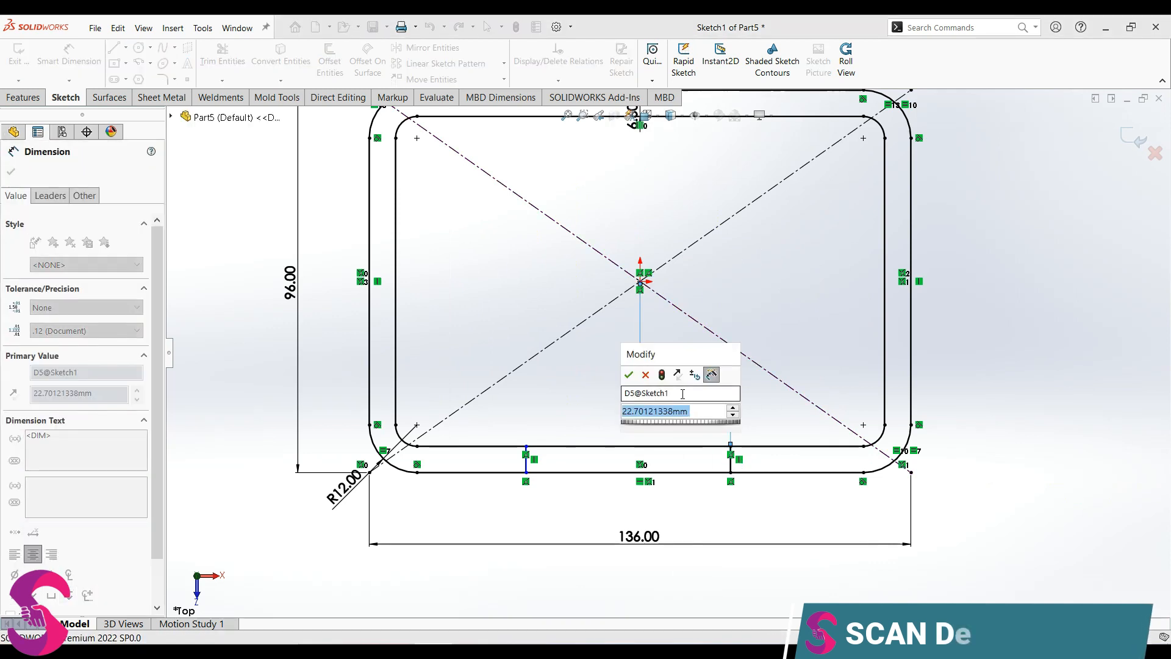
{"action": "type", "text": "32"}
{"action": "key", "text": "Return"}
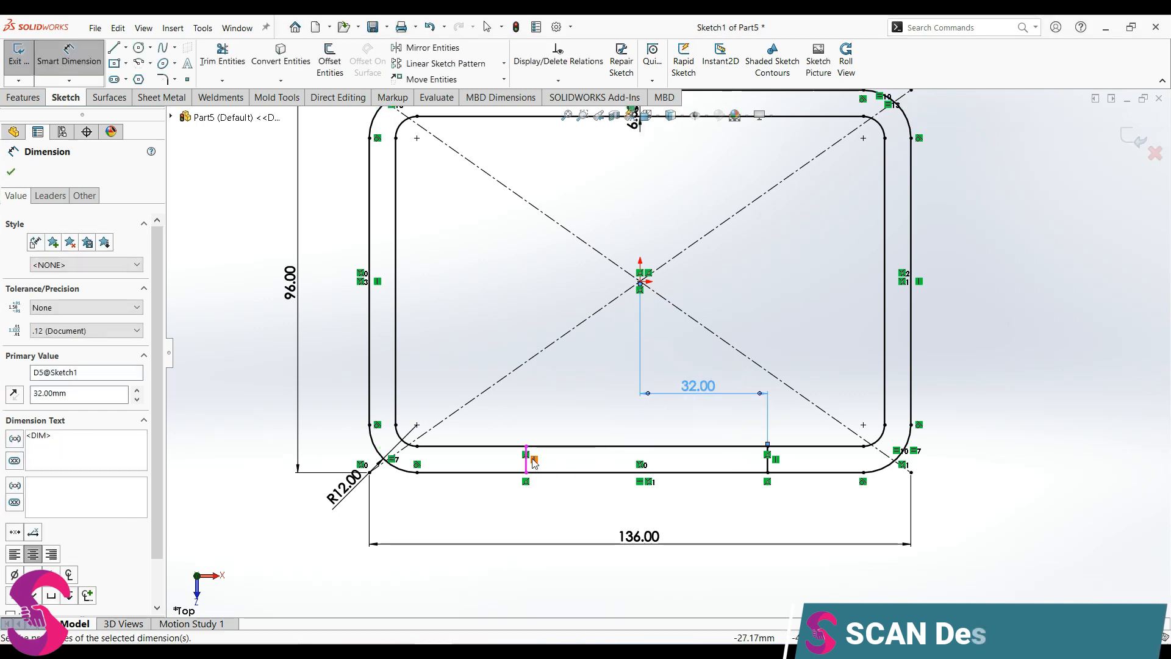
Step: Dimension the short vertical line left of the origin at 32 mm from the origin
{"action": "left_click", "coordinate": [527, 462]}
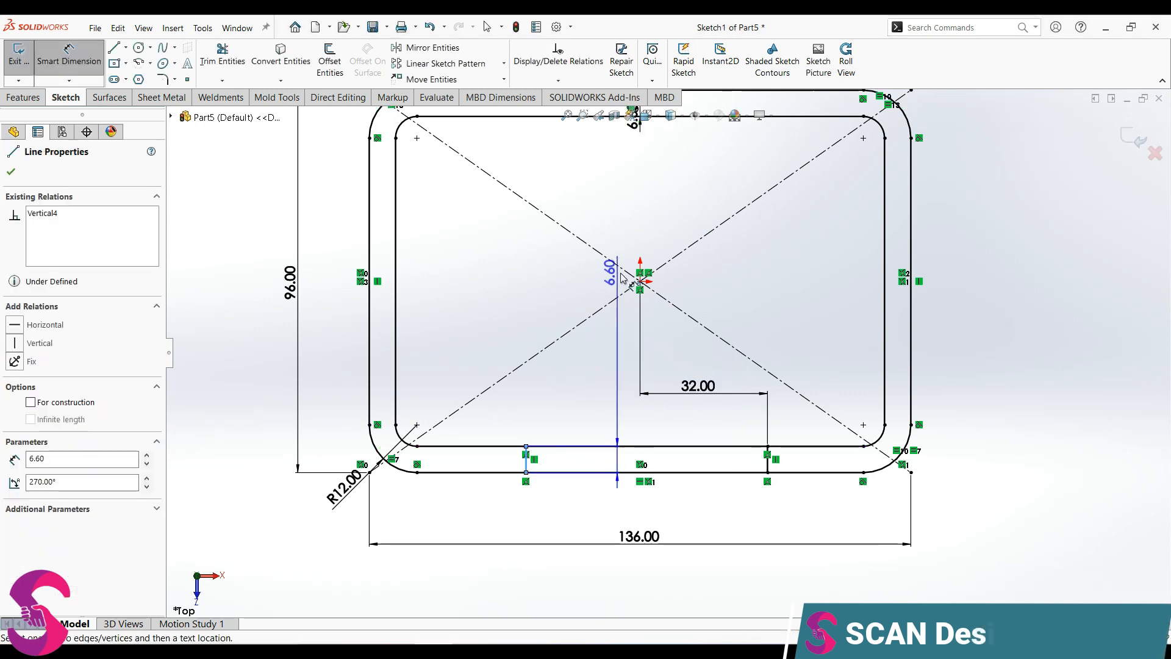
{"action": "left_click", "coordinate": [640, 280]}
{"action": "left_click", "coordinate": [595, 372]}
{"action": "type", "text": "32"}
{"action": "key", "text": "Return"}
{"action": "key", "text": "Escape"}
Step: Power-trim the inner and outer lower edges between the two short vertical lines, keeping them as construction geometry
{"action": "key", "text": "t"}
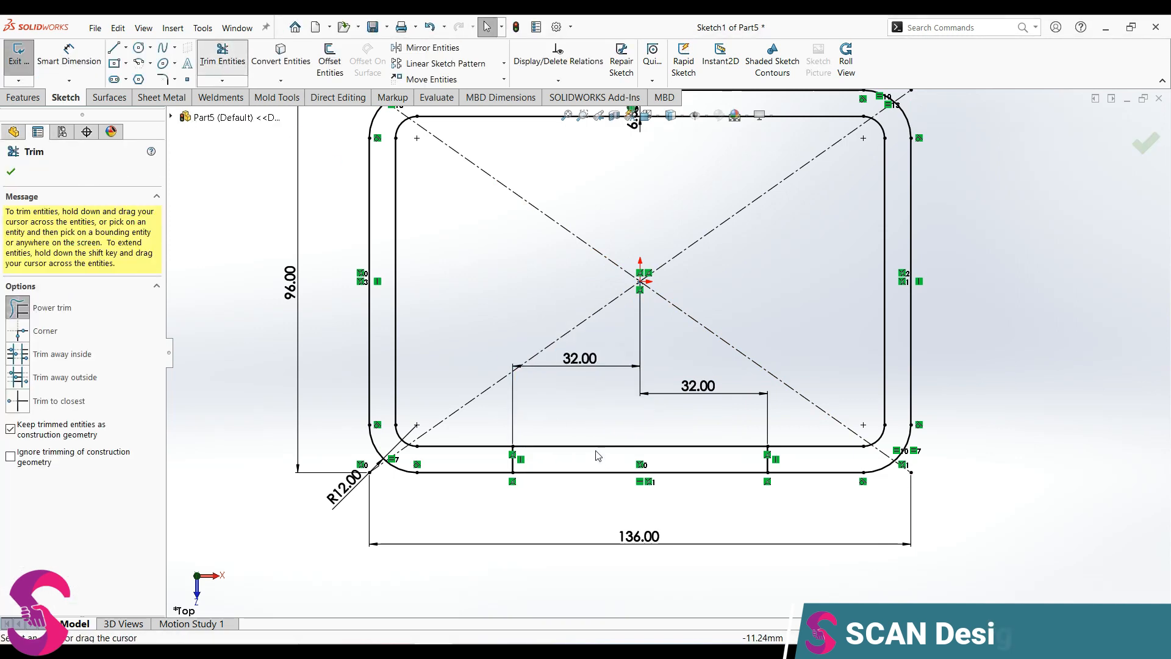
{"action": "left_click_drag", "start_coordinate": [577, 424], "coordinate": [607, 496]}
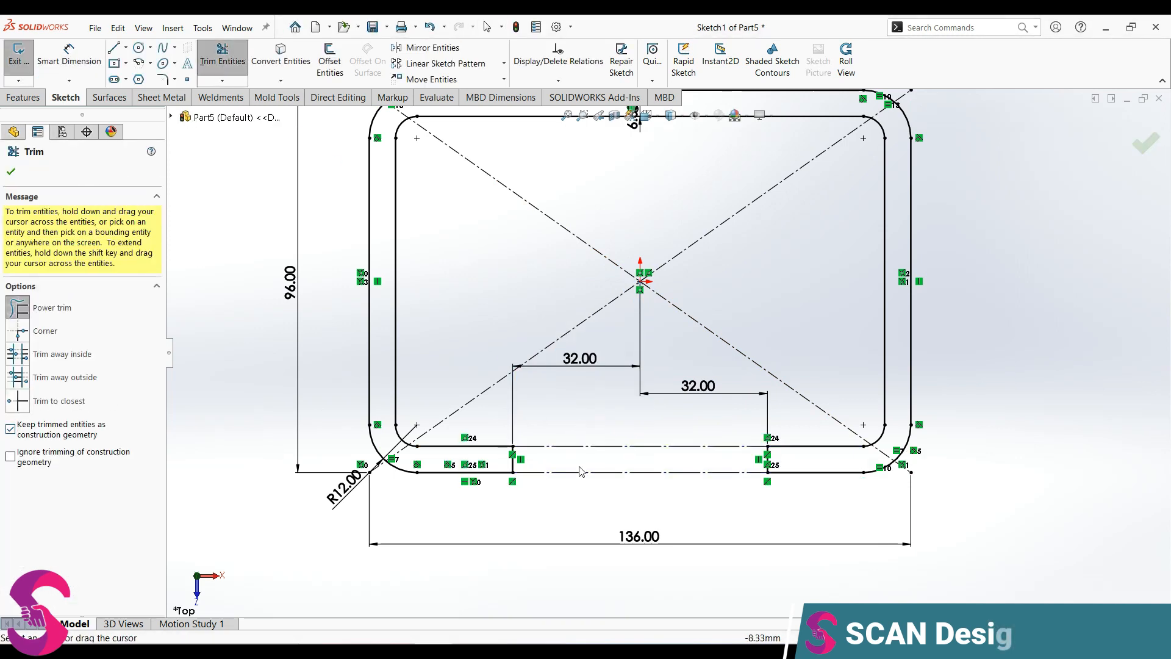
{"action": "left_click", "coordinate": [11, 173]}
Step: Extrude the open frame profile as a Blind boss 16 mm deep, reversed to go below the sketch plane
{"action": "scroll", "coordinate": [648, 410], "scroll_direction": "up", "scroll_amount": 2}
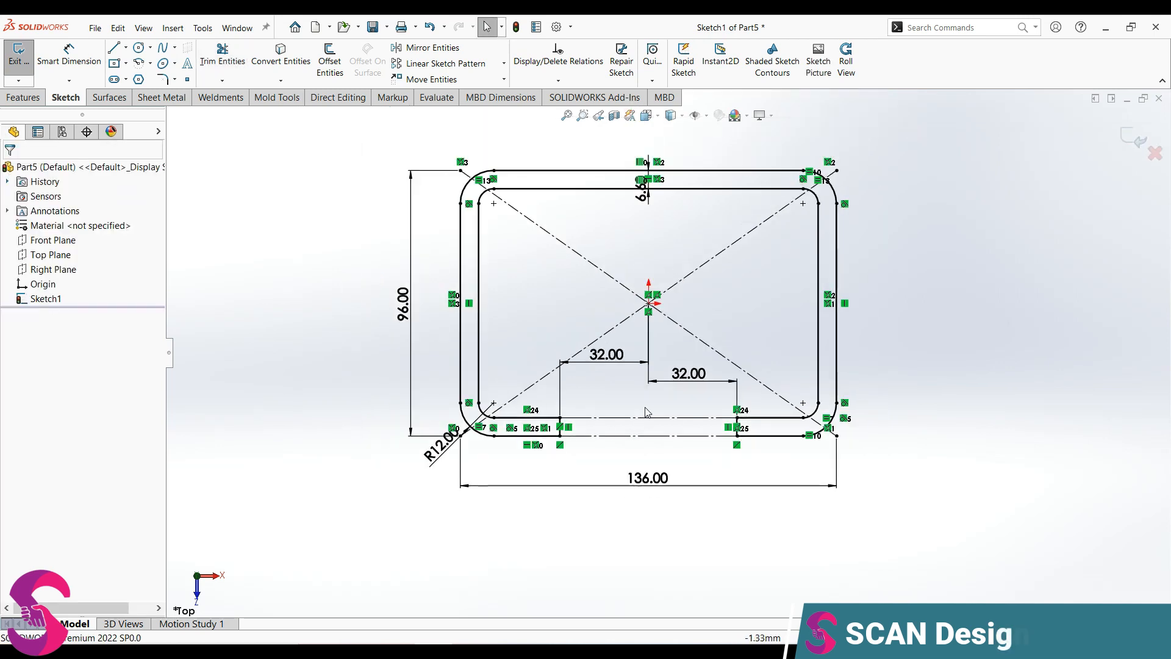
{"action": "scroll", "coordinate": [650, 409], "scroll_direction": "down", "scroll_amount": 3}
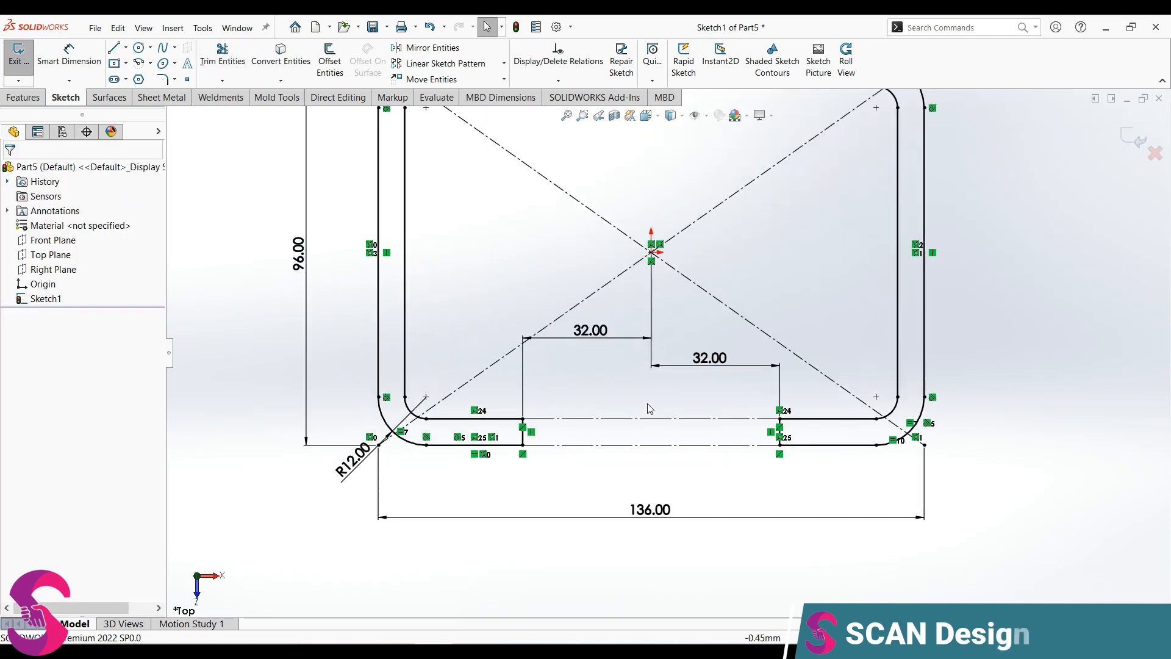
{"action": "left_click", "coordinate": [26, 98]}
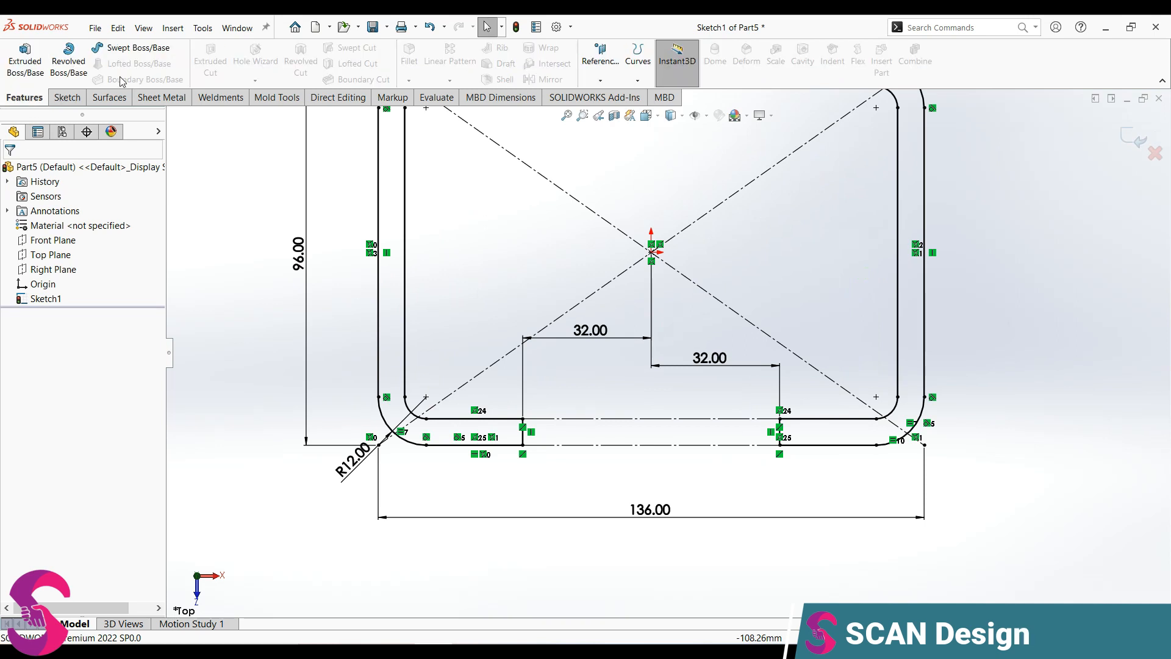
{"action": "left_click", "coordinate": [25, 61]}
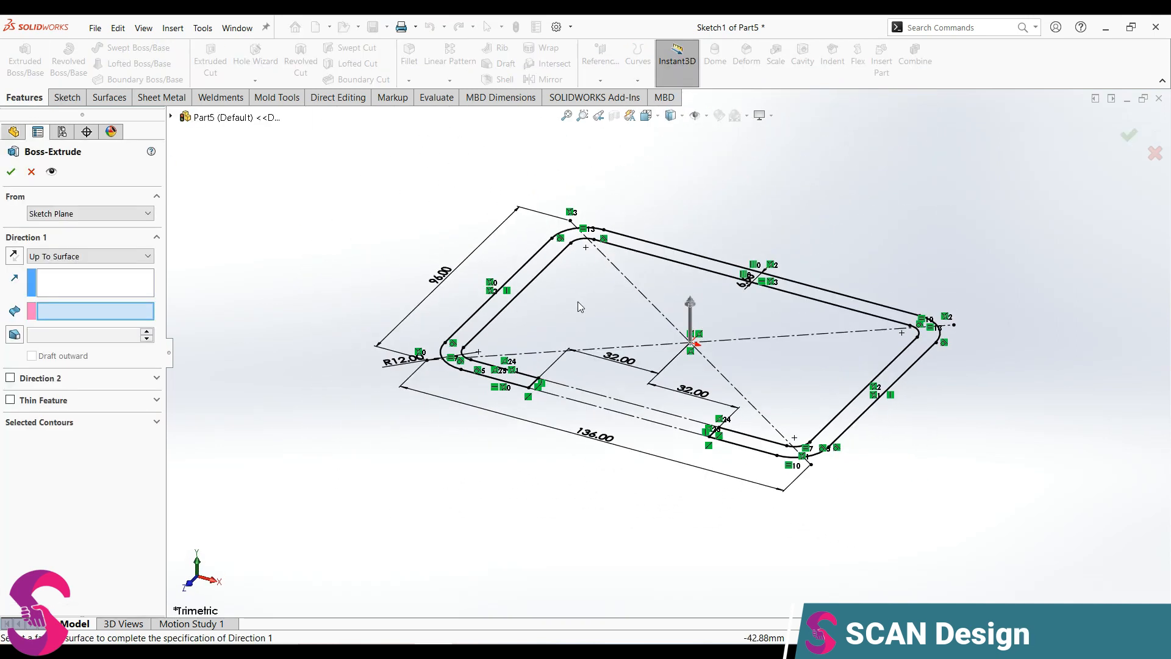
{"action": "left_click", "coordinate": [66, 256]}
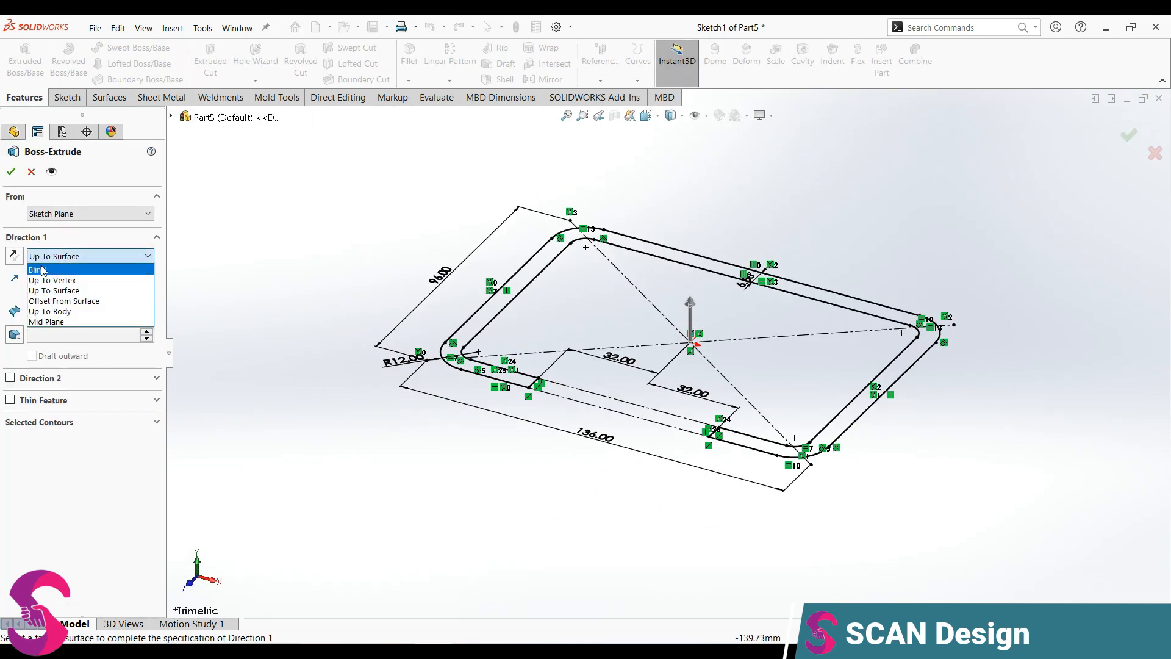
{"action": "left_click", "coordinate": [44, 266]}
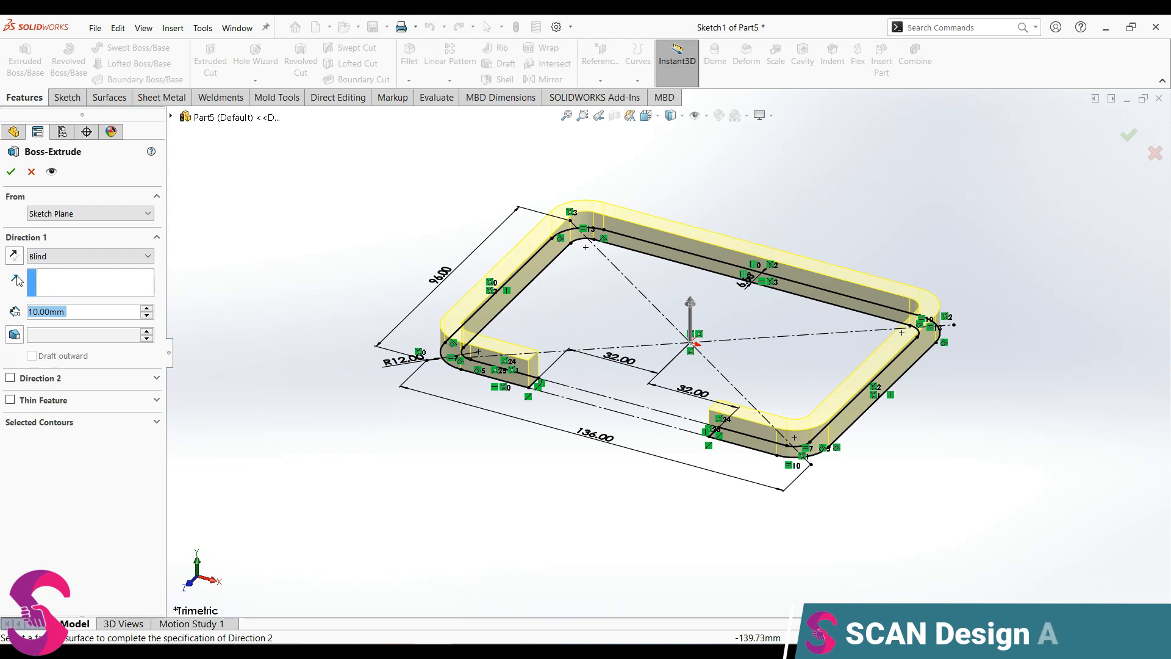
{"action": "left_click", "coordinate": [14, 255]}
{"action": "left_click_drag", "start_coordinate": [57, 311], "coordinate": [14, 313]}
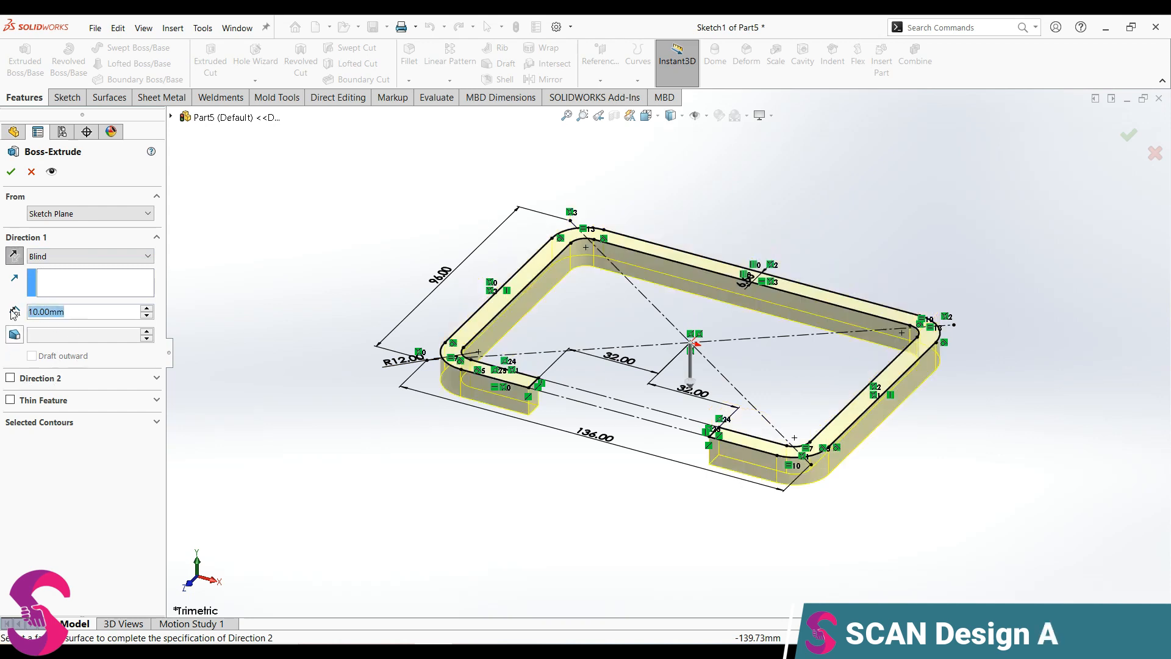
{"action": "type", "text": "16"}
{"action": "key", "text": "Return"}
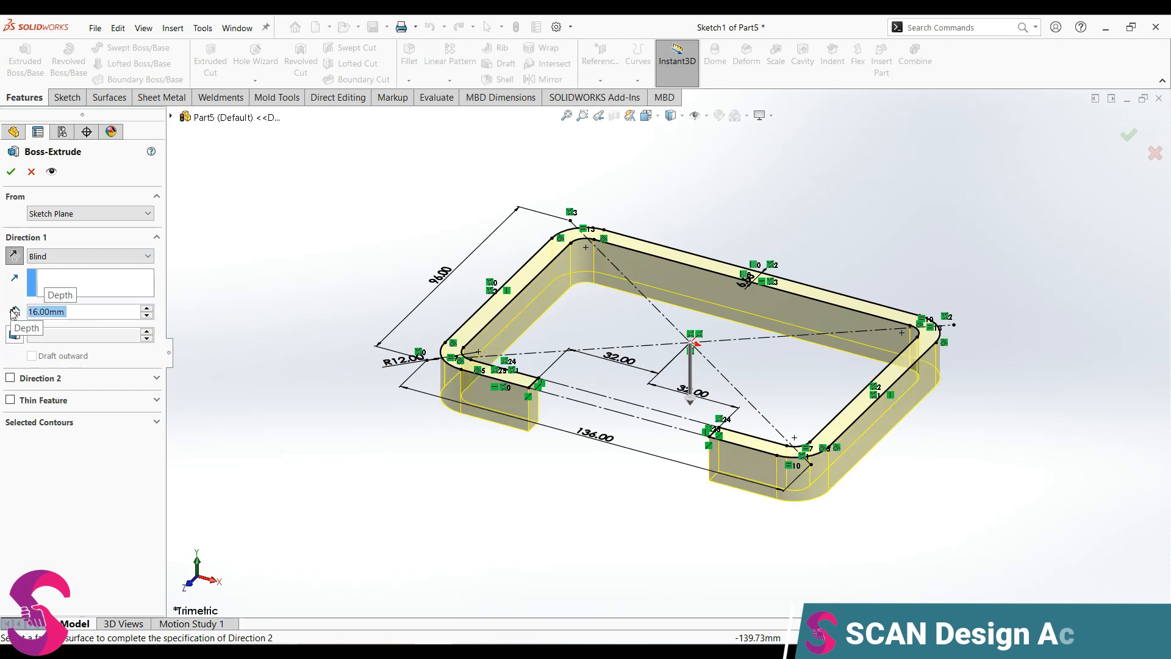
{"action": "left_click", "coordinate": [12, 173]}
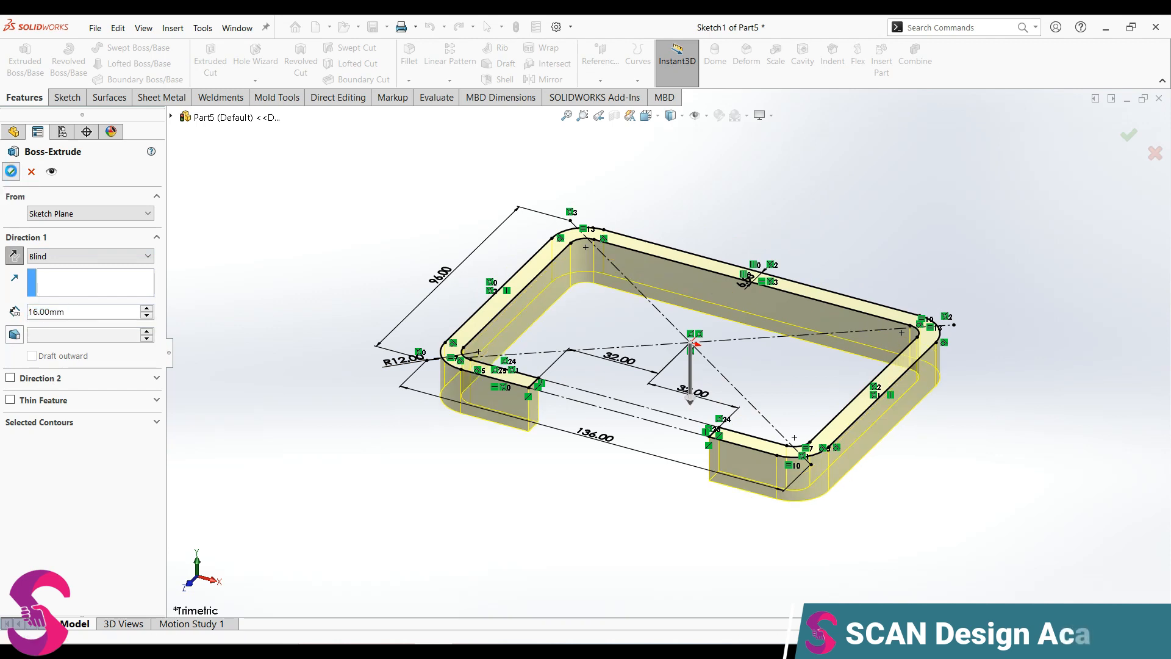
Step: Create a mid-plane reference plane between the outer front face and inner face of the frame's left short front leg
{"action": "left_click", "coordinate": [661, 487]}
{"action": "mouse_move", "coordinate": [662, 486]}
{"action": "middle_mouse_down"}
{"action": "mouse_move", "coordinate": [696, 392]}
{"action": "mouse_move", "coordinate": [711, 466]}
{"action": "mouse_move", "coordinate": [667, 489]}
{"action": "mouse_move", "coordinate": [675, 519]}
{"action": "middle_mouse_up"}
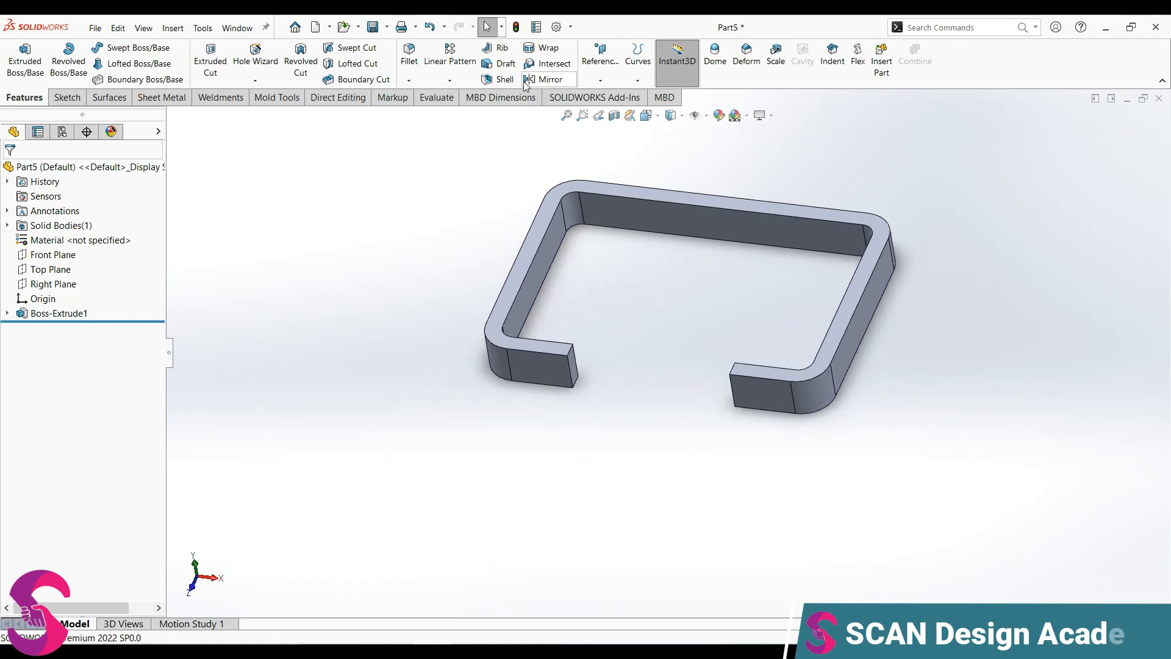
{"action": "left_click", "coordinate": [592, 72]}
{"action": "left_click", "coordinate": [610, 94]}
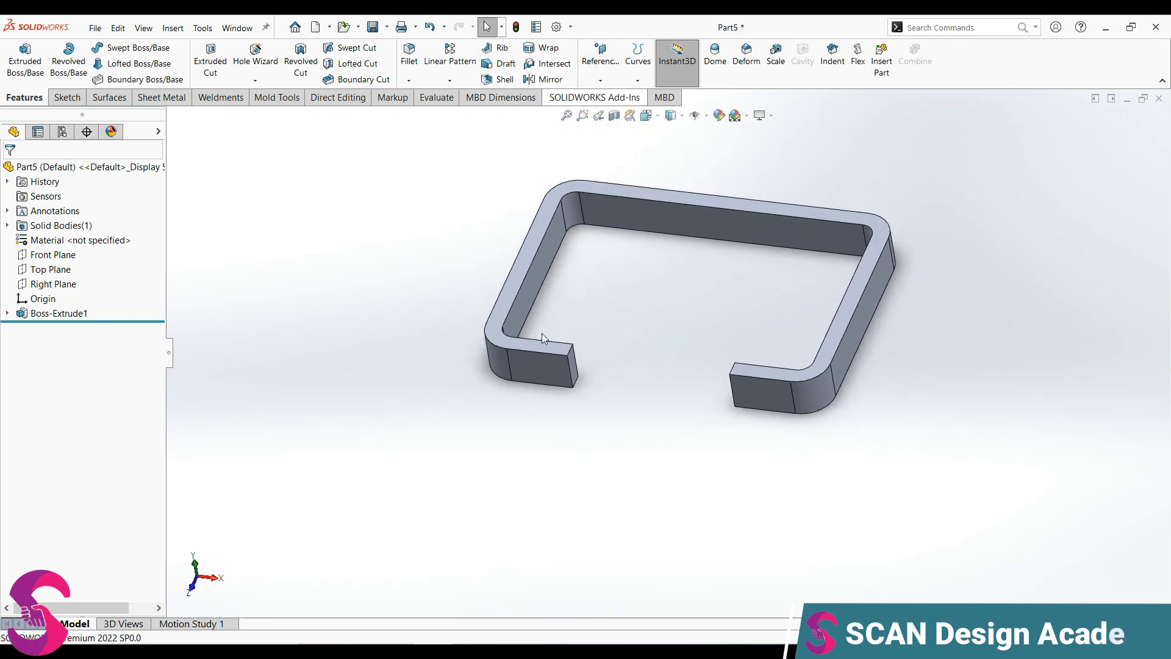
{"action": "left_click", "coordinate": [542, 366]}
{"action": "middle_click_drag", "start_coordinate": [597, 339], "coordinate": [585, 369]}
{"action": "left_click", "coordinate": [585, 332]}
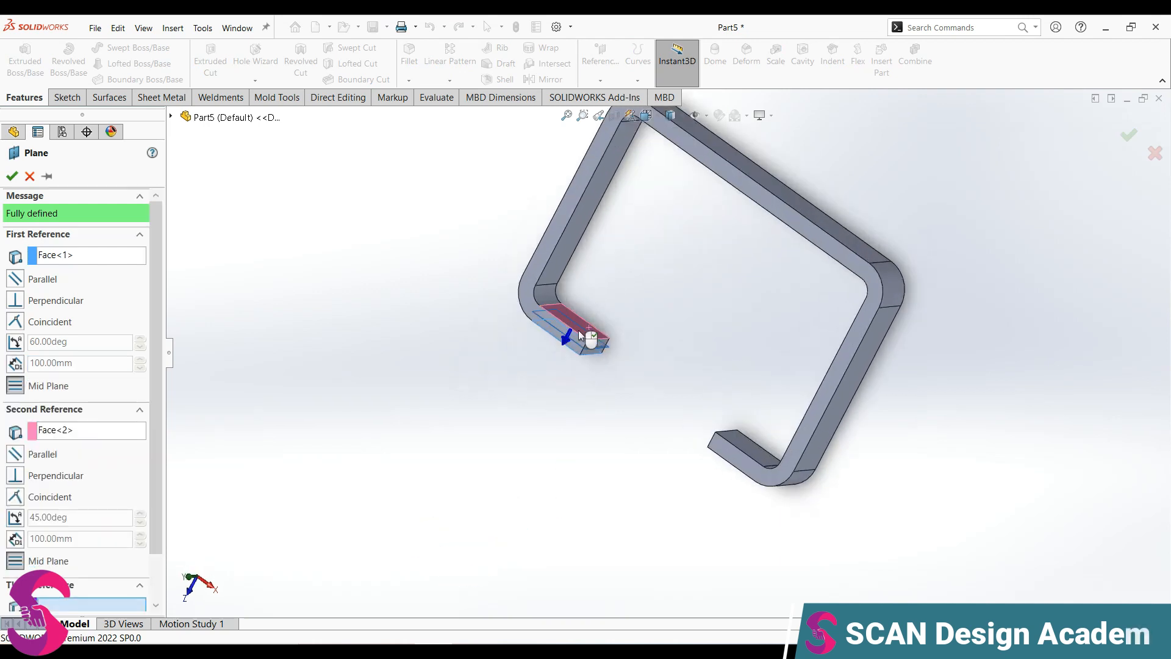
{"action": "left_click", "coordinate": [11, 176]}
Step: On the new mid-plane, sketch a three-line U-shape below the frame, about 15.4 mm deep, with its ends on the frame's lower edge
{"action": "scroll", "coordinate": [639, 349], "scroll_direction": "down", "scroll_amount": 2}
{"action": "left_click_drag", "start_coordinate": [640, 356], "coordinate": [689, 225]}
{"action": "middle_click_drag", "start_coordinate": [661, 342], "coordinate": [651, 368]}
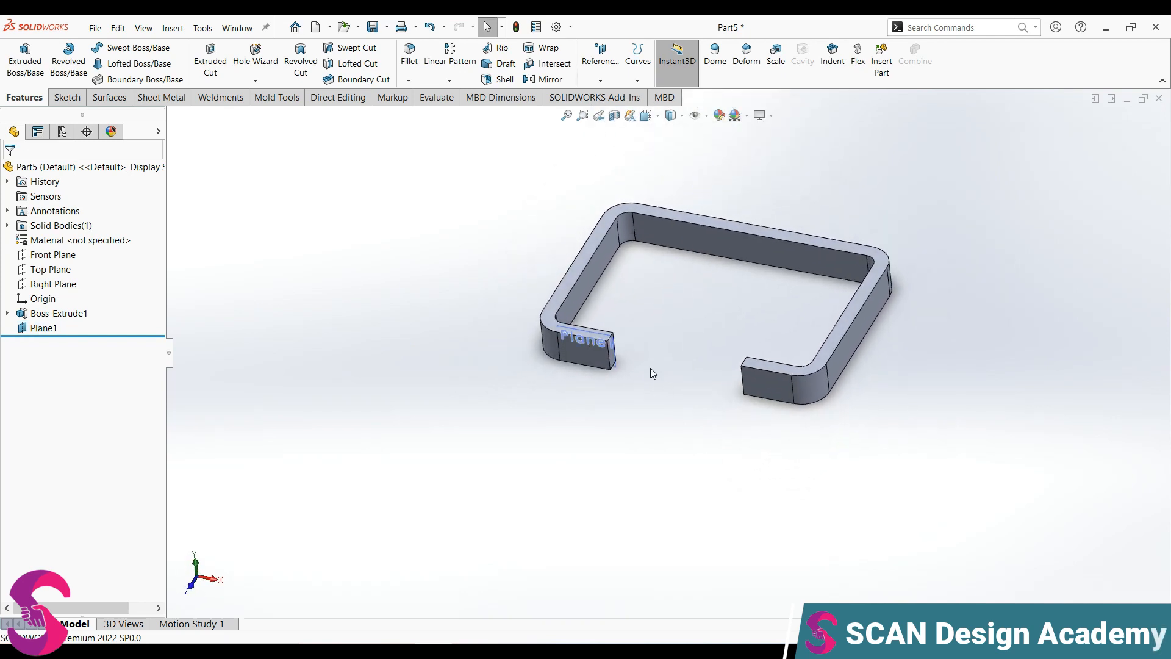
{"action": "left_click", "coordinate": [615, 369]}
{"action": "left_click", "coordinate": [670, 332]}
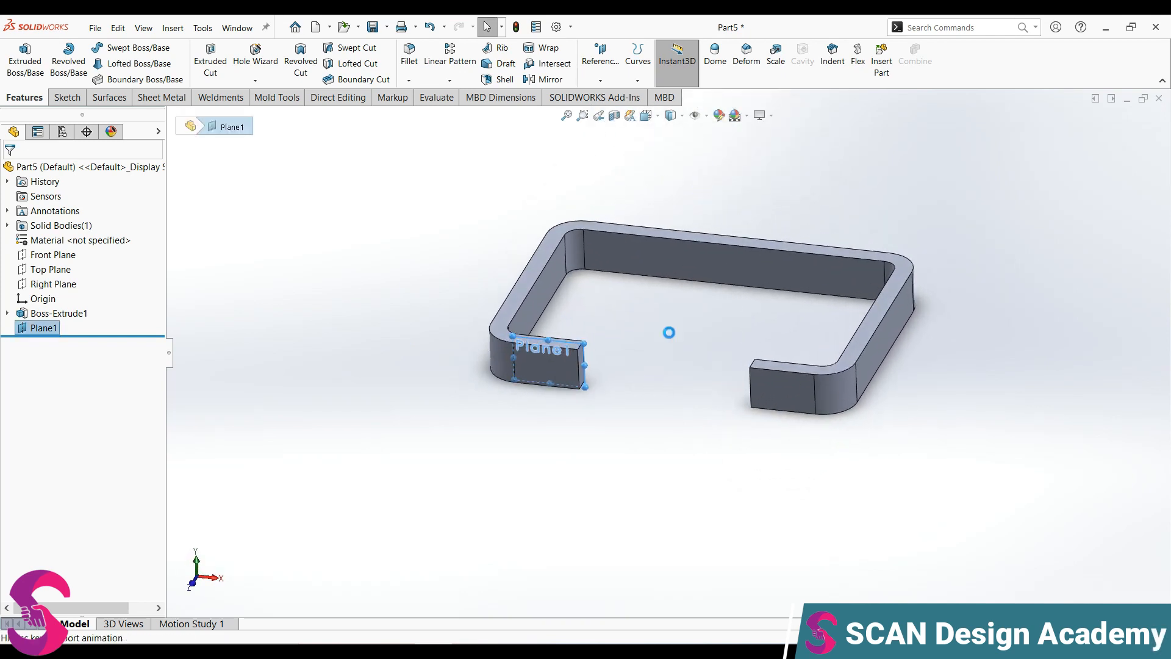
{"action": "left_click", "coordinate": [114, 47]}
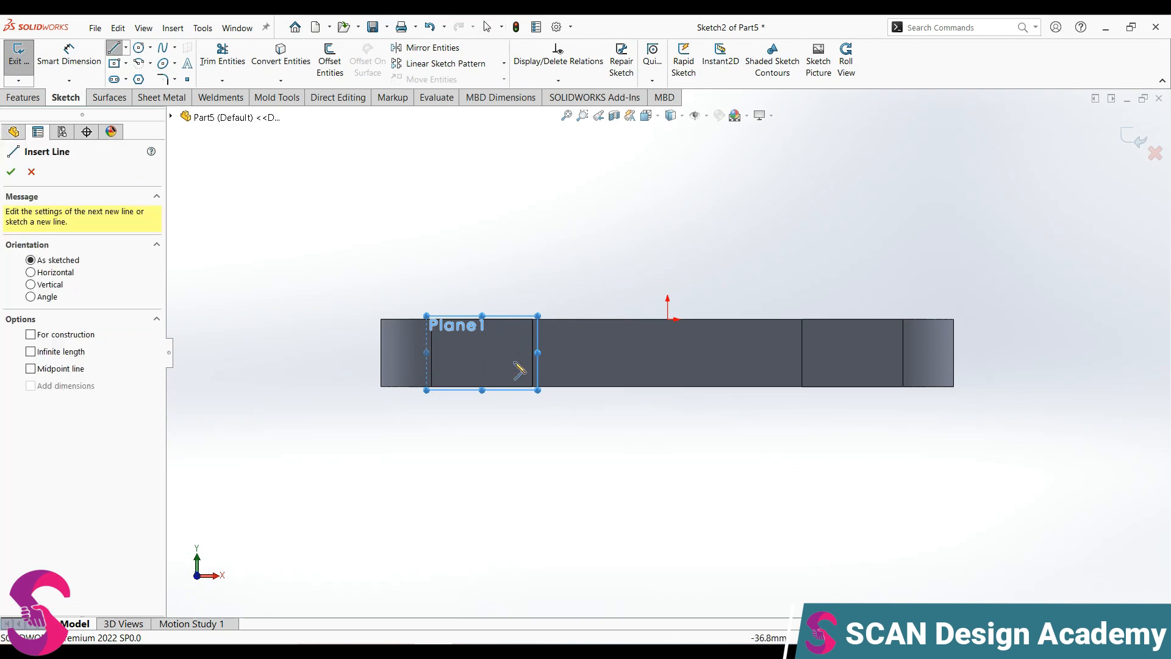
{"action": "left_click", "coordinate": [501, 387]}
{"action": "left_click", "coordinate": [501, 450]}
{"action": "left_click", "coordinate": [824, 451]}
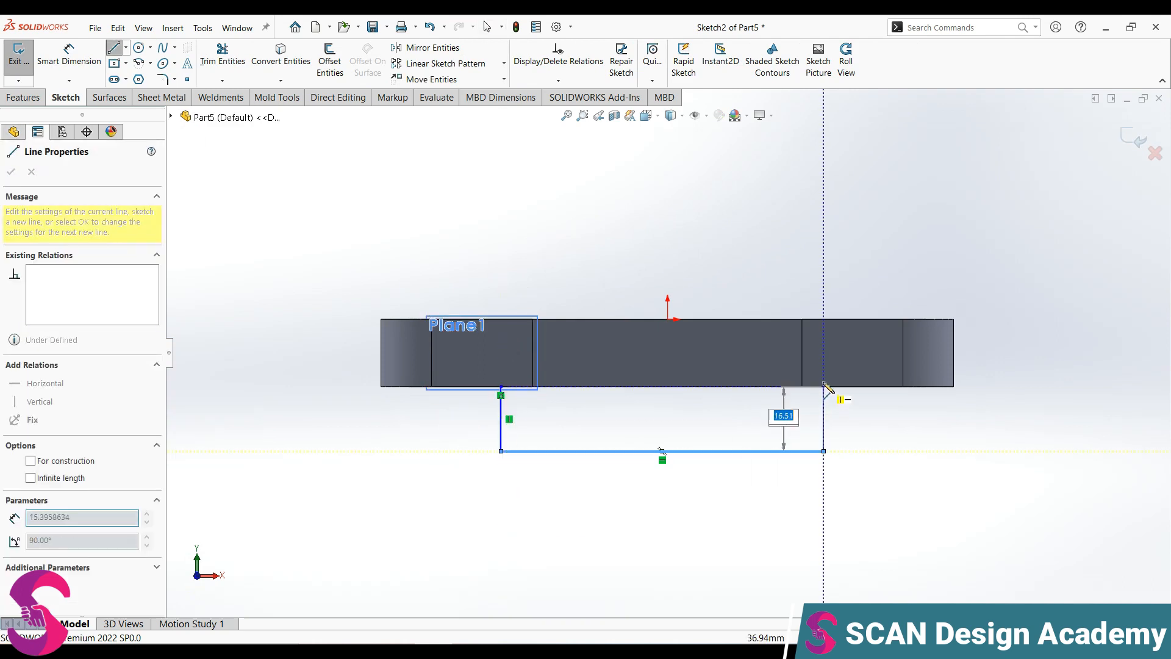
{"action": "left_click", "coordinate": [824, 388]}
{"action": "key", "text": "Escape"}
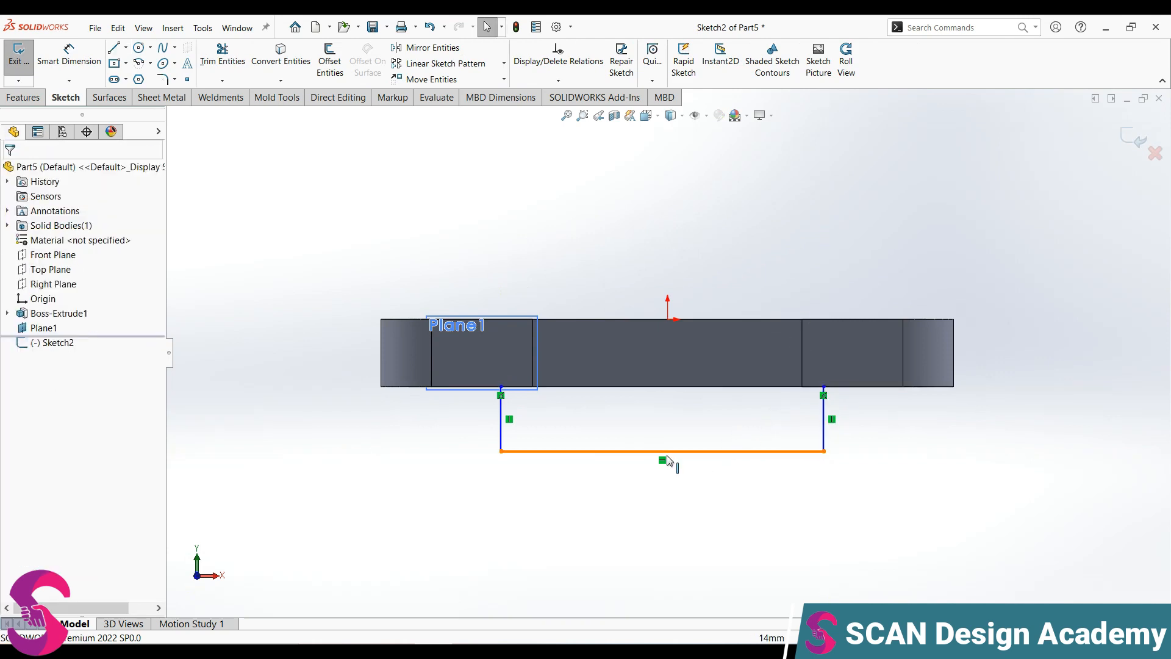
Step: Add a relation aligning the midpoint of the U-shape's bottom line vertically with the origin
{"action": "left_click", "coordinate": [663, 451]}
{"action": "left_click", "coordinate": [668, 320], "text": "ctrl"}
{"action": "left_click", "coordinate": [716, 270]}
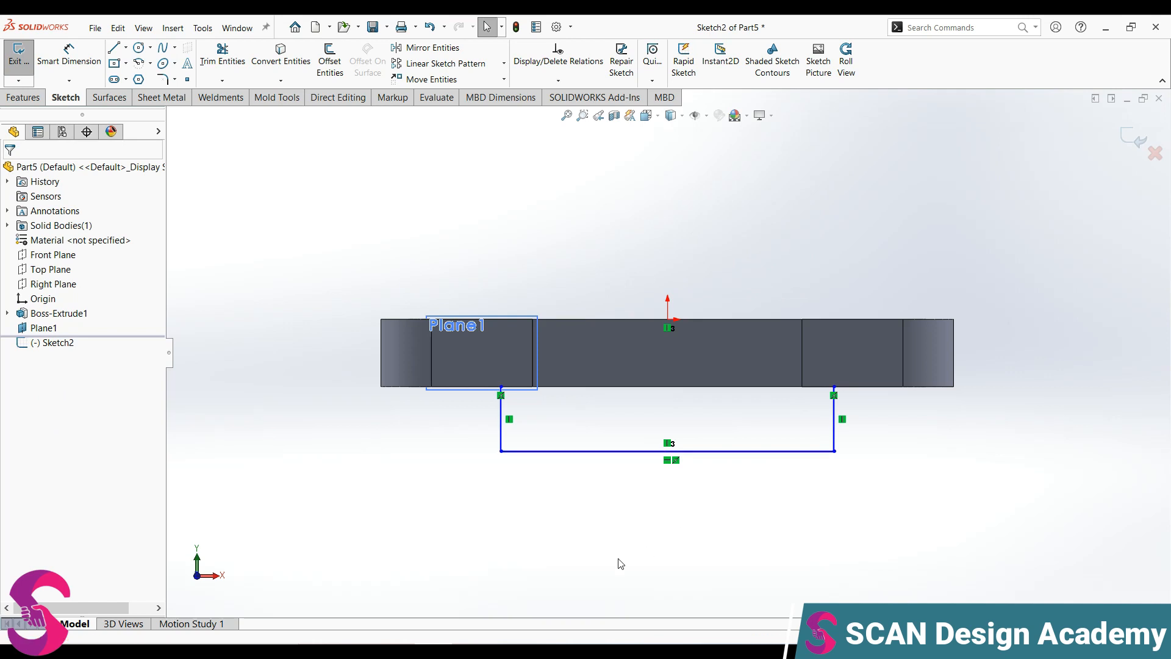
Step: Fillet both lower corners of the U-shaped sketch with a 1.3 mm radius, accepting removal of the equal-distance relation
{"action": "key", "text": "d"}
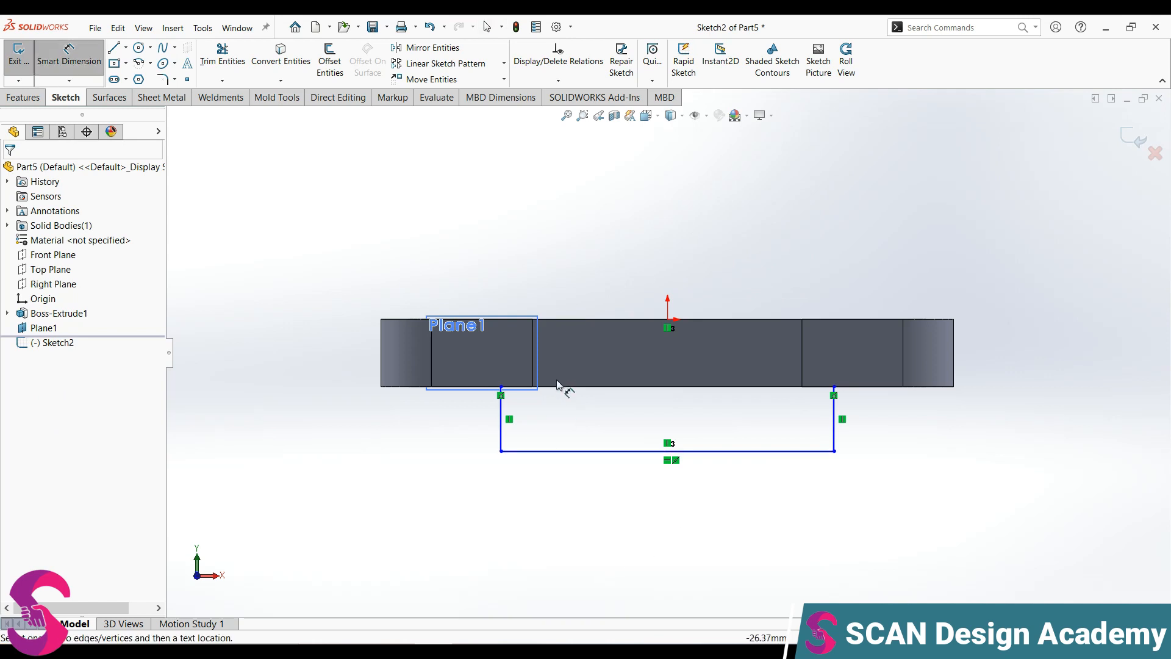
{"action": "left_click", "coordinate": [162, 80]}
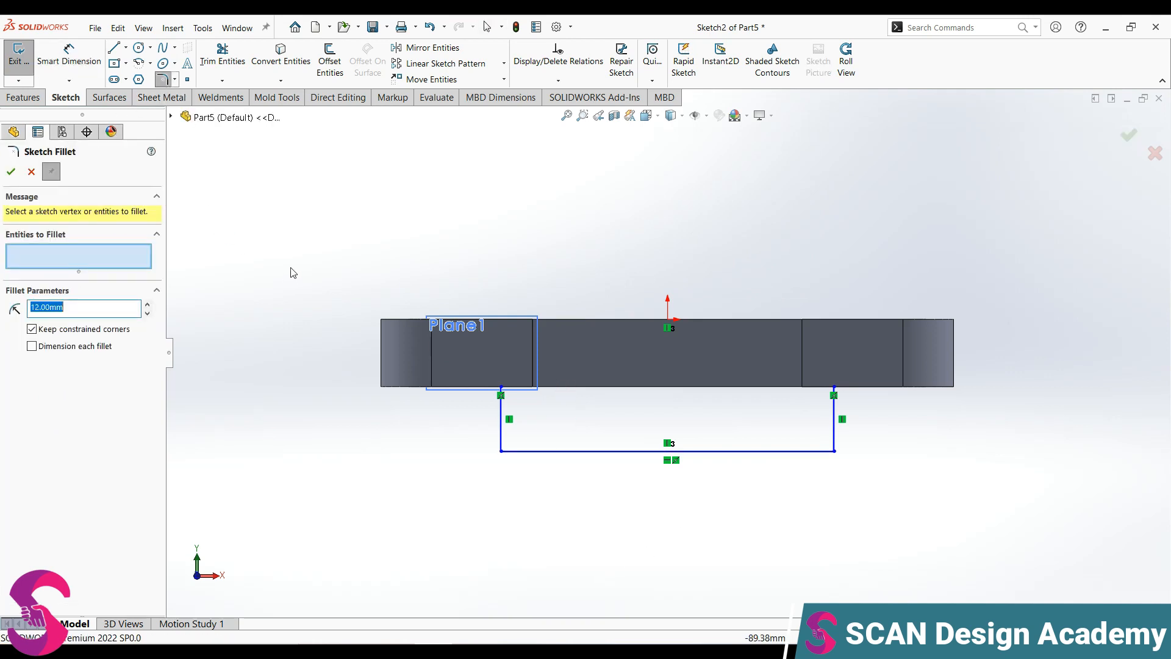
{"action": "type", "text": "3"}
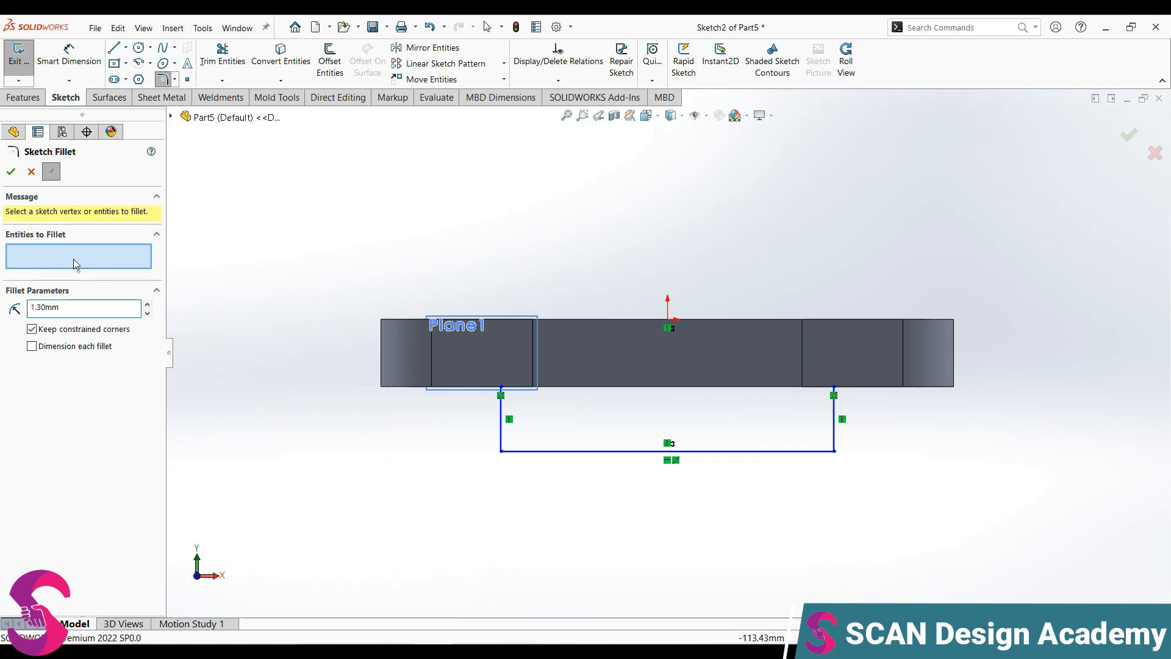
{"action": "left_click", "coordinate": [501, 452]}
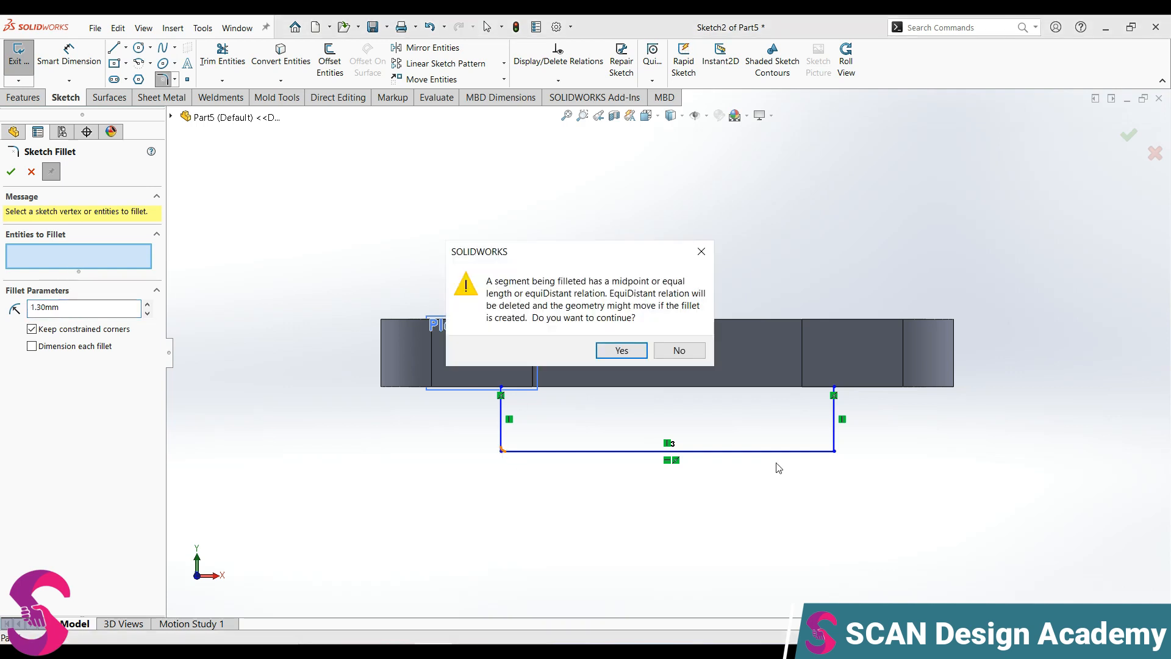
{"action": "left_click", "coordinate": [621, 351]}
{"action": "left_click", "coordinate": [833, 451]}
{"action": "left_click", "coordinate": [623, 352]}
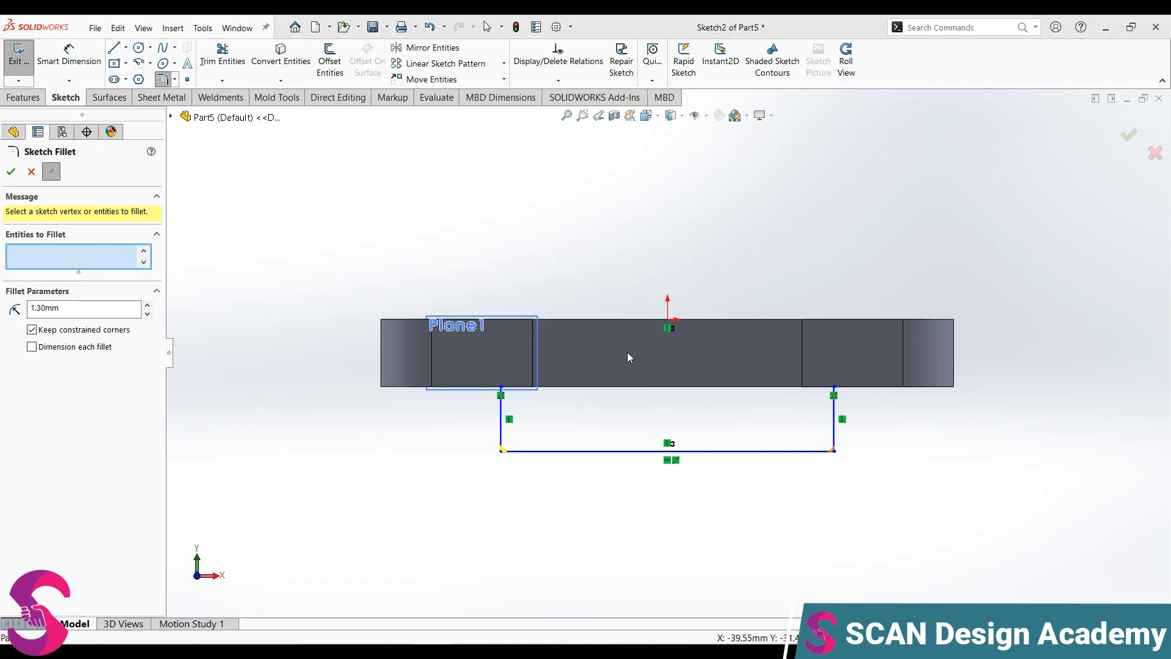
{"action": "left_click", "coordinate": [12, 172]}
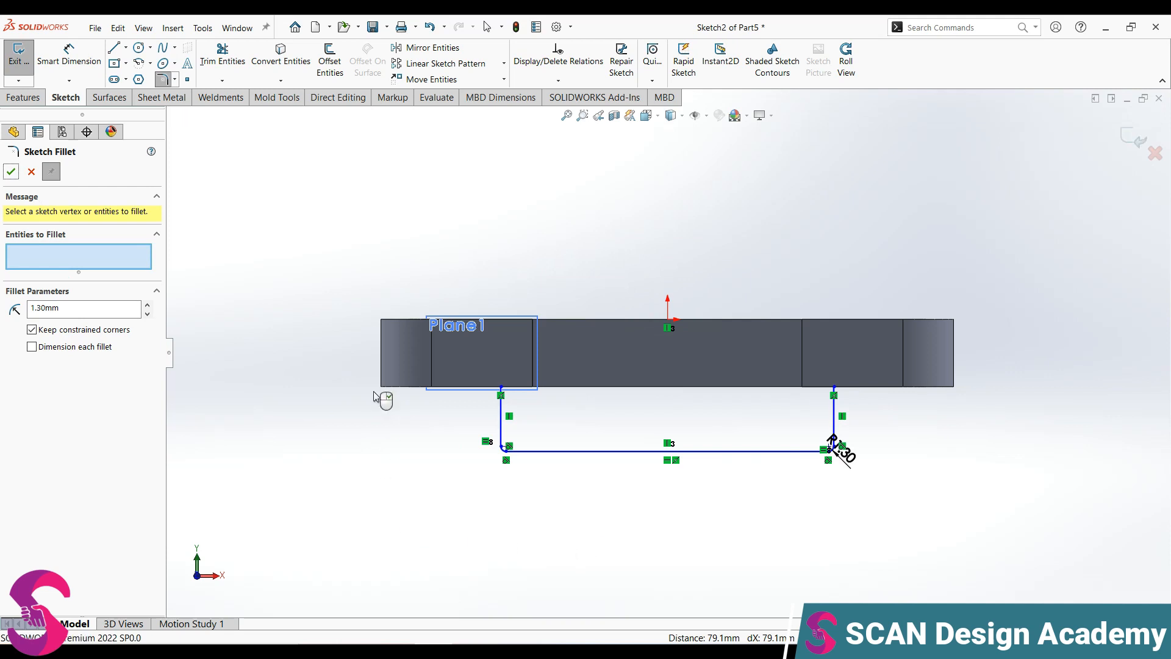
{"action": "key", "text": "Escape"}
Step: Dimension the distance between the two vertical lines of the U-shape at 74 mm
{"action": "right_click_drag", "start_coordinate": [439, 476], "coordinate": [442, 436]}
{"action": "left_click", "coordinate": [502, 420]}
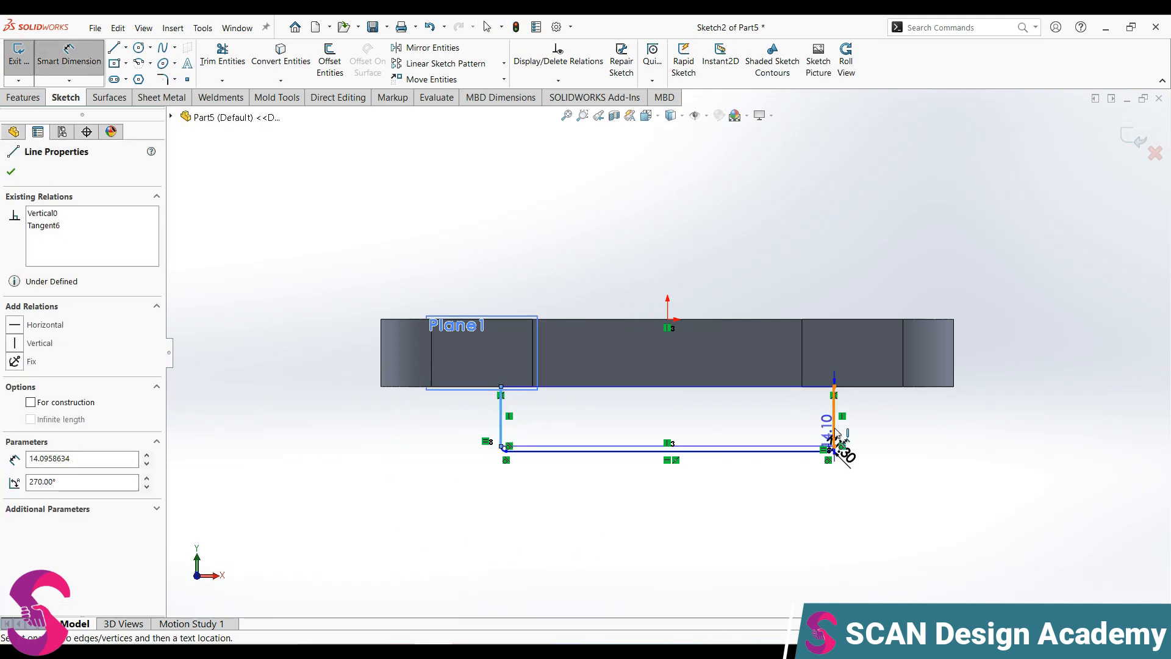
{"action": "left_click", "coordinate": [834, 436]}
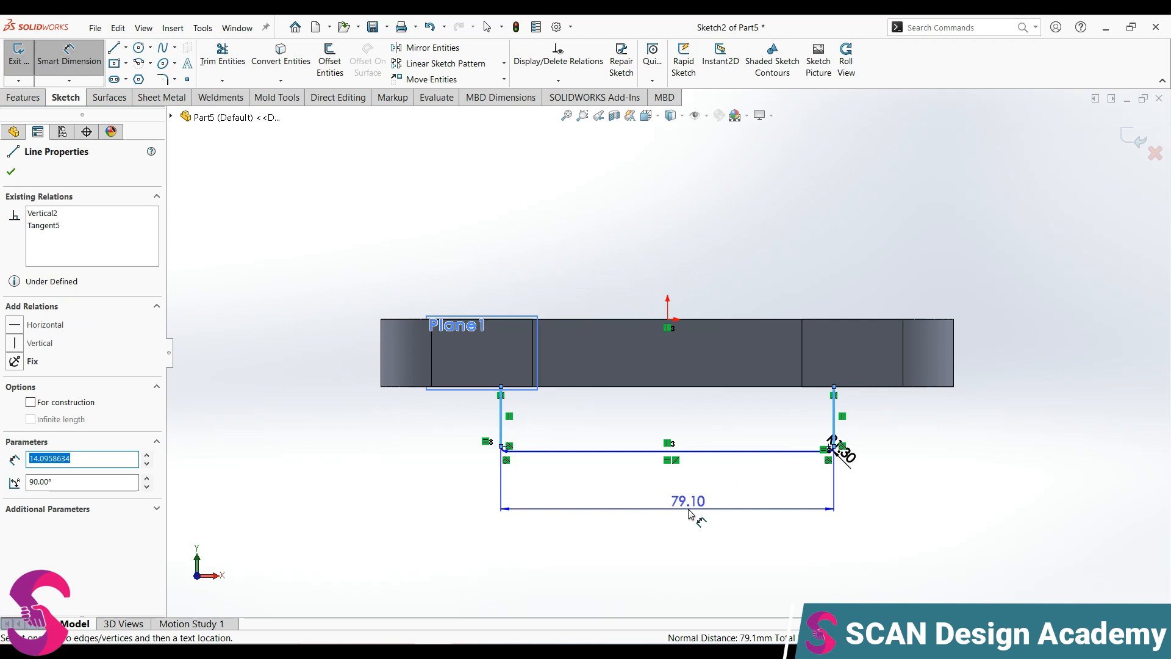
{"action": "left_click", "coordinate": [690, 515]}
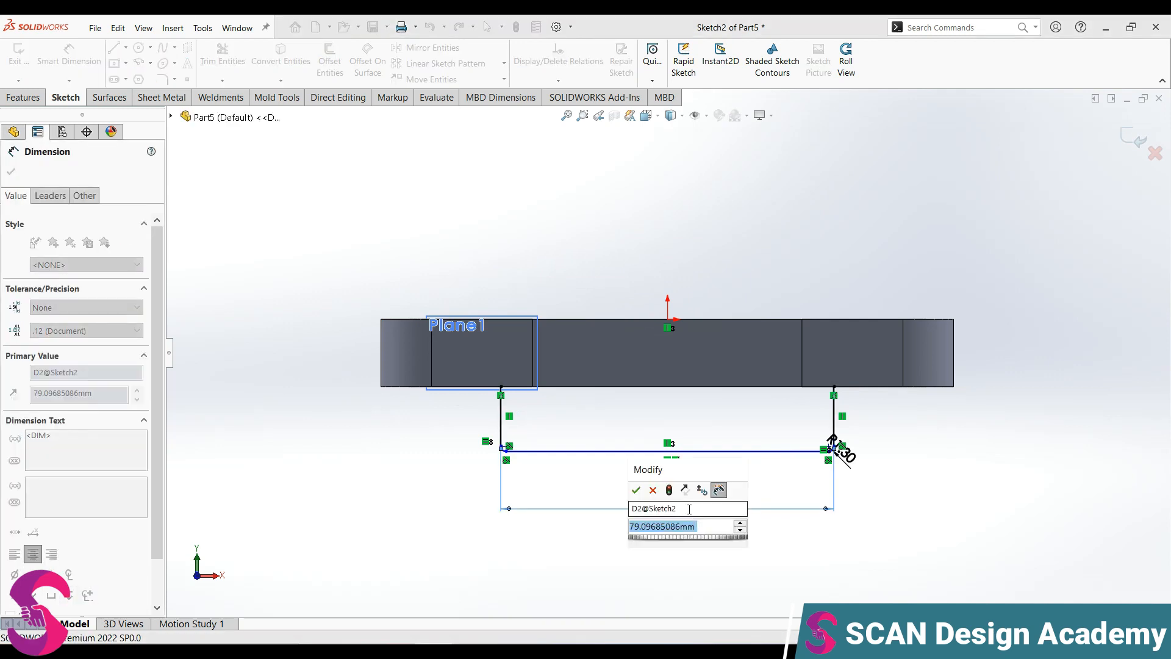
{"action": "type", "text": "74"}
{"action": "key", "text": "Return"}
Step: Dimension the U-shape's bottom line from the frame's lower edge at 12-1.7 mm, and exit the sketch
{"action": "scroll", "coordinate": [650, 479], "scroll_direction": "down", "scroll_amount": 2}
{"action": "scroll", "coordinate": [650, 479], "scroll_direction": "down", "scroll_amount": 1}
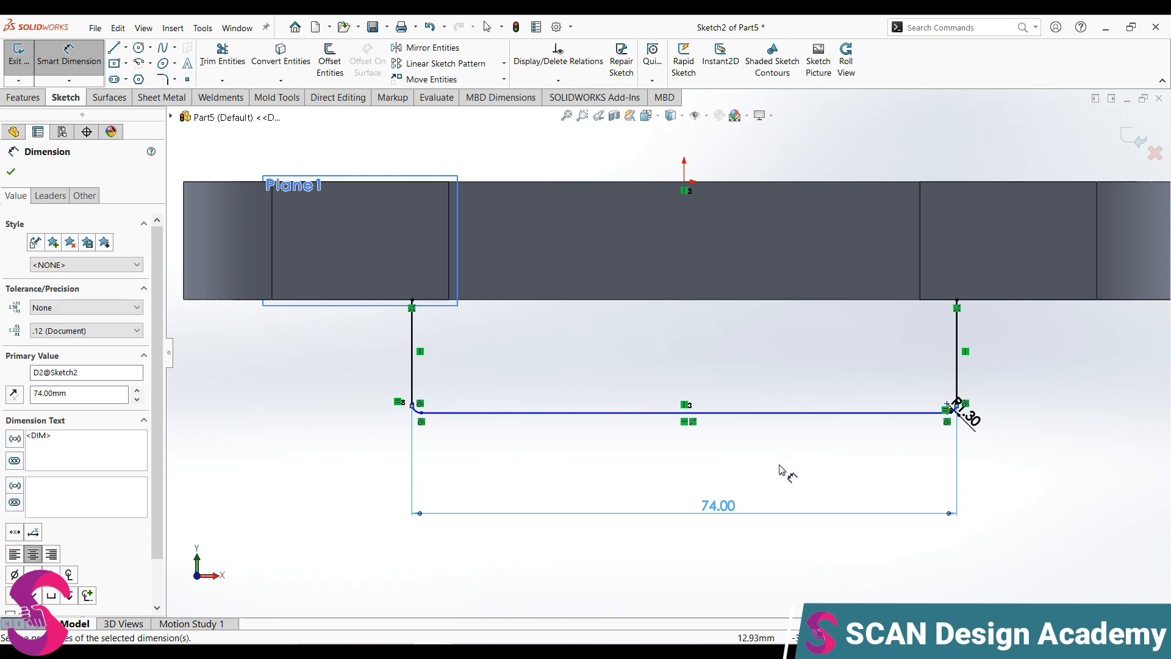
{"action": "left_click", "coordinate": [837, 413]}
{"action": "left_click", "coordinate": [990, 299]}
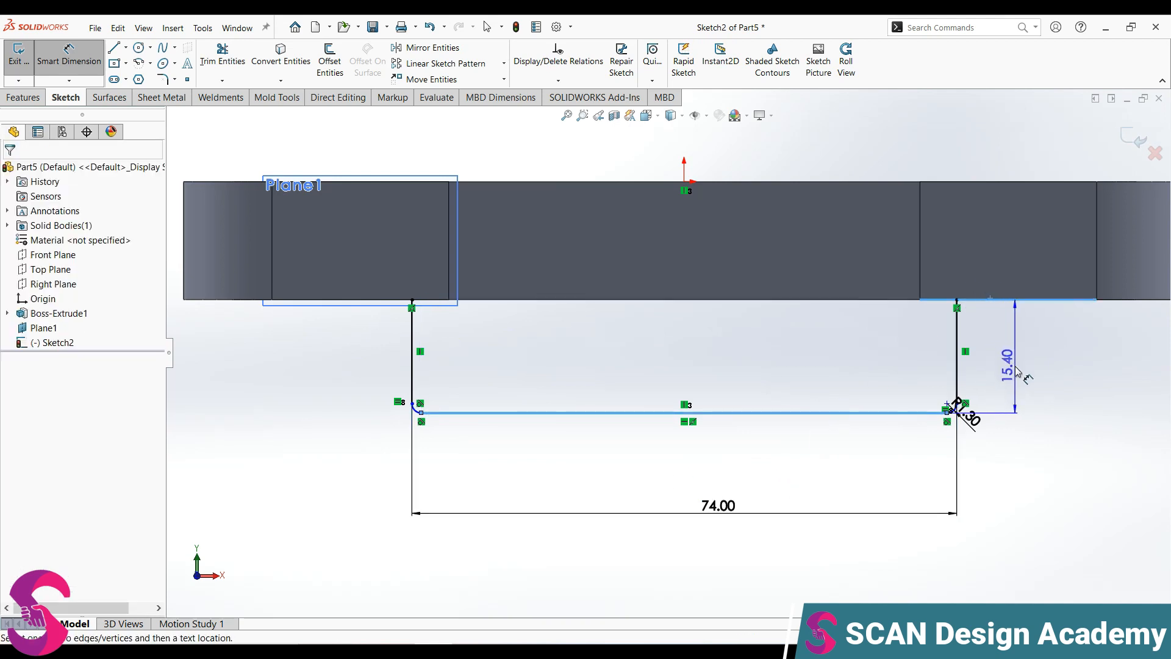
{"action": "left_click", "coordinate": [1018, 367]}
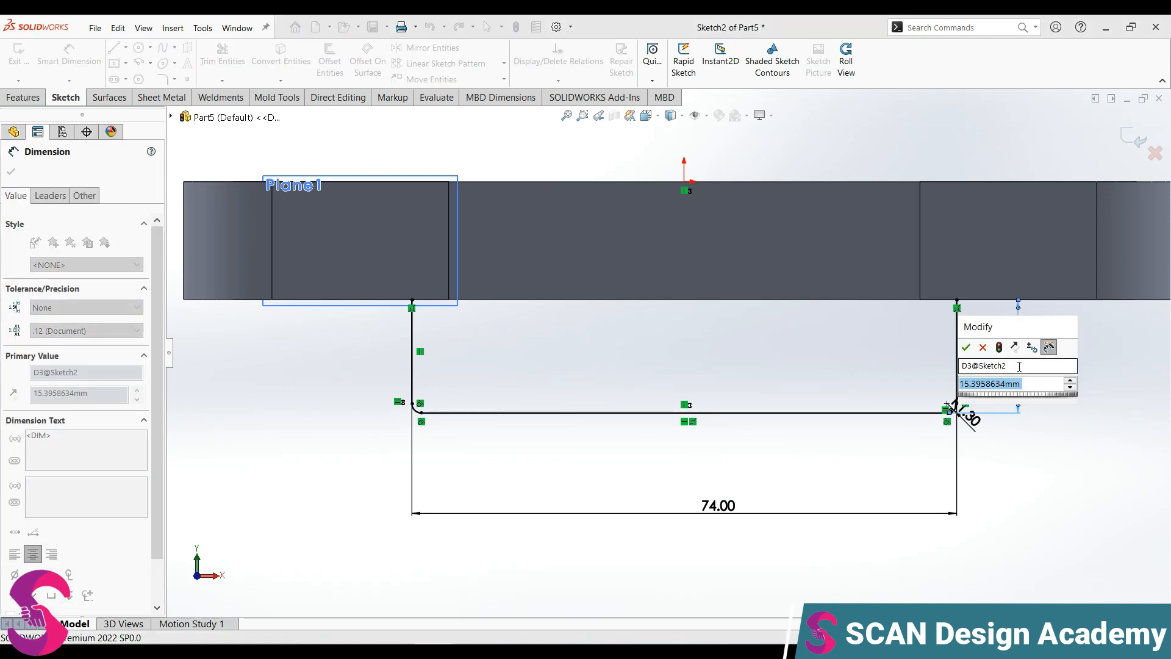
{"action": "type", "text": "12-1.7"}
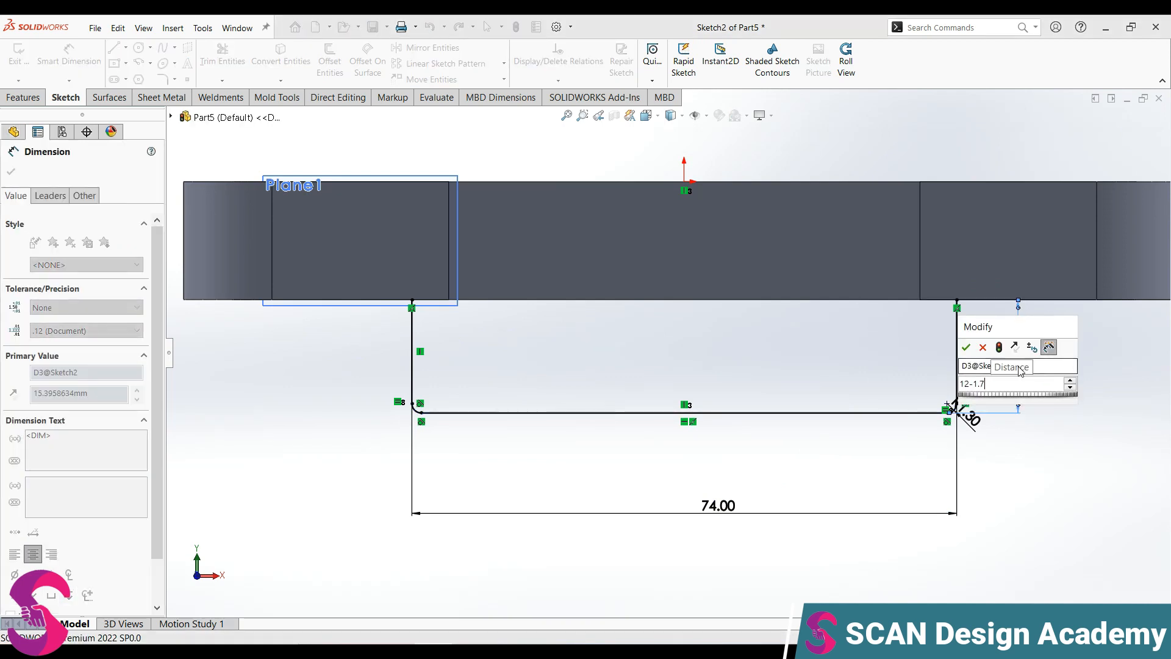
{"action": "key", "text": "Return"}
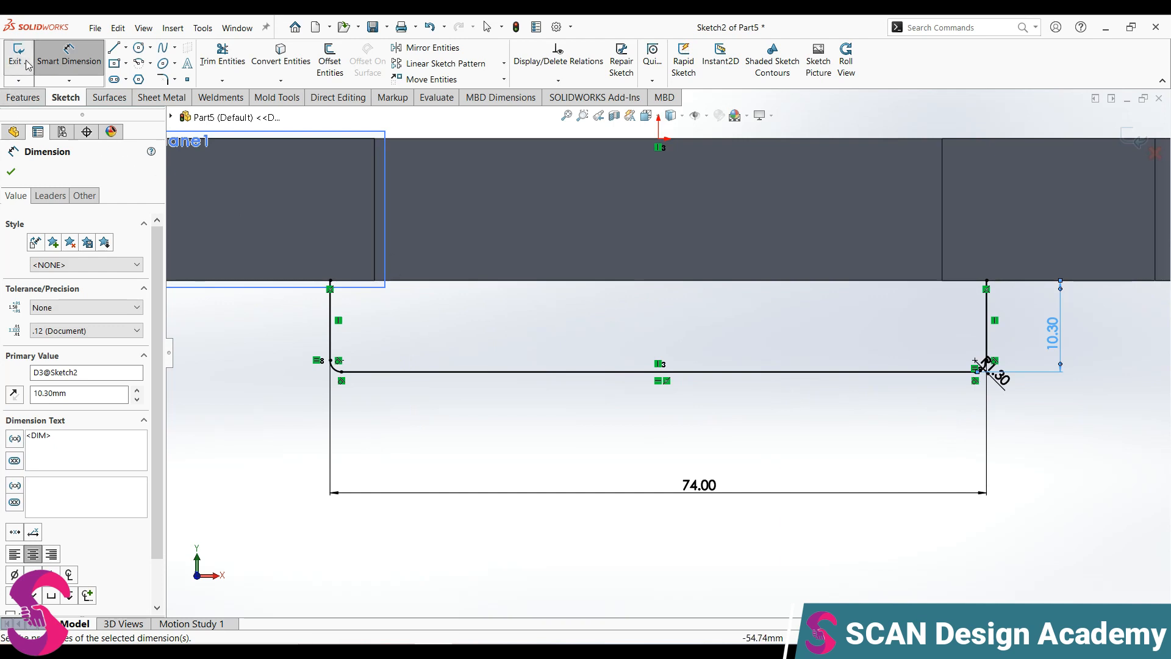
{"action": "left_click", "coordinate": [28, 64]}
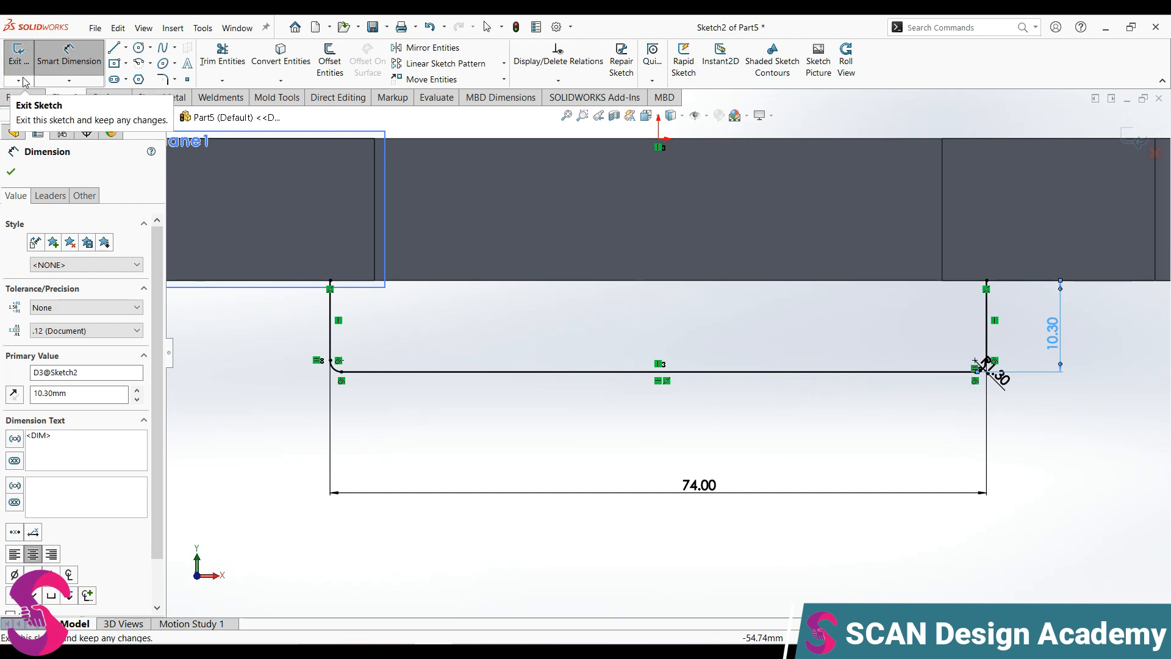
Step: Try to sweep a boss with a 3.8 mm diameter circular profile along the U-shaped path sketch
{"action": "left_click", "coordinate": [130, 50]}
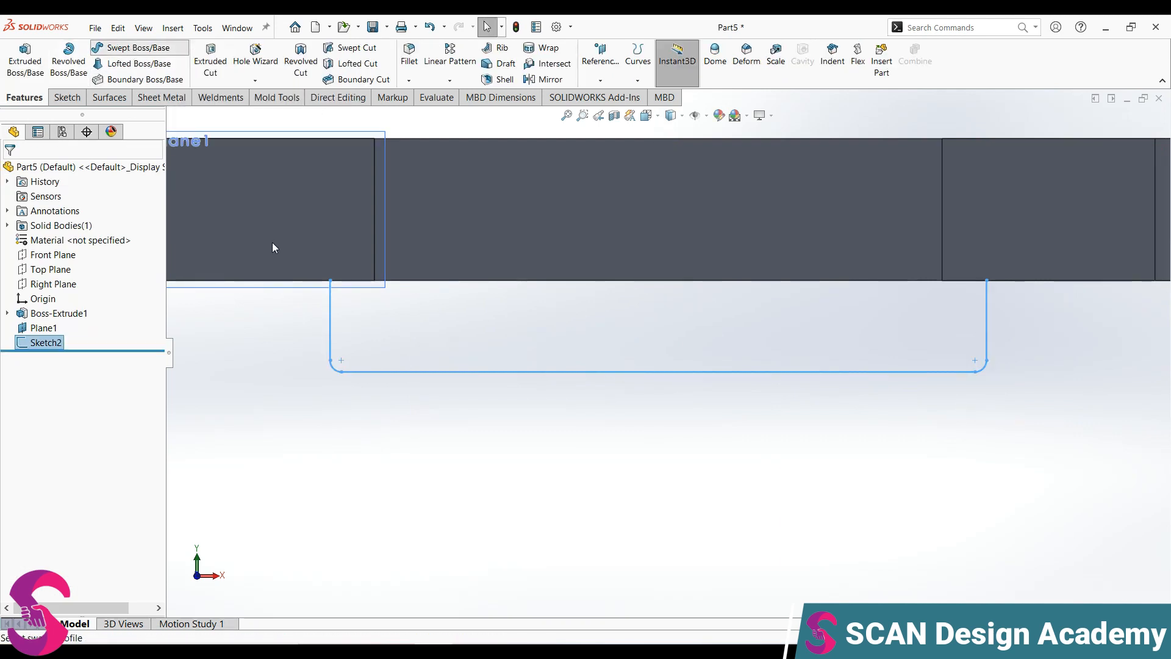
{"action": "left_click", "coordinate": [31, 226]}
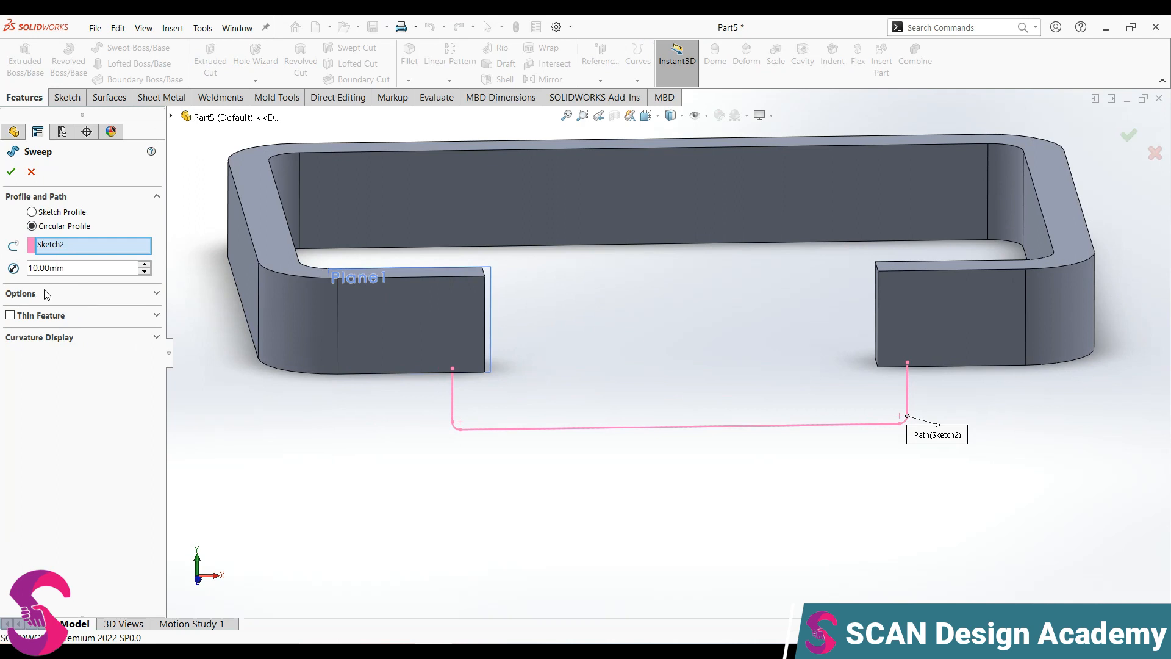
{"action": "double_click", "coordinate": [44, 268]}
{"action": "type", "text": "3.8"}
{"action": "key", "text": "Return"}
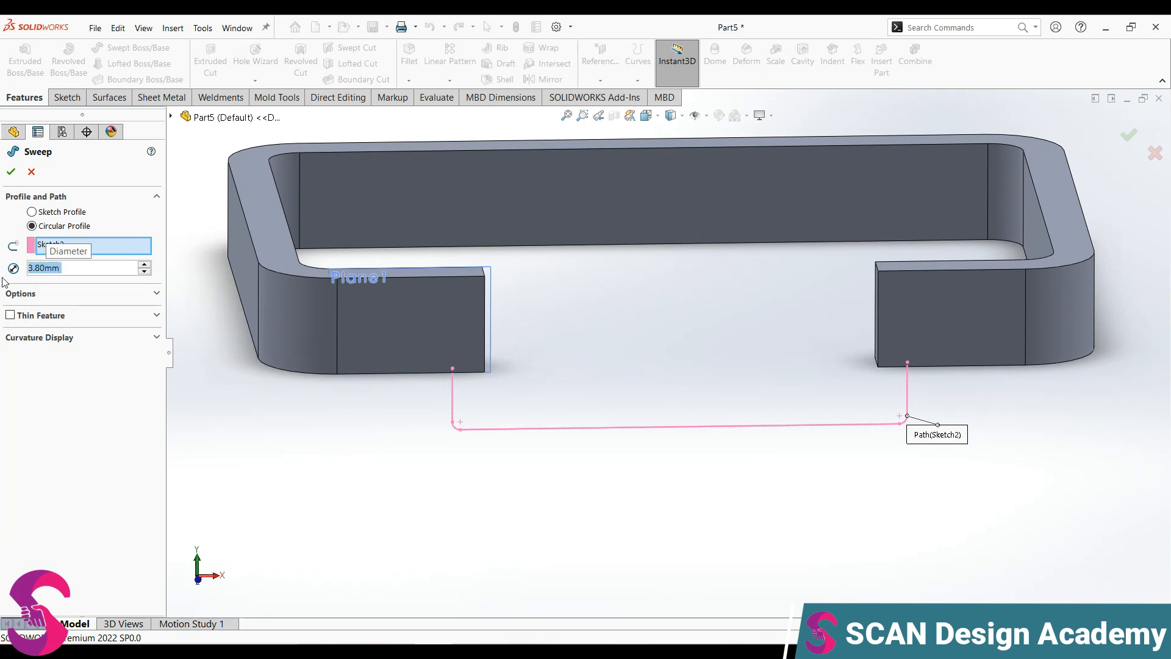
{"action": "right_click", "coordinate": [101, 246]}
{"action": "left_click", "coordinate": [133, 259]}
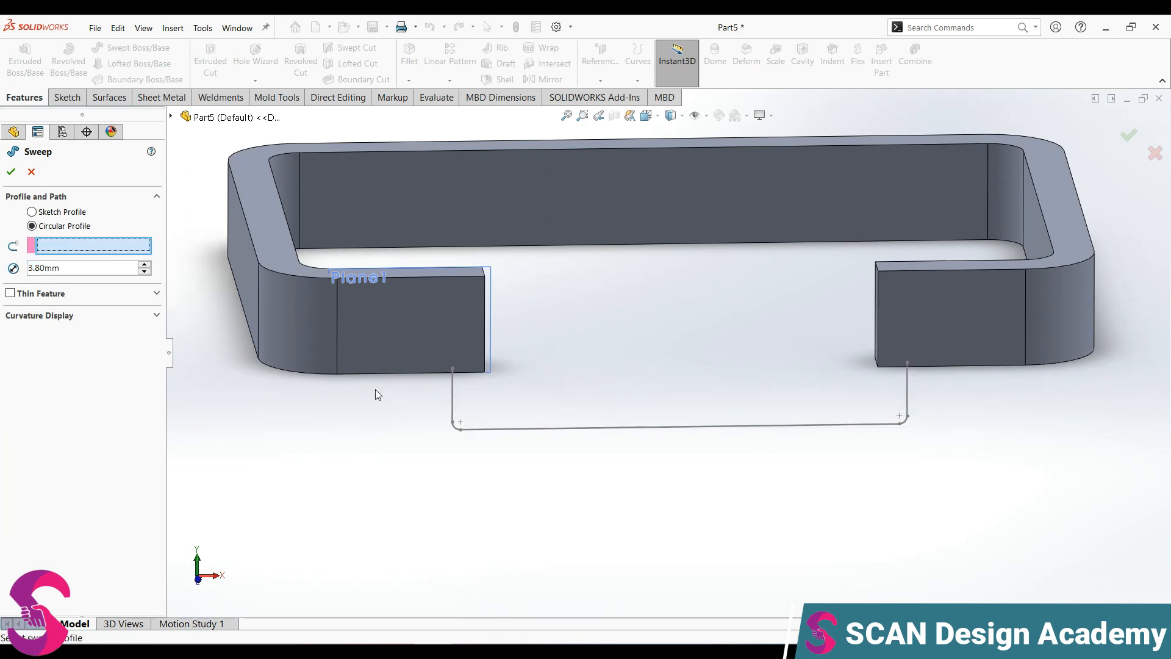
{"action": "left_click", "coordinate": [452, 397]}
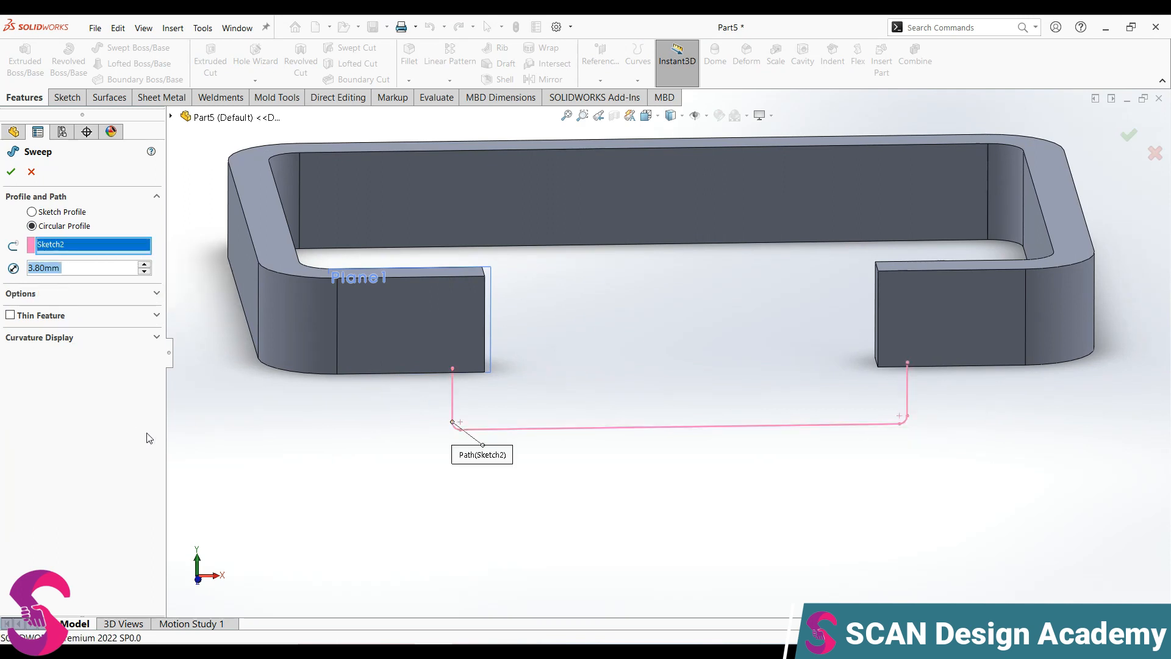
{"action": "left_click", "coordinate": [69, 295]}
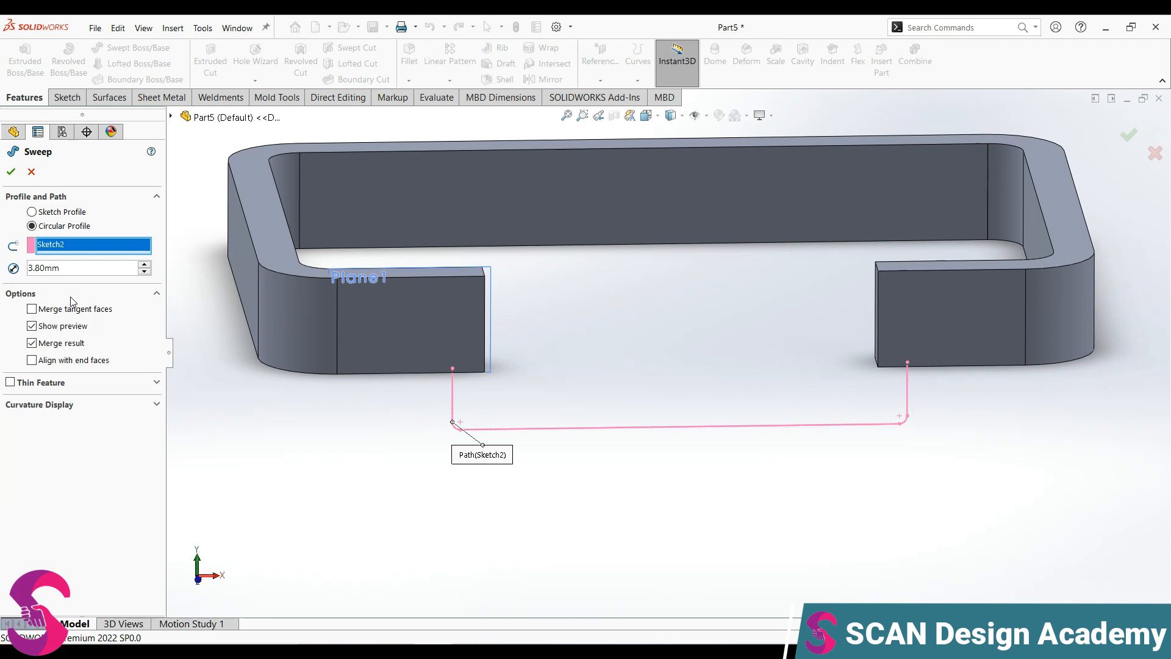
{"action": "left_click", "coordinate": [46, 406]}
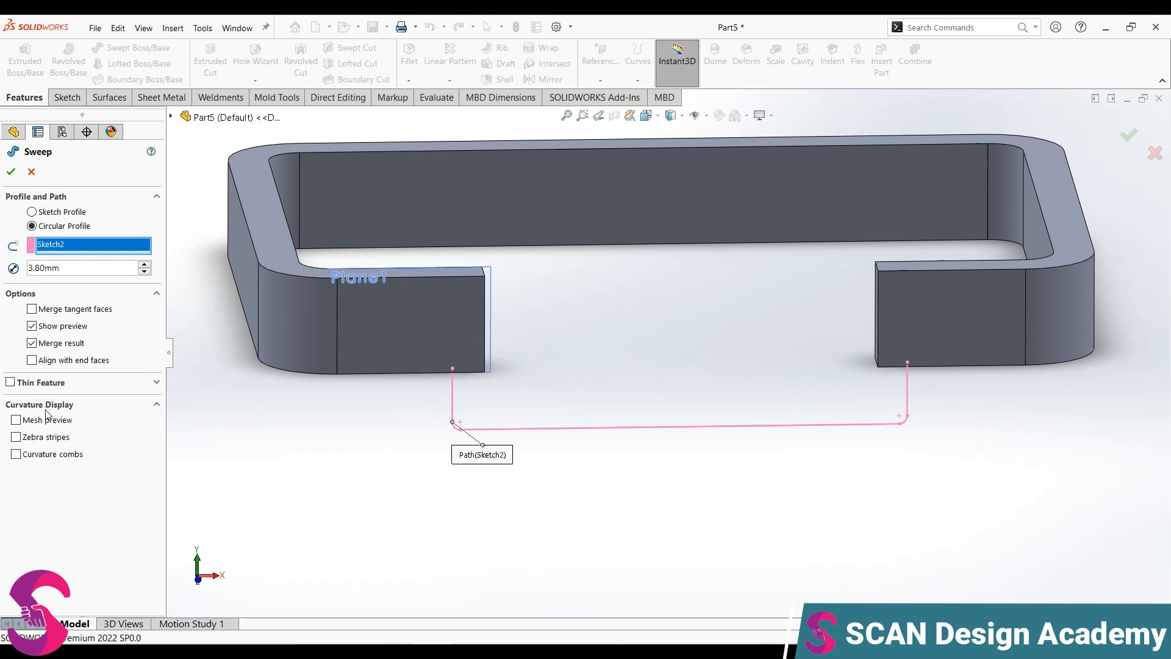
{"action": "left_click", "coordinate": [11, 171]}
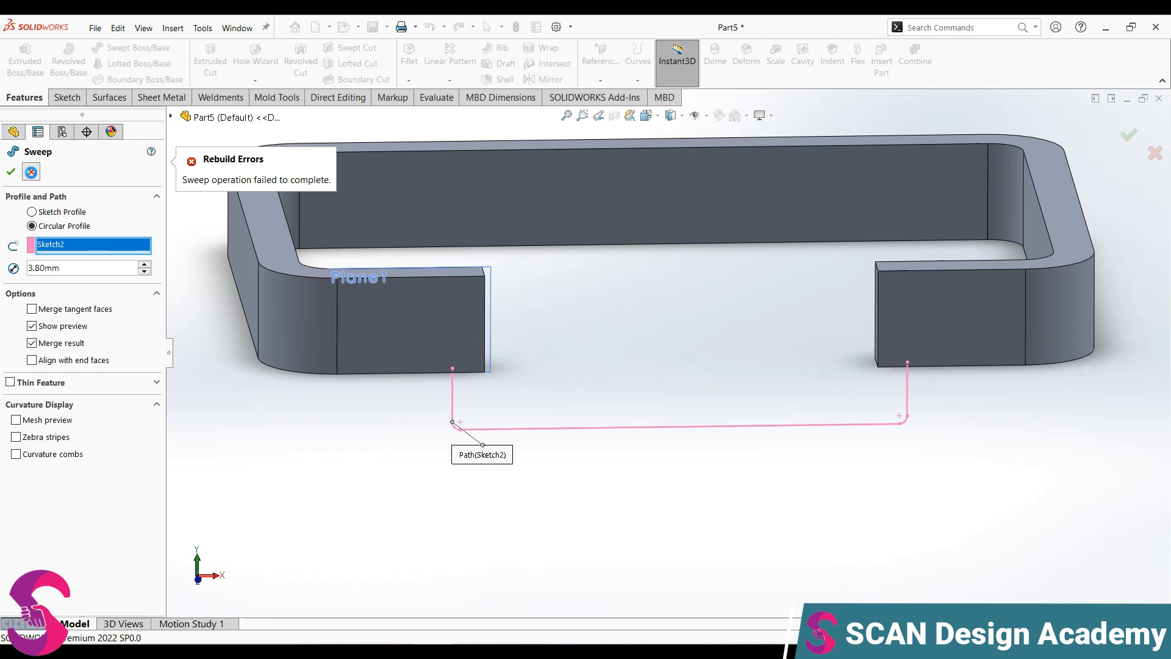
{"action": "left_click", "coordinate": [31, 171]}
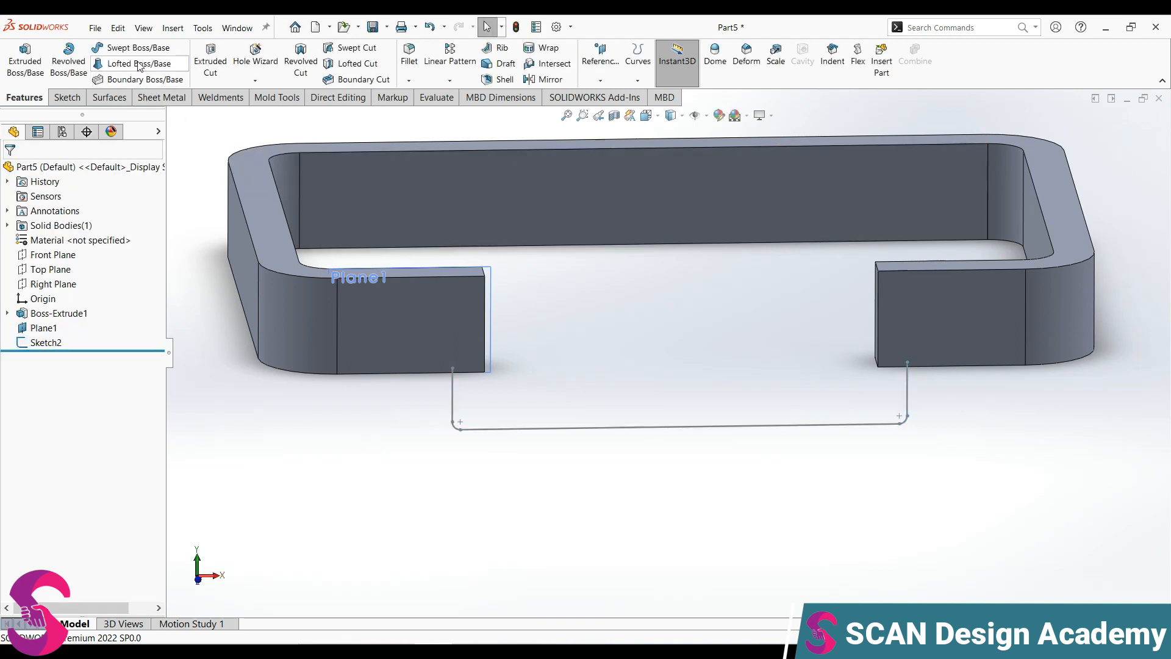
Step: Sweep a boss with a 1.7 mm diameter circular profile along the U-shaped path sketch
{"action": "left_click", "coordinate": [125, 48]}
{"action": "left_click", "coordinate": [33, 226]}
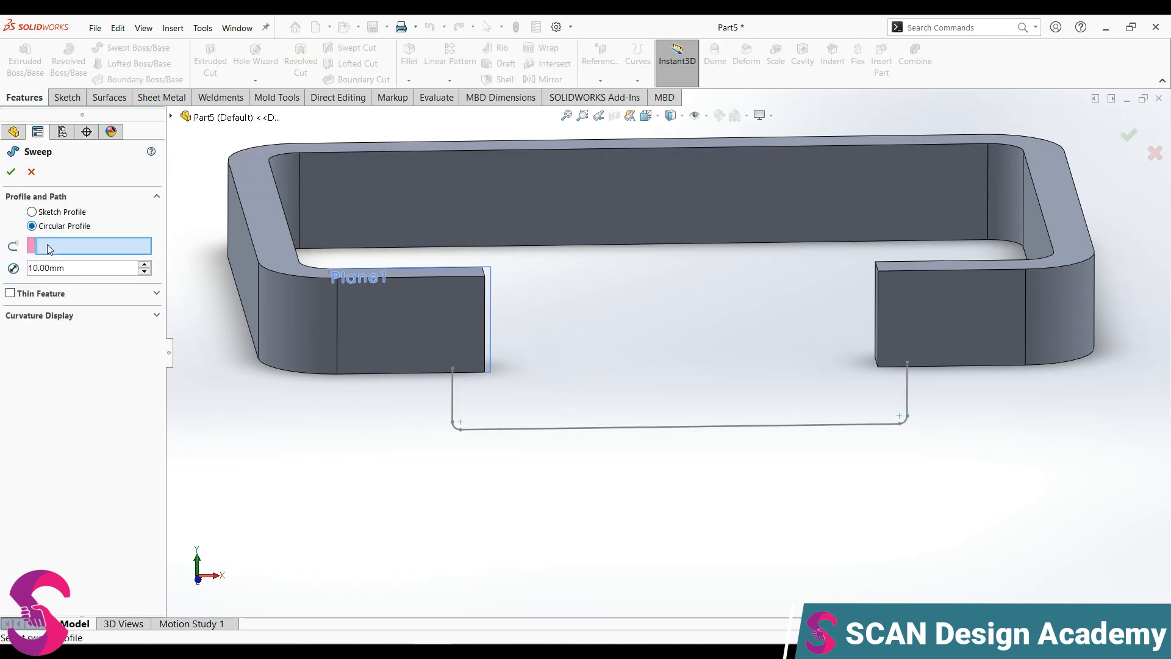
{"action": "left_click_drag", "start_coordinate": [61, 267], "coordinate": [2, 268]}
{"action": "type", "text": "3.8"}
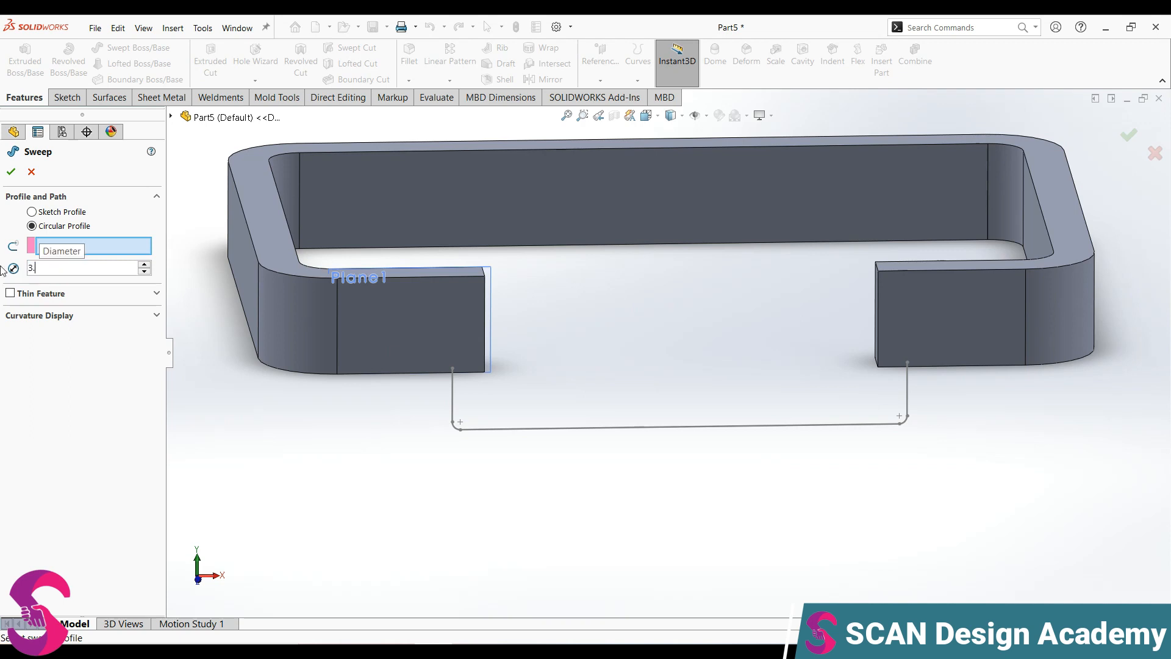
{"action": "key", "text": "Return"}
{"action": "left_click", "coordinate": [91, 248]}
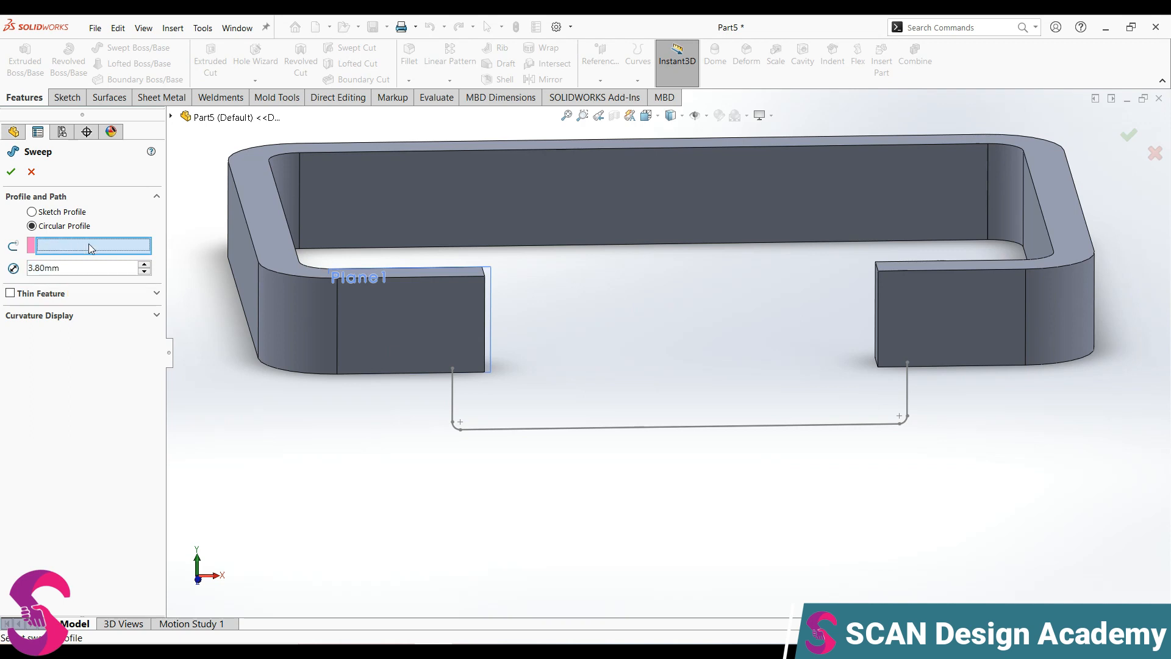
{"action": "left_click", "coordinate": [463, 400]}
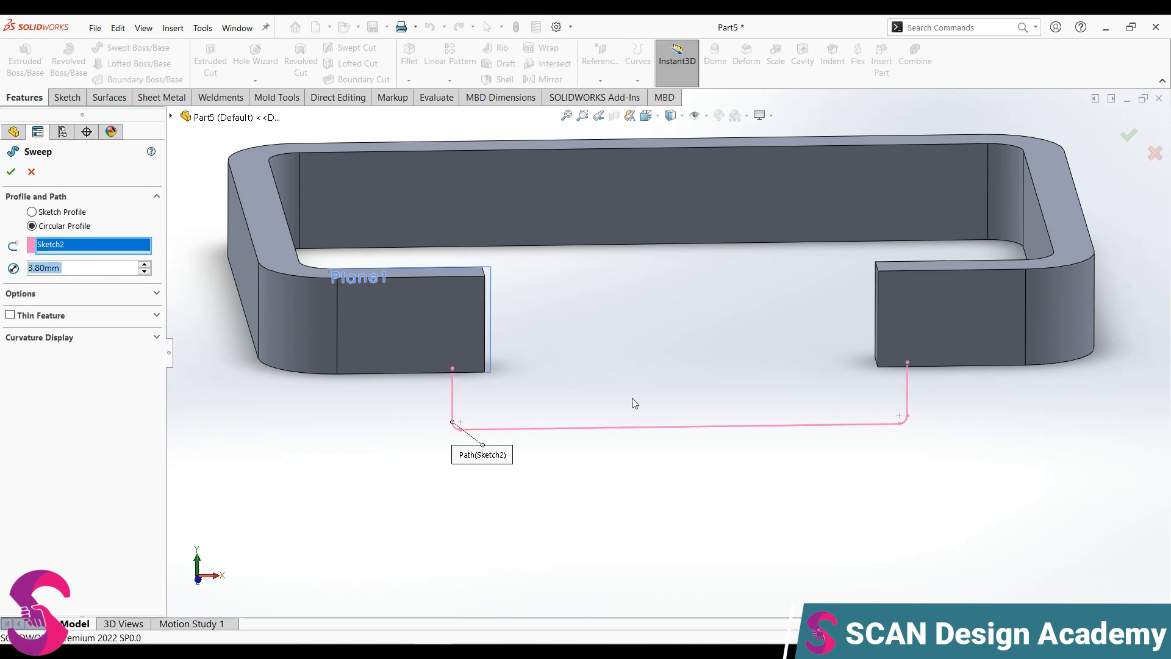
{"action": "type", "text": "1.7"}
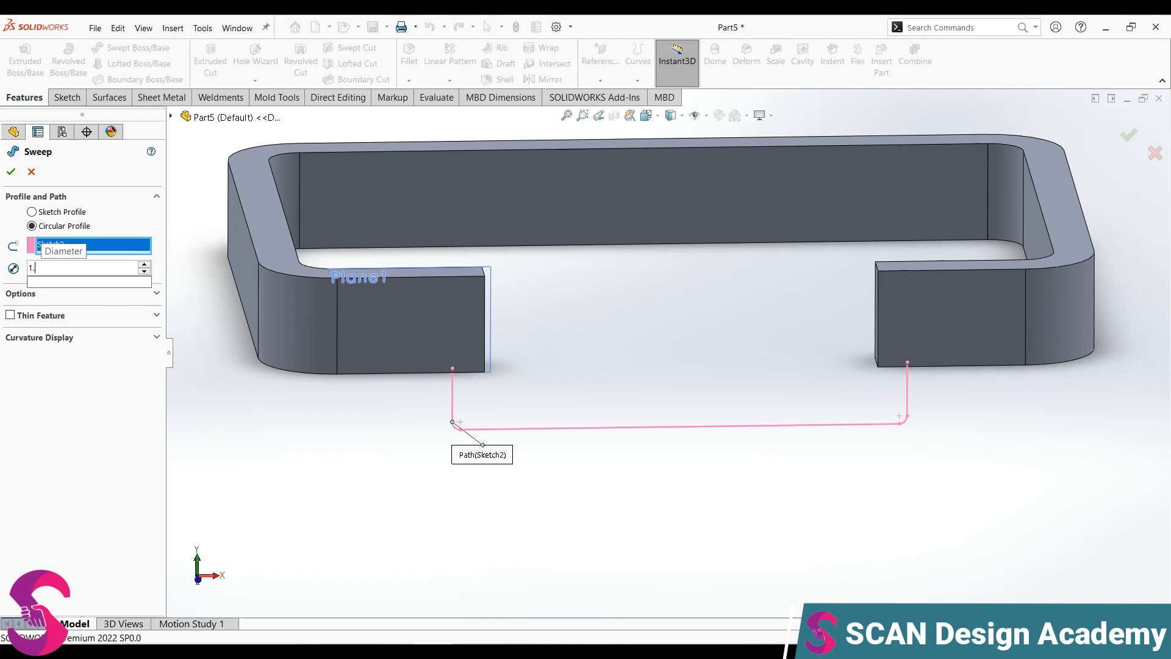
{"action": "key", "text": "Return"}
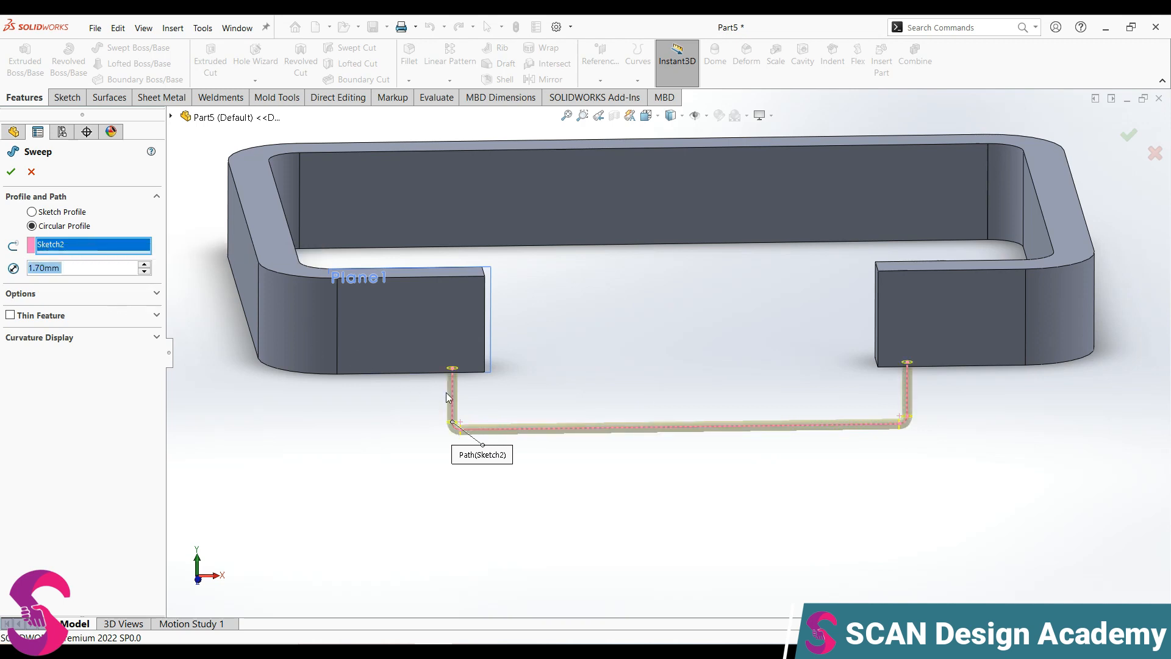
{"action": "scroll", "coordinate": [513, 423], "scroll_direction": "down", "scroll_amount": 4}
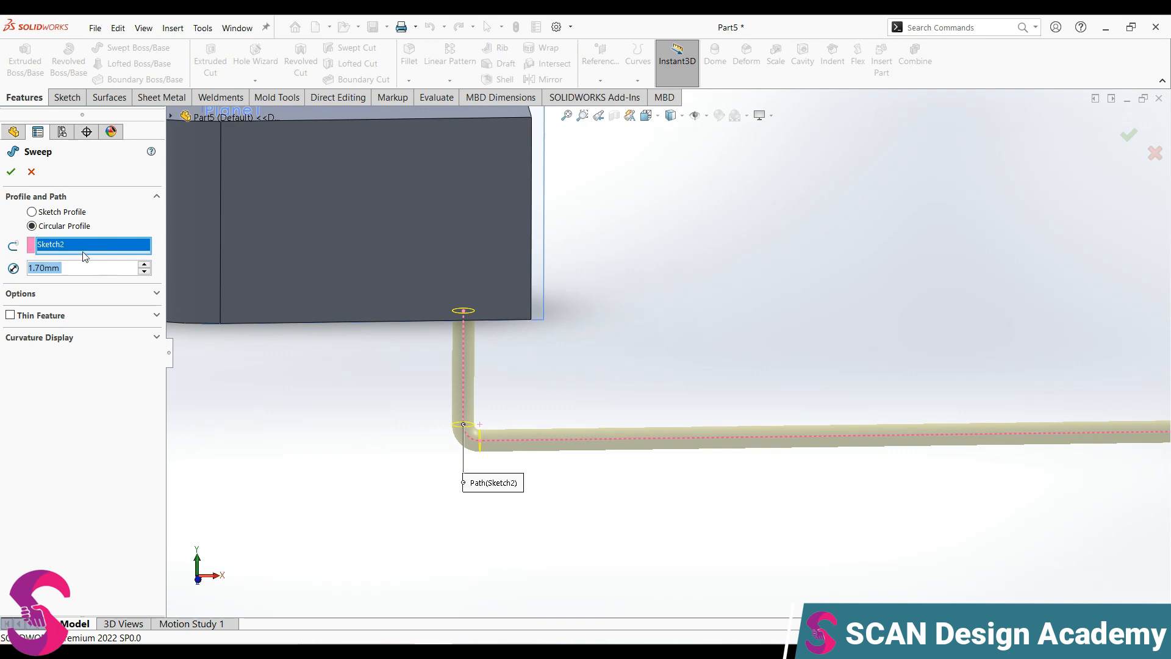
{"action": "left_click", "coordinate": [10, 172]}
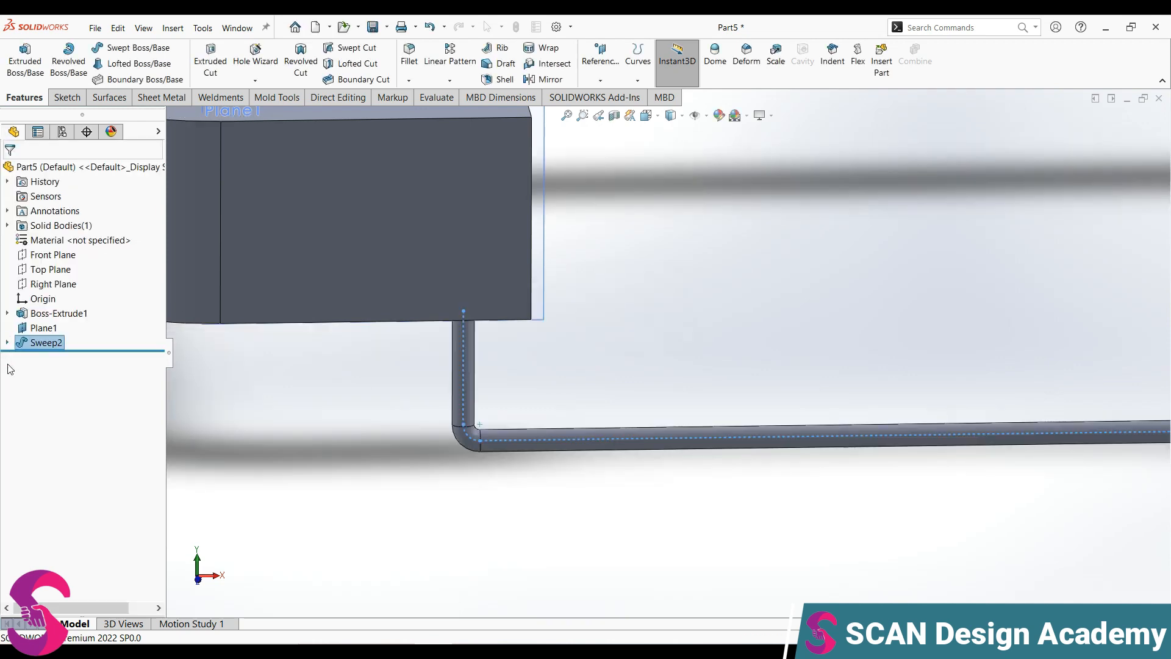
Step: Edit the sweep's path sketch to set the U-shape's corner fillet radius to 3 mm, and exit the sketch
{"action": "left_click", "coordinate": [6, 342]}
{"action": "left_click", "coordinate": [57, 356]}
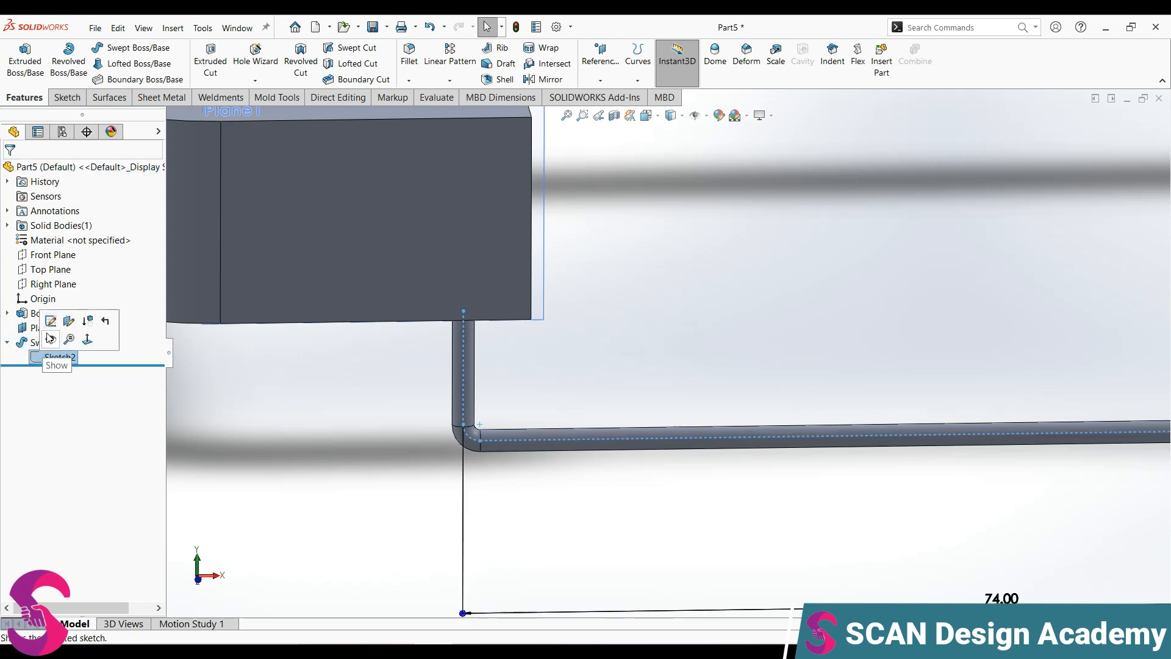
{"action": "left_click", "coordinate": [52, 322]}
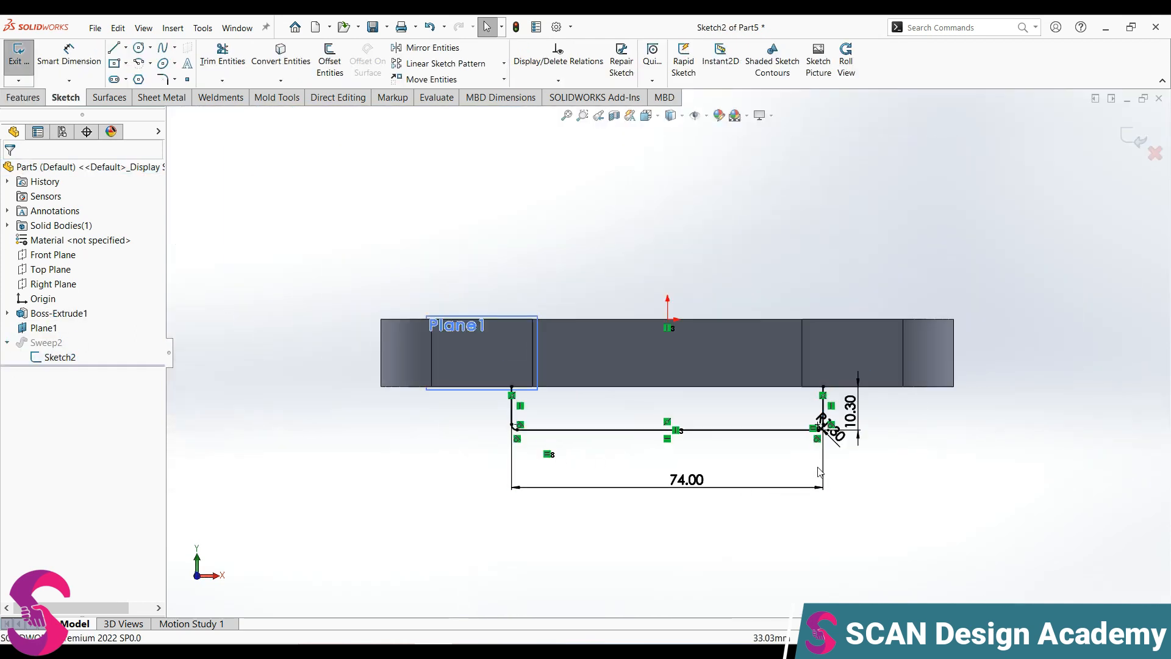
{"action": "double_click", "coordinate": [800, 375]}
{"action": "type", "text": "3"}
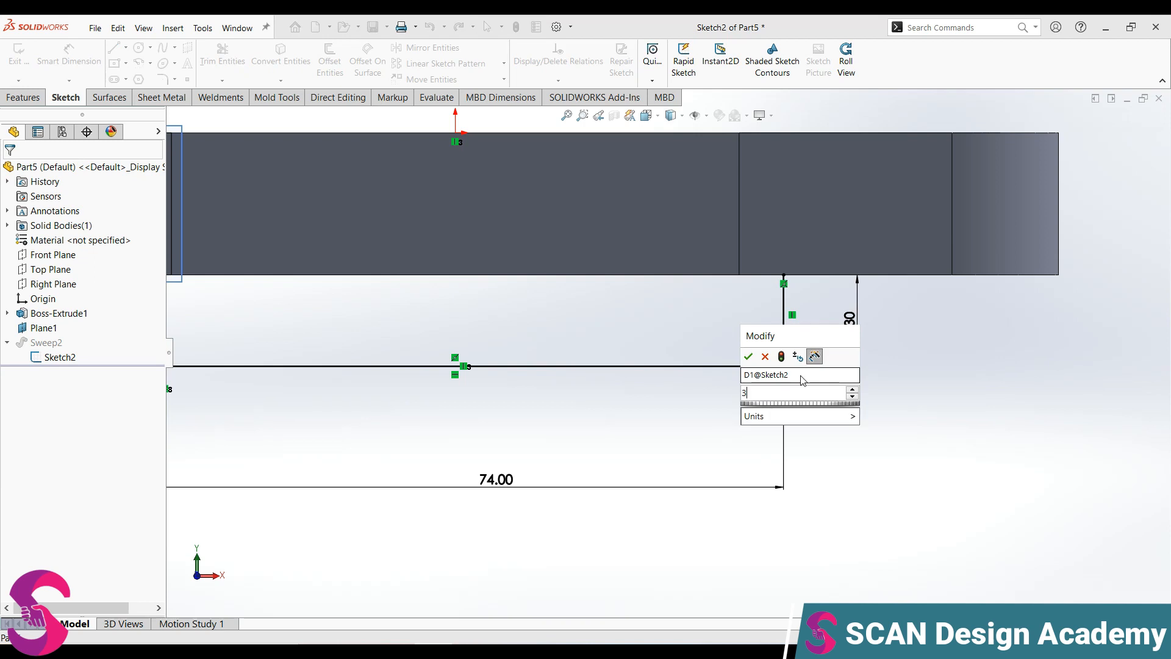
{"action": "key", "text": "Return"}
{"action": "scroll", "coordinate": [787, 378], "scroll_direction": "up", "scroll_amount": 3}
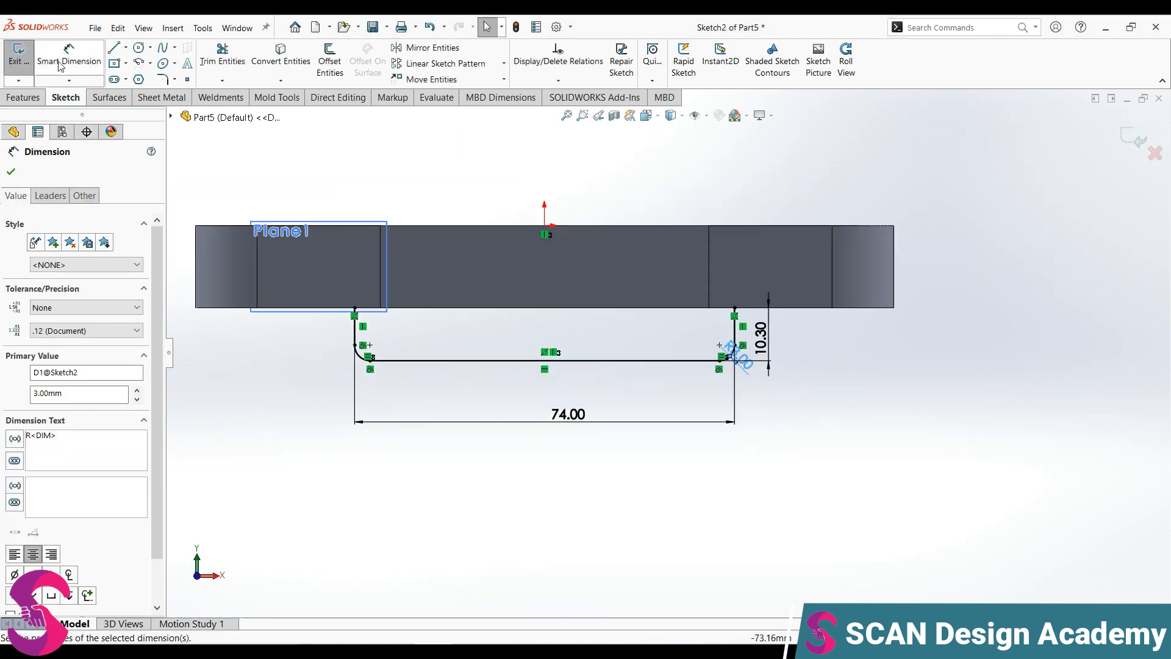
{"action": "left_click", "coordinate": [20, 48]}
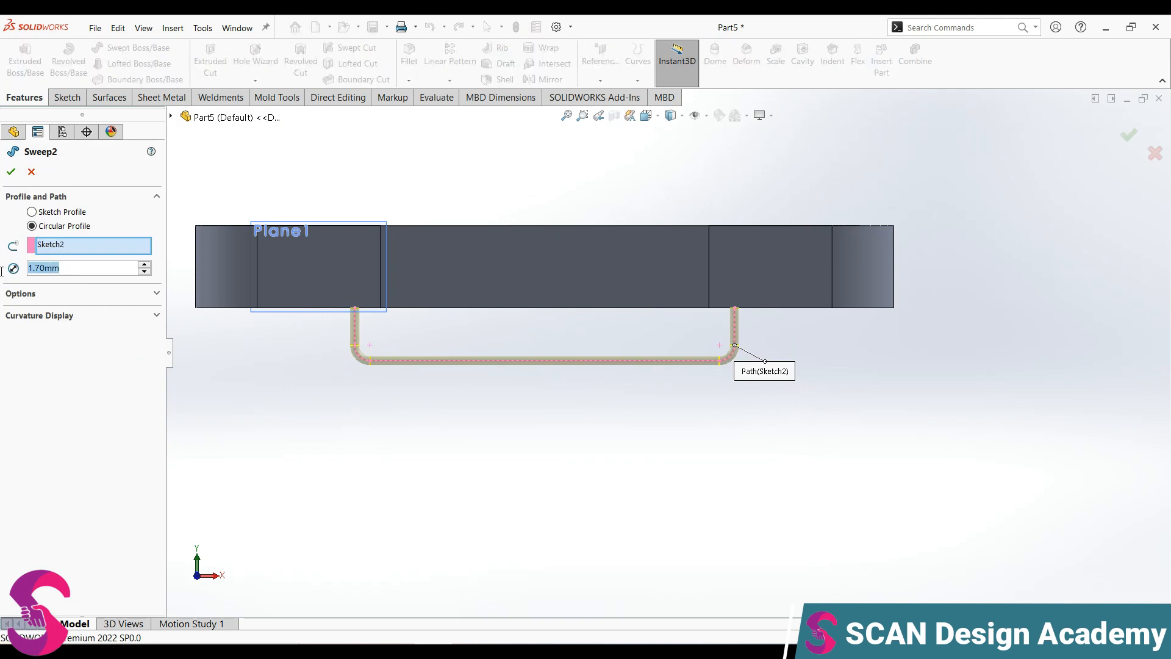
Step: Set the circular profile diameter of the U-shaped sweep to 3.8 mm and accept the feature
{"action": "type", "text": "3.8"}
{"action": "key", "text": "Return"}
{"action": "left_click", "coordinate": [10, 172]}
{"action": "middle_click_drag", "start_coordinate": [368, 360], "coordinate": [476, 332]}
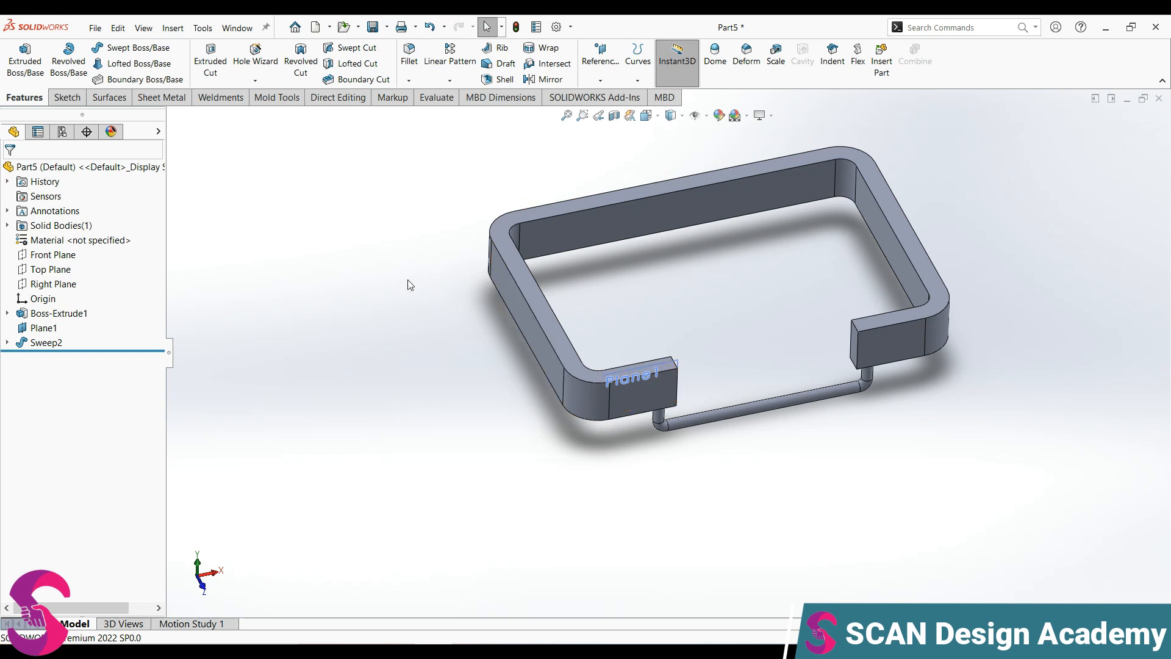
Step: Create a reference plane offset 32 mm from the Front Plane, toward the frame's open side
{"action": "left_click", "coordinate": [38, 255]}
{"action": "left_click", "coordinate": [601, 61]}
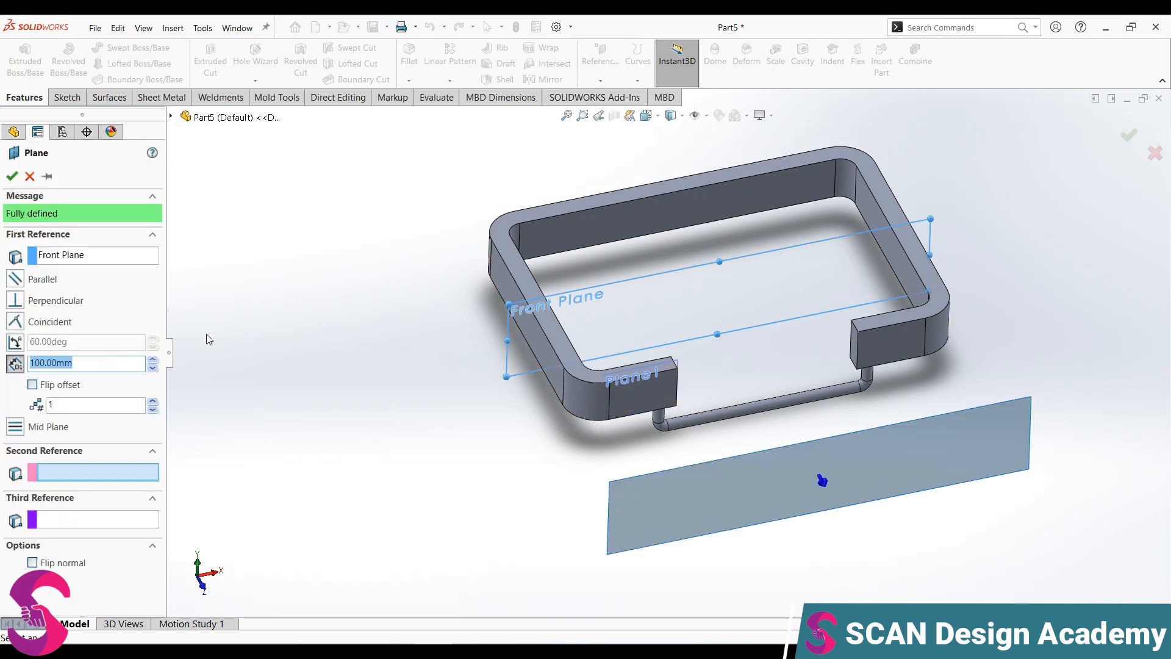
{"action": "type", "text": "32"}
{"action": "key", "text": "Return"}
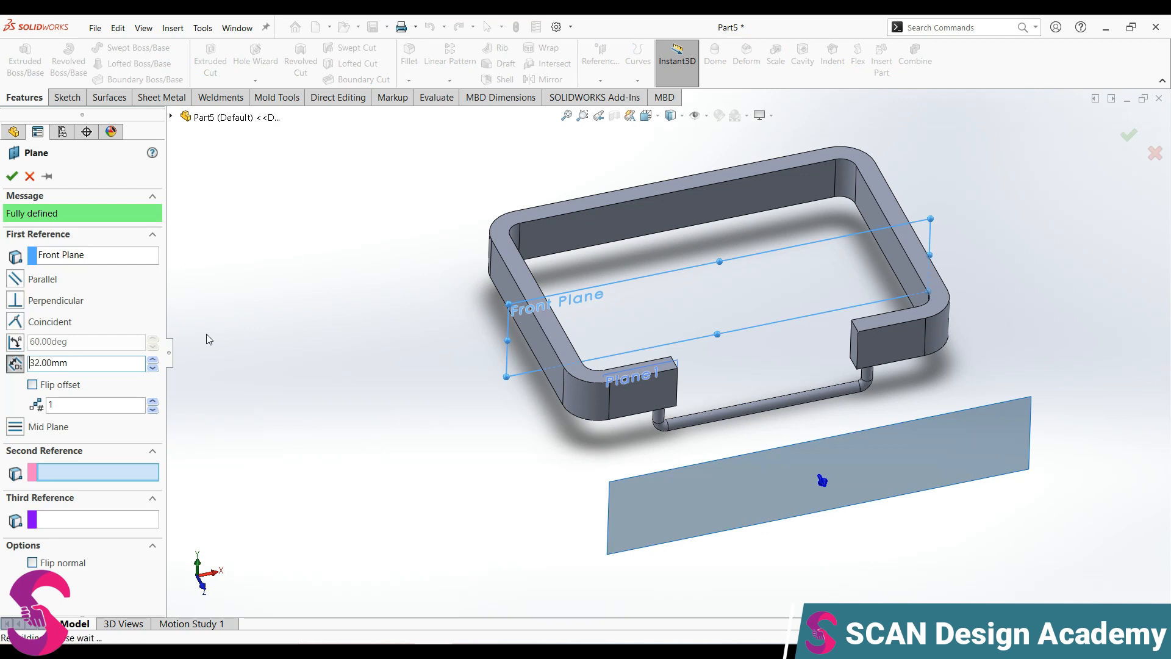
{"action": "scroll", "coordinate": [211, 340], "scroll_direction": "down", "scroll_amount": 2}
{"action": "left_click", "coordinate": [11, 176]}
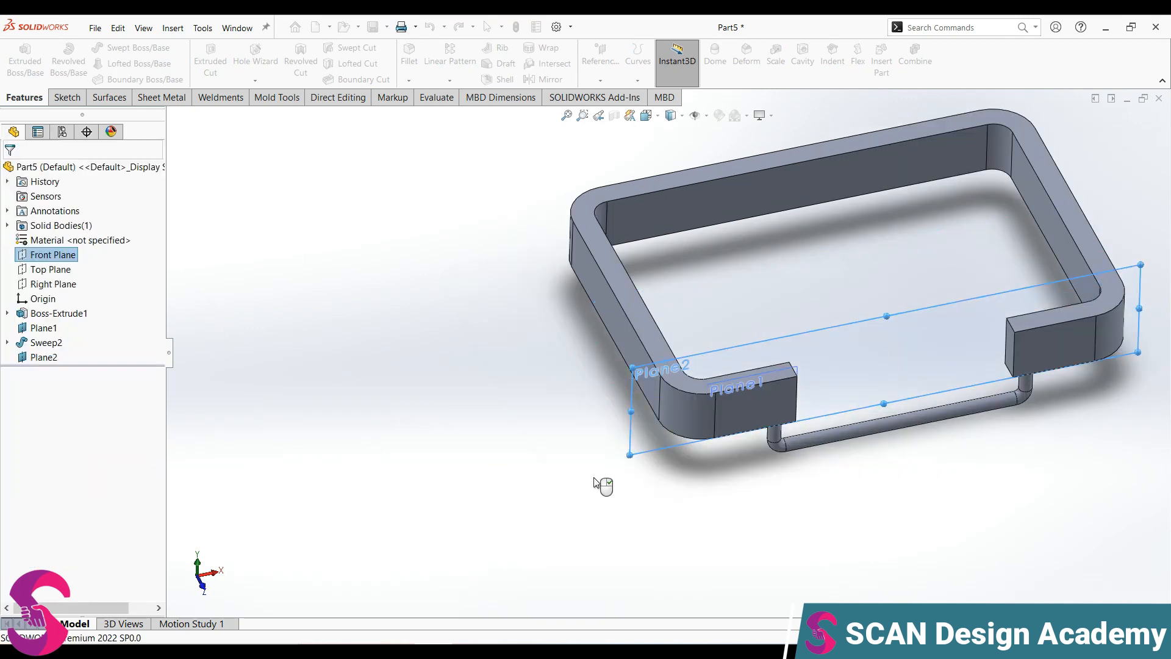
Step: On the new offset plane, sketch a wide three-line U-shape about 22 mm deep, starting and ending on the frame's lower edge
{"action": "right_click", "coordinate": [643, 455]}
{"action": "left_click", "coordinate": [652, 374]}
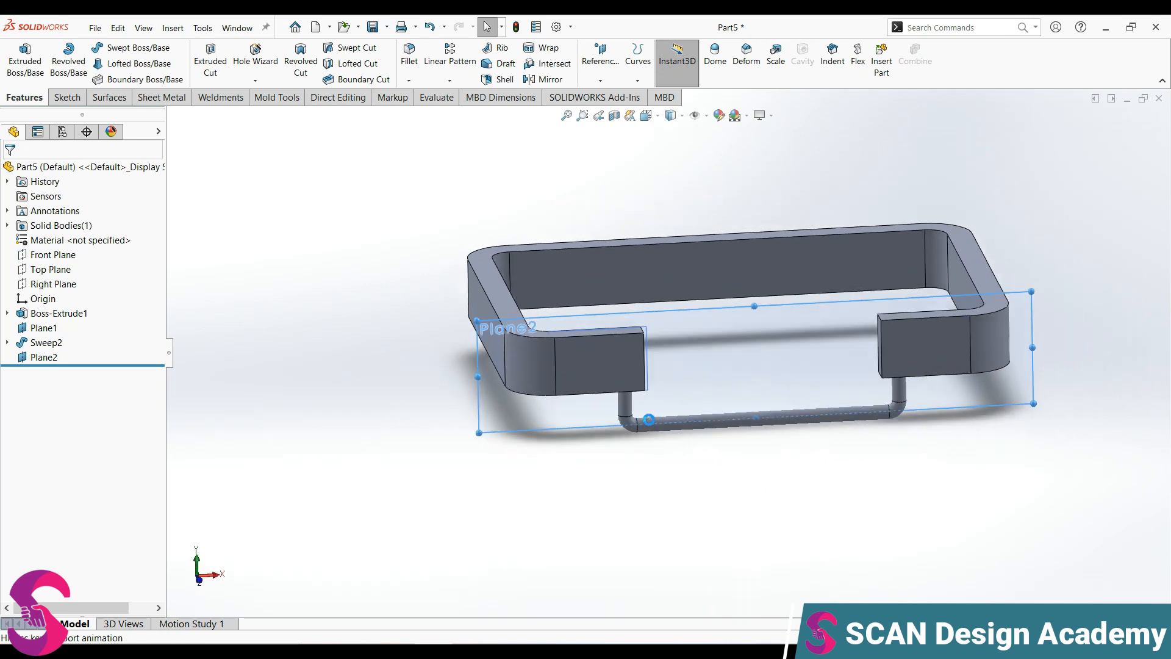
{"action": "left_click", "coordinate": [114, 48]}
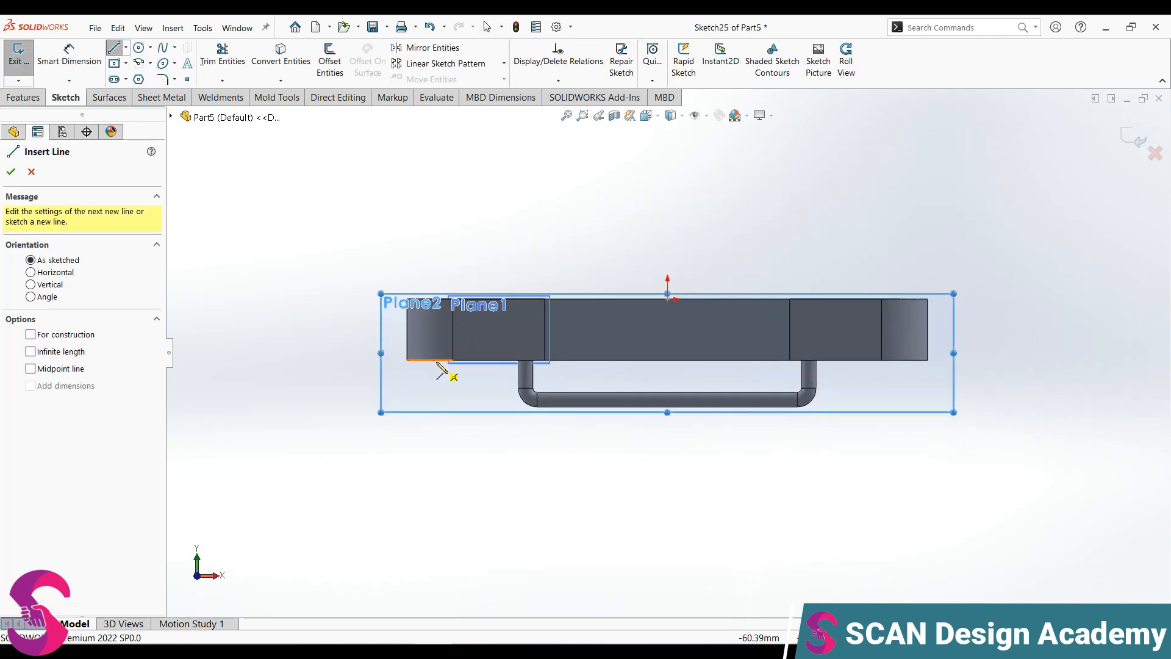
{"action": "left_click", "coordinate": [415, 360]}
{"action": "left_click", "coordinate": [416, 443]}
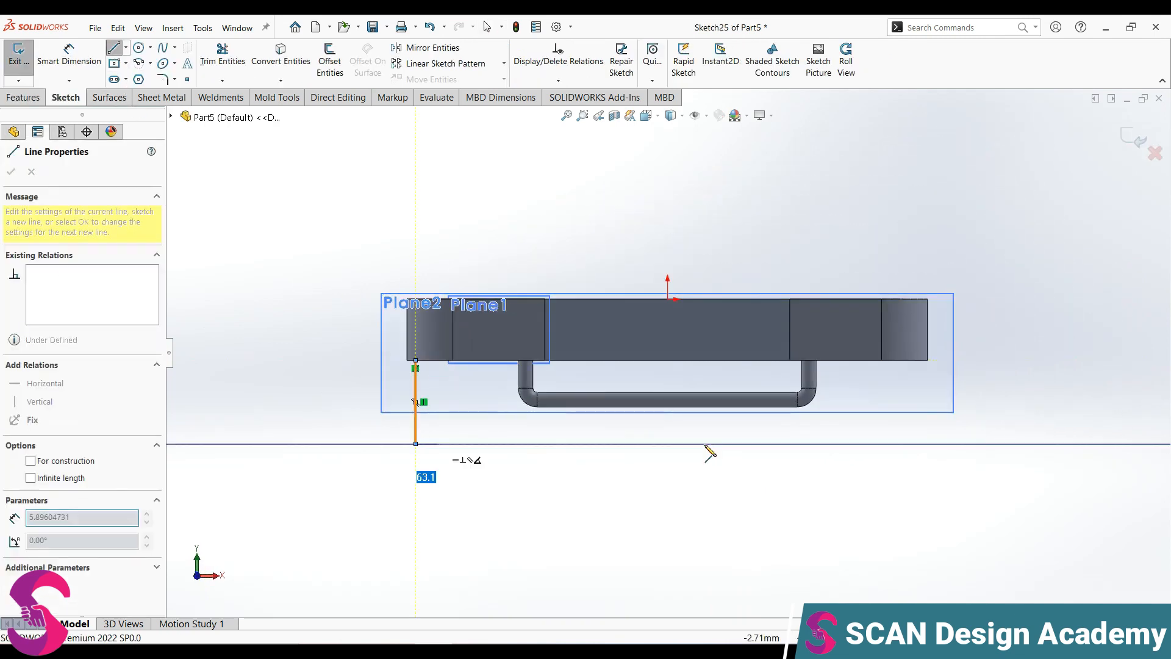
{"action": "left_click", "coordinate": [915, 443]}
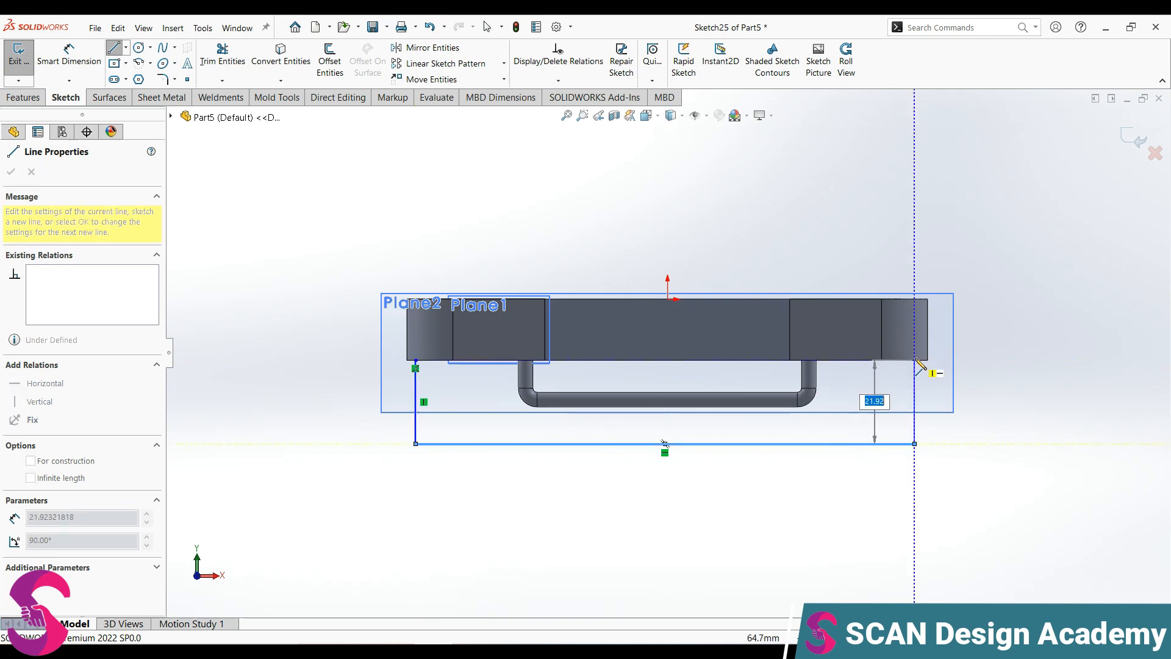
{"action": "left_click", "coordinate": [914, 360]}
{"action": "key", "text": "Escape"}
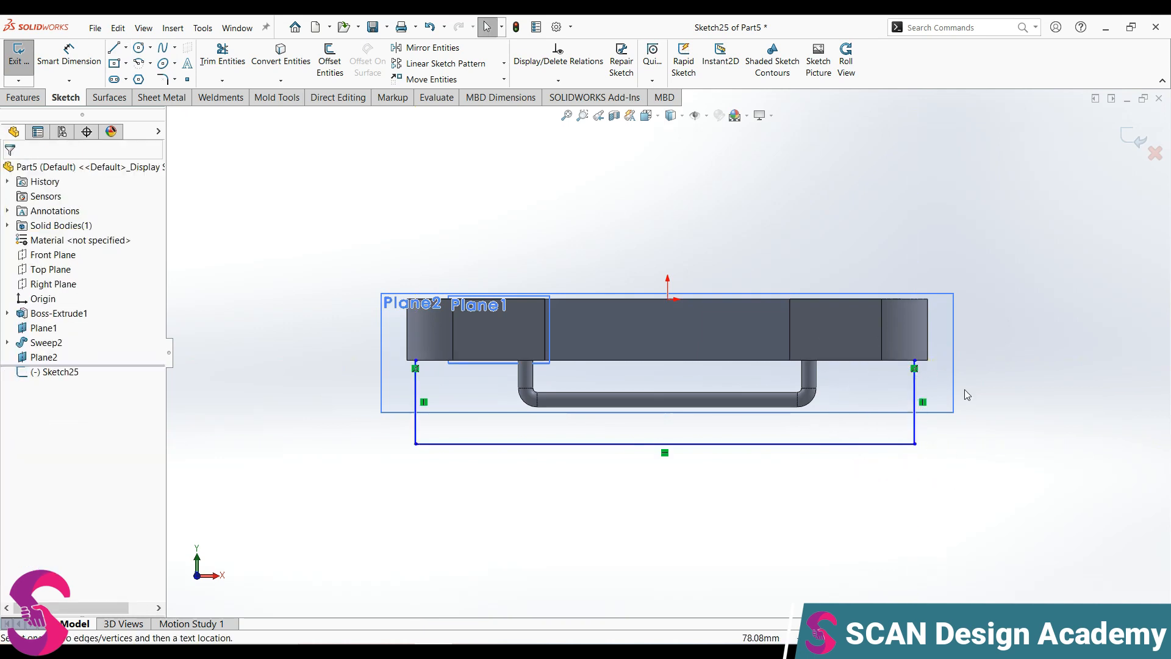
Step: Centre the wide U-shape by adding a vertical relation between its bottom line's midpoint and the origin
{"action": "key", "text": "d"}
{"action": "key", "text": "Escape"}
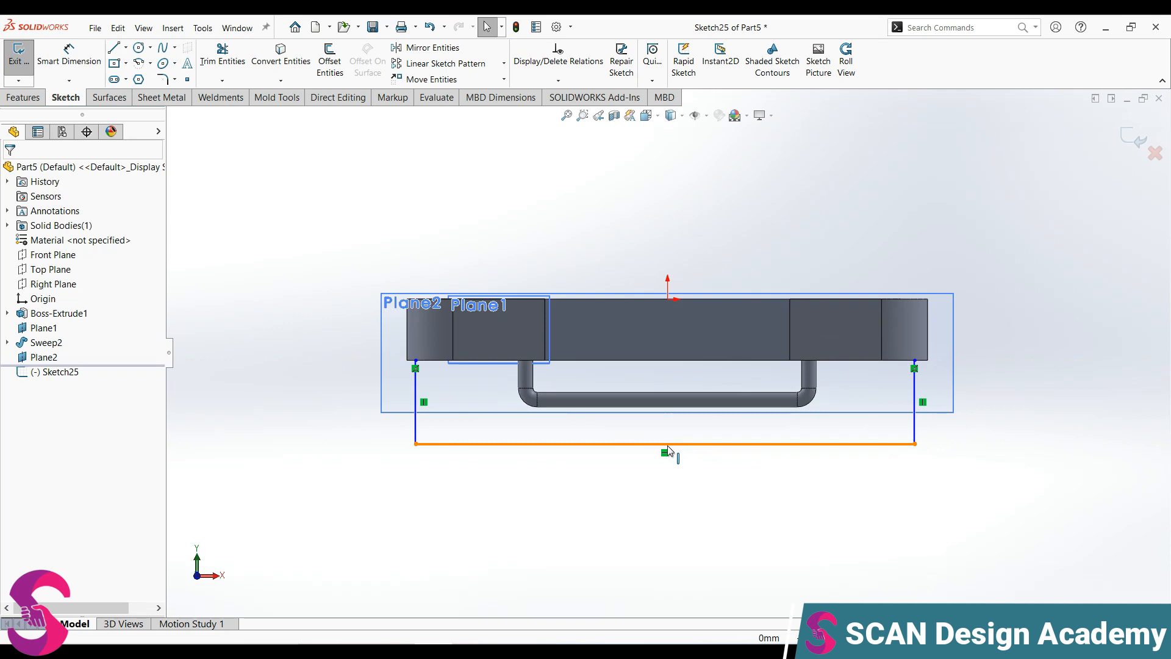
{"action": "left_click", "coordinate": [665, 443]}
{"action": "left_click", "coordinate": [668, 299], "text": "ctrl"}
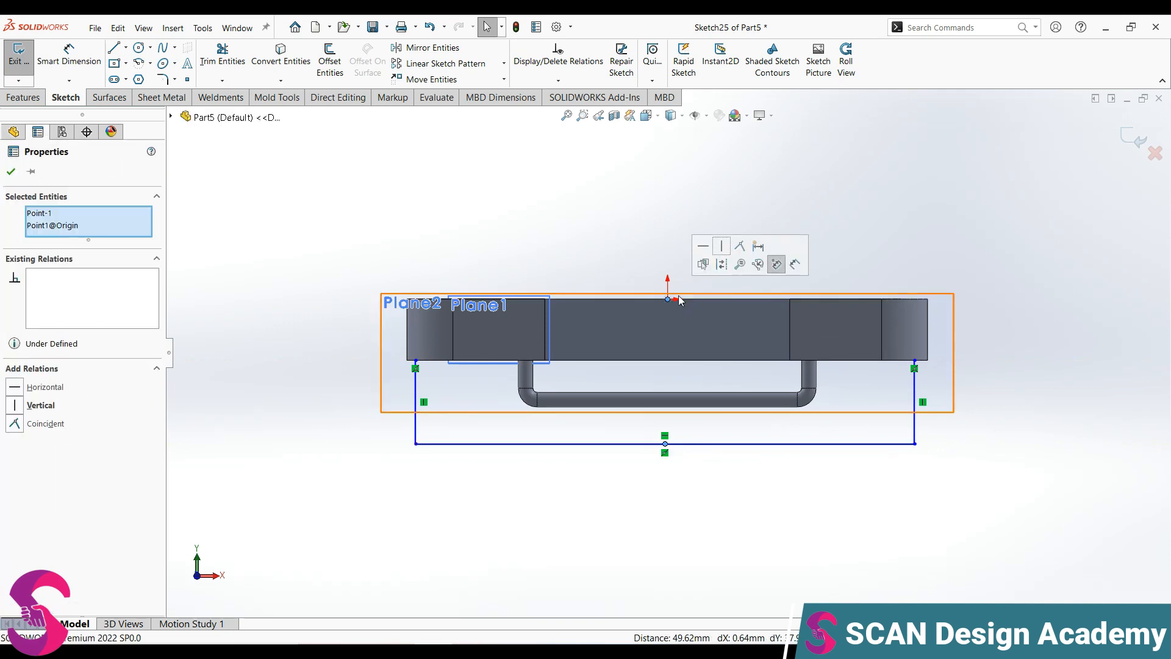
{"action": "left_click", "coordinate": [722, 246]}
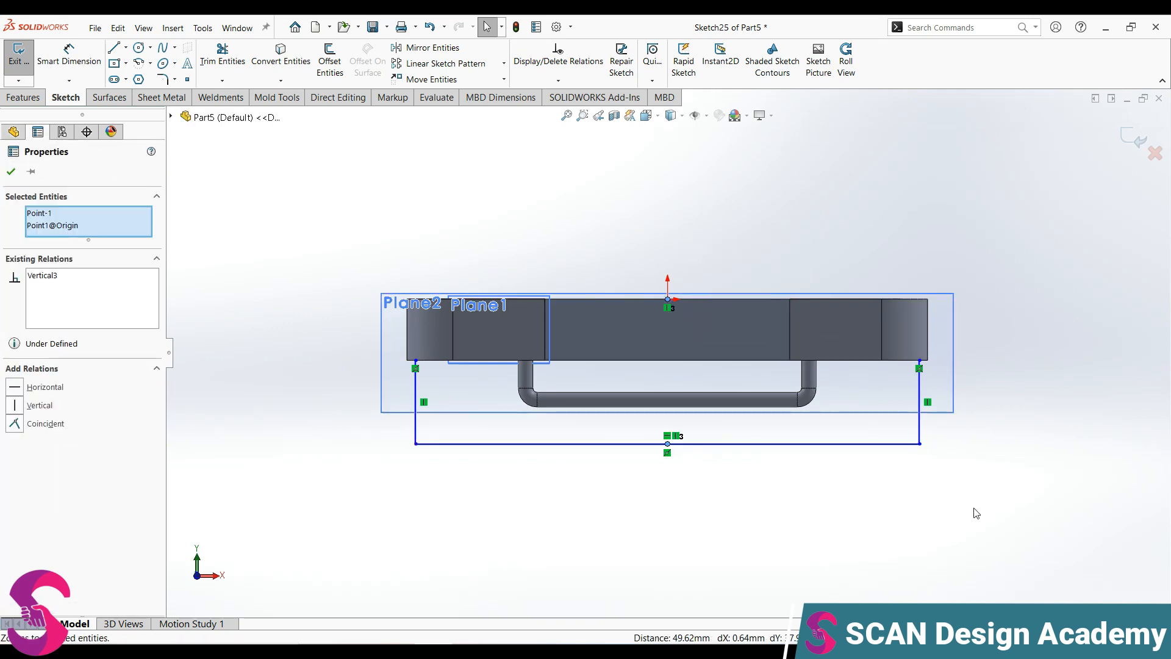
Step: Dimension the height of the wide U-shape's right vertical line at 12 mm
{"action": "key", "text": "d"}
{"action": "left_click", "coordinate": [920, 391]}
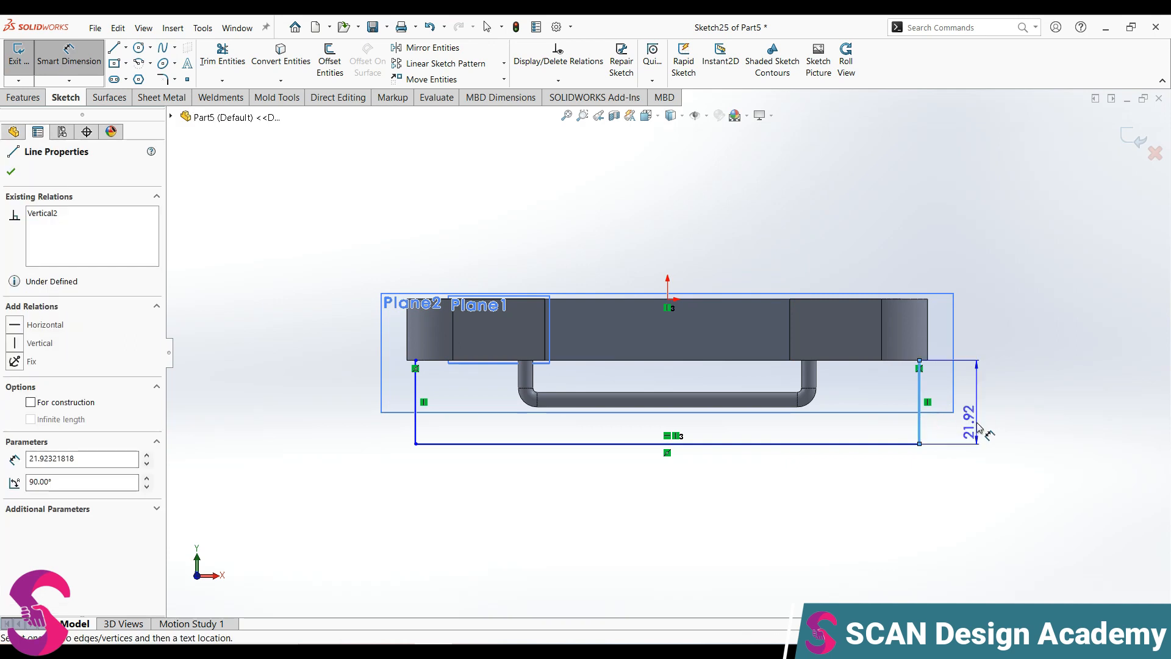
{"action": "left_click", "coordinate": [979, 428]}
{"action": "type", "text": "12"}
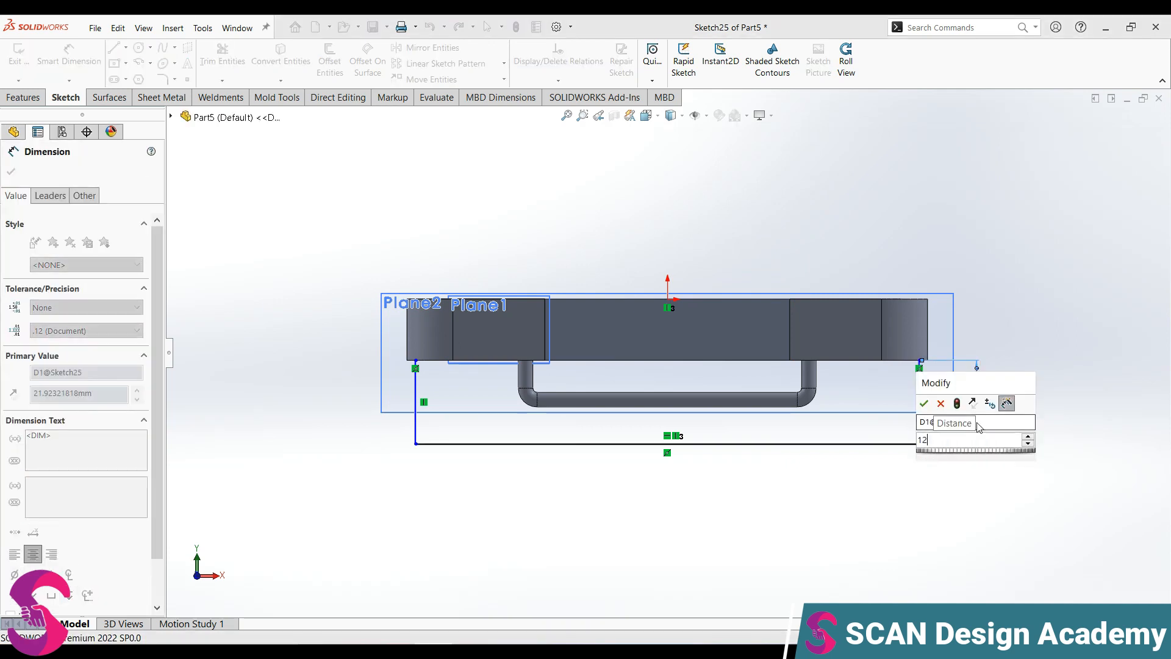
{"action": "key", "text": "Return"}
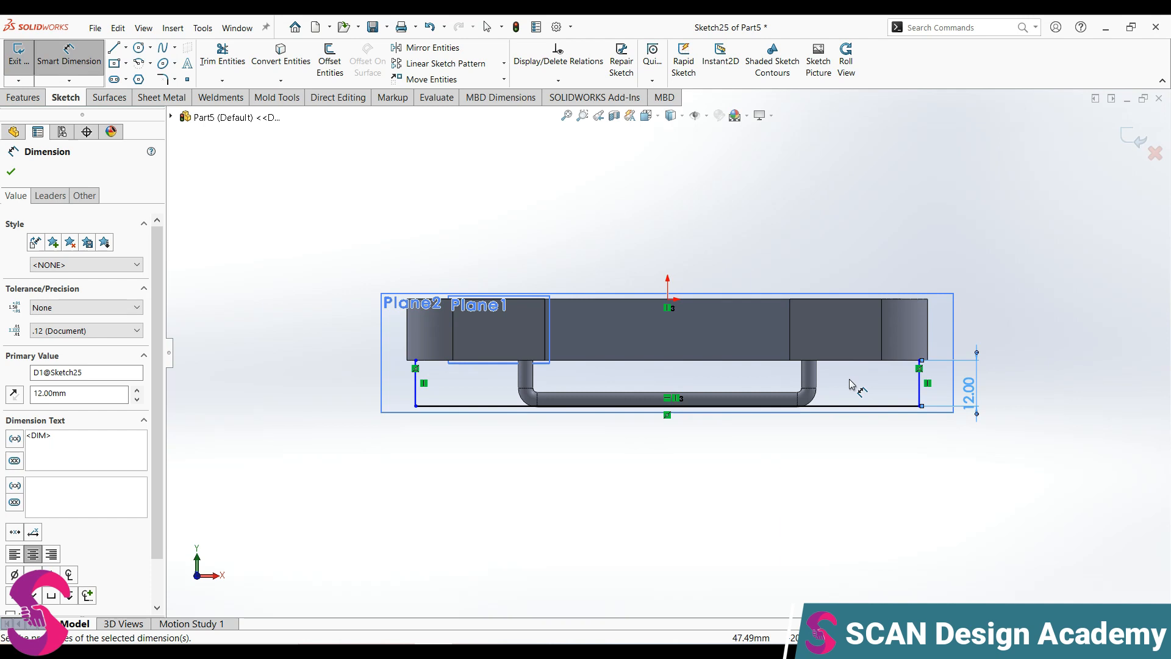
Step: Set the height dimension of the wide U-shape to 9 mm
{"action": "scroll", "coordinate": [783, 403], "scroll_direction": "down", "scroll_amount": 4}
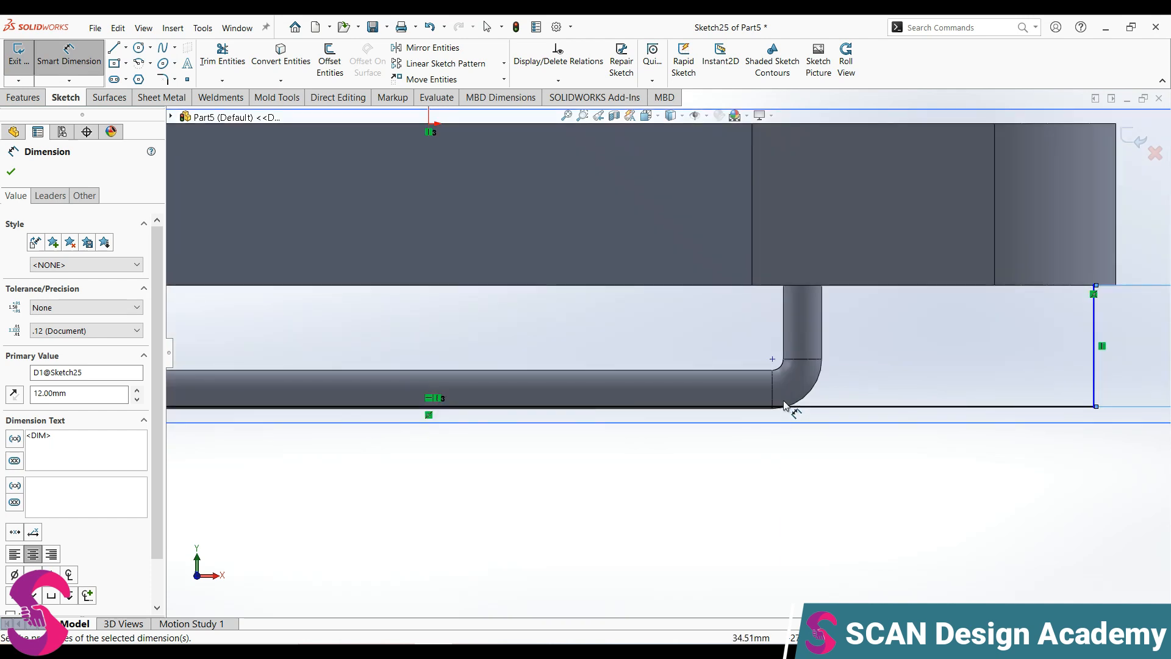
{"action": "scroll", "coordinate": [885, 369], "scroll_direction": "up", "scroll_amount": 2}
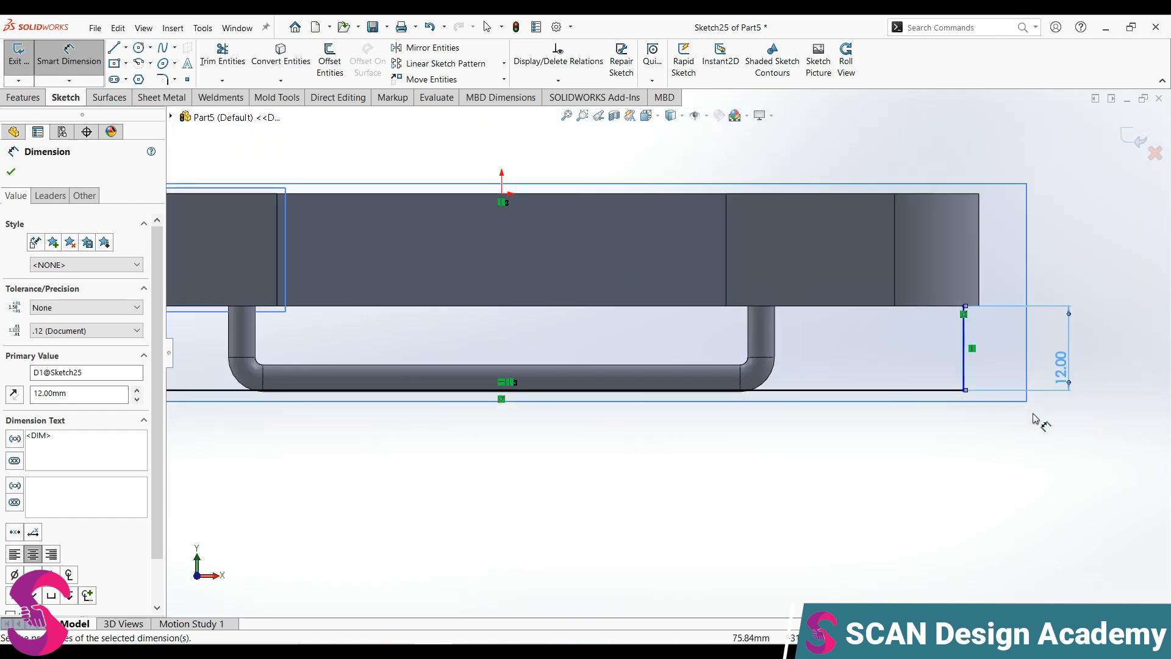
{"action": "double_click", "coordinate": [1064, 372]}
{"action": "type", "text": "9"}
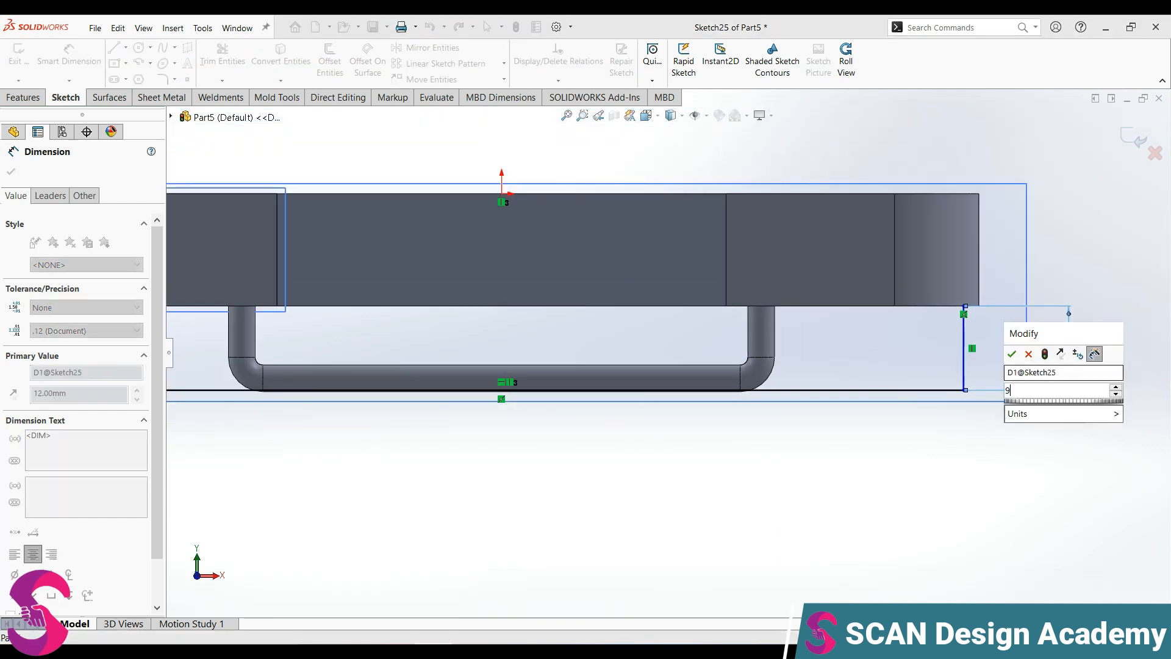
{"action": "key", "text": "Return"}
{"action": "scroll", "coordinate": [665, 341], "scroll_direction": "up", "scroll_amount": 2}
{"action": "scroll", "coordinate": [595, 366], "scroll_direction": "down", "scroll_amount": 1}
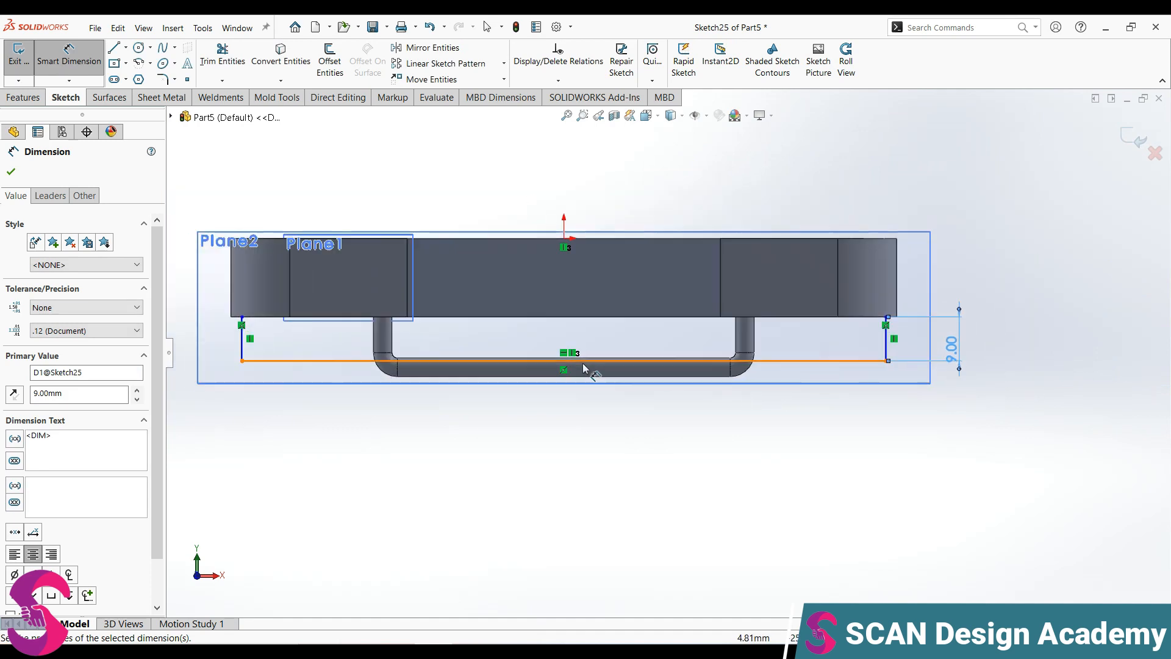
Step: Fillet both lower corners of the wide U-shape with a 3 mm radius, accepting the deletion of the conflicting relation
{"action": "left_click", "coordinate": [163, 79]}
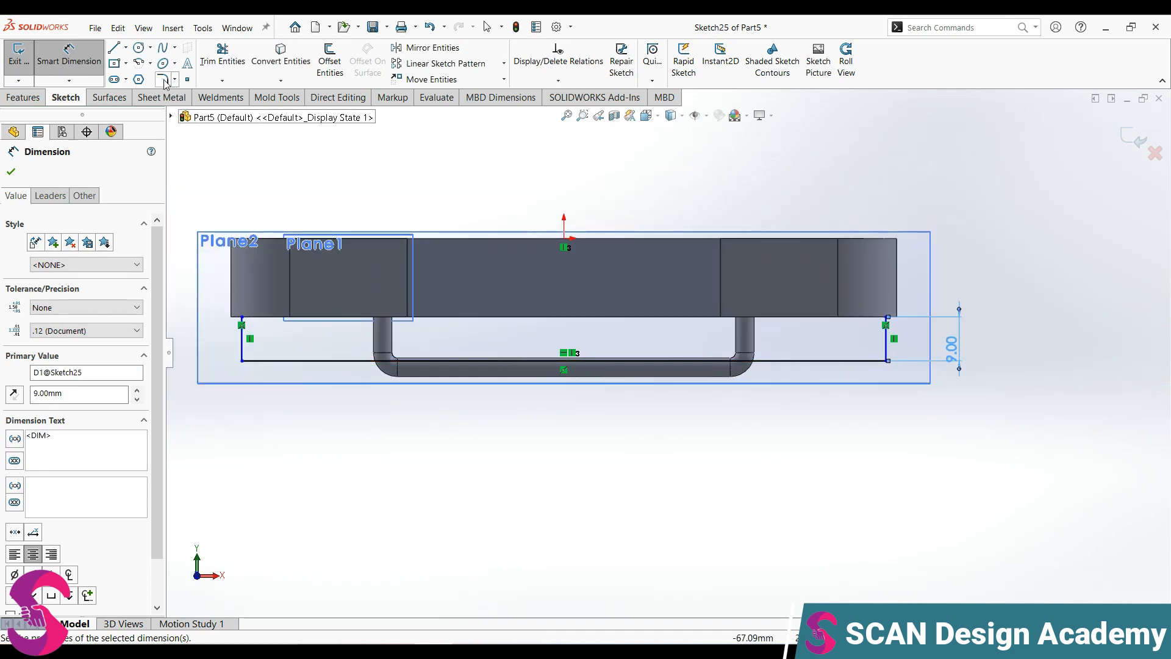
{"action": "type", "text": "3.00mm"}
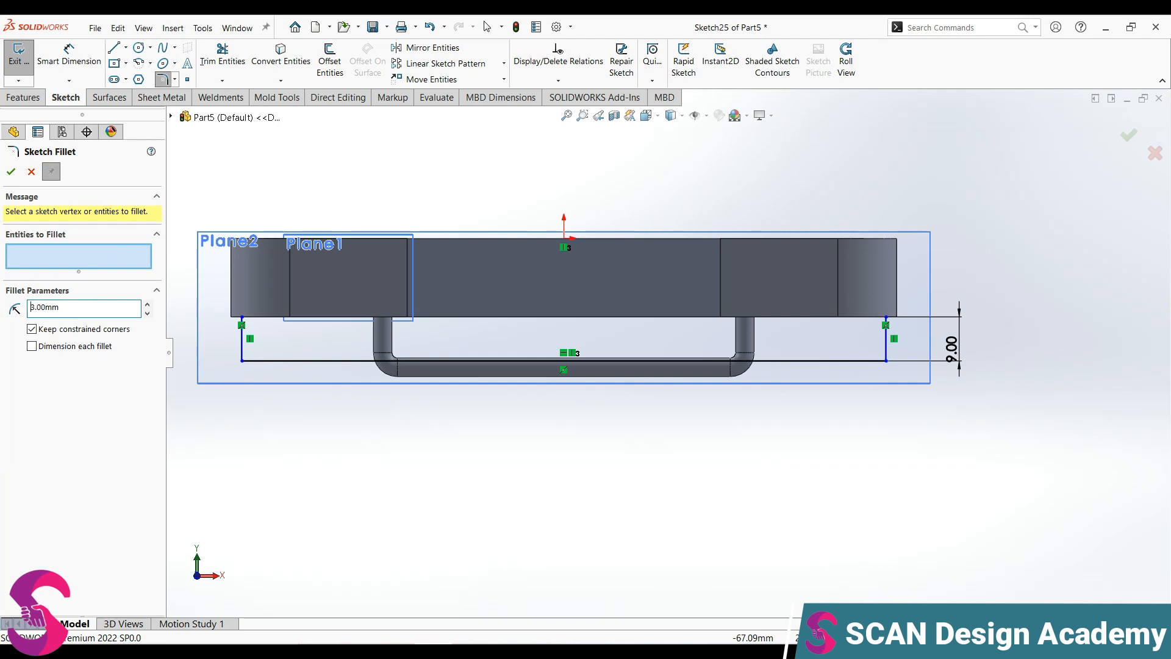
{"action": "left_click", "coordinate": [242, 361]}
{"action": "left_click", "coordinate": [622, 351]}
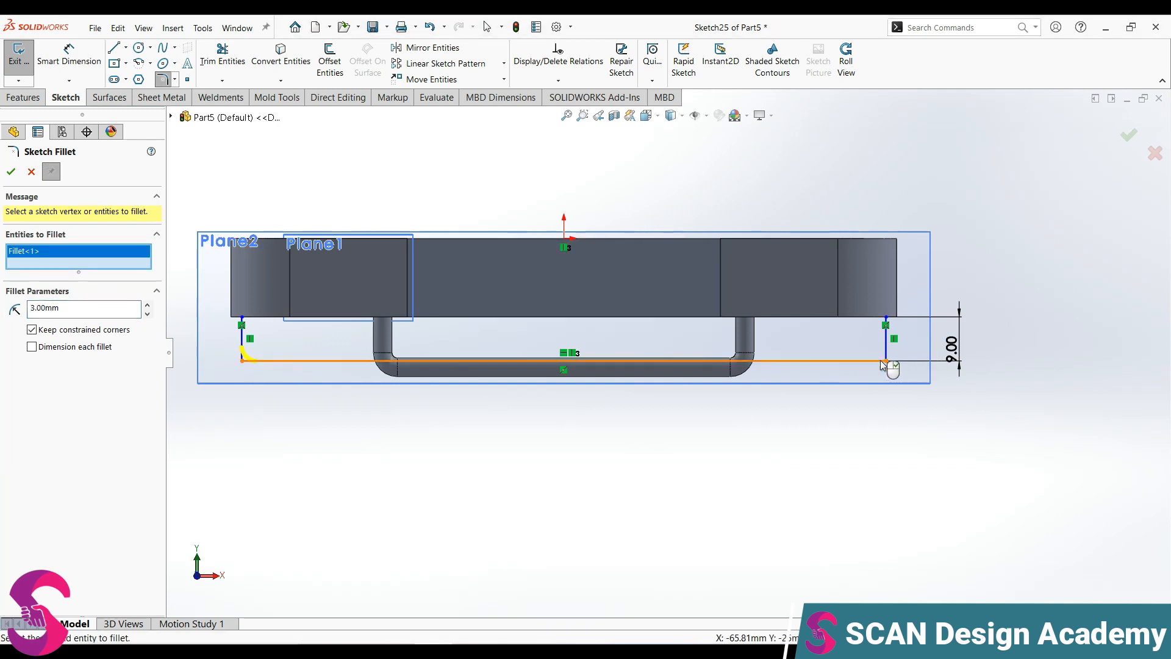
{"action": "left_click", "coordinate": [886, 361]}
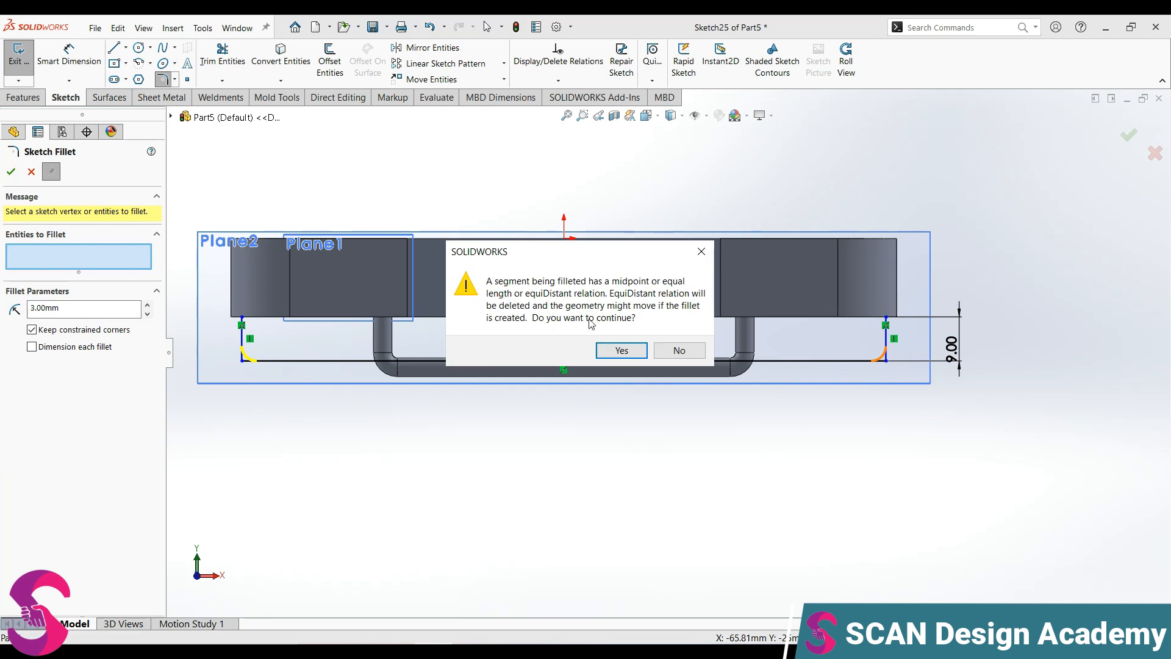
{"action": "left_click", "coordinate": [622, 351]}
{"action": "left_click", "coordinate": [31, 173]}
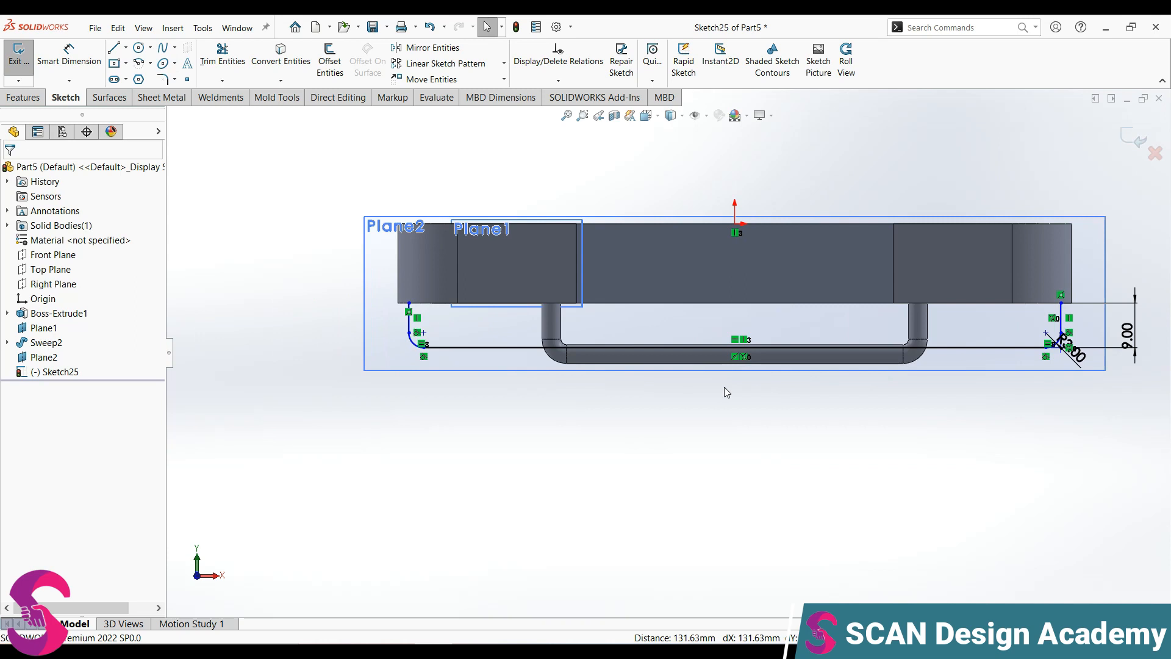
{"action": "right_click_drag", "start_coordinate": [755, 483], "coordinate": [752, 353]}
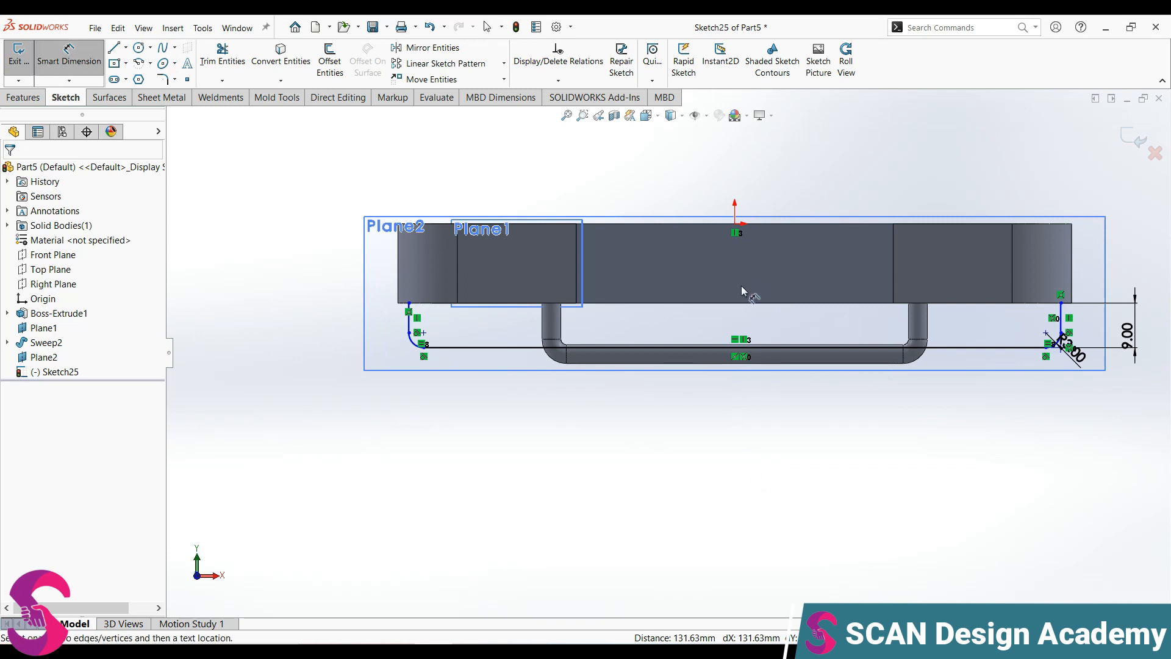
{"action": "left_click", "coordinate": [1062, 320]}
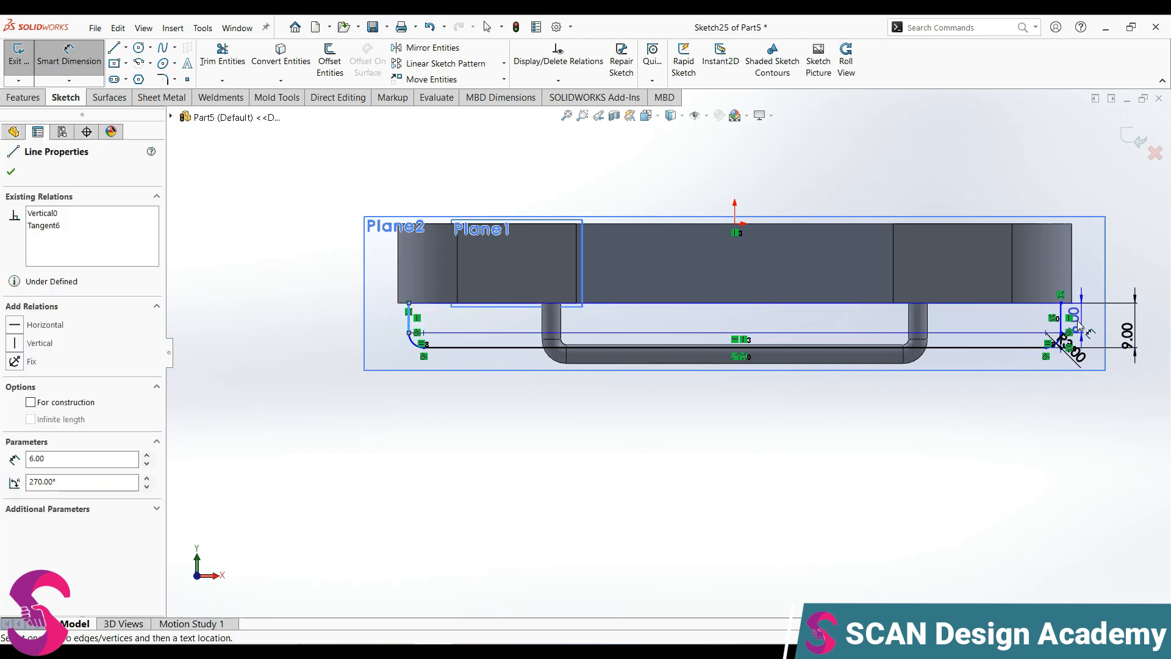
{"action": "left_click", "coordinate": [1066, 329]}
{"action": "key", "text": "Escape"}
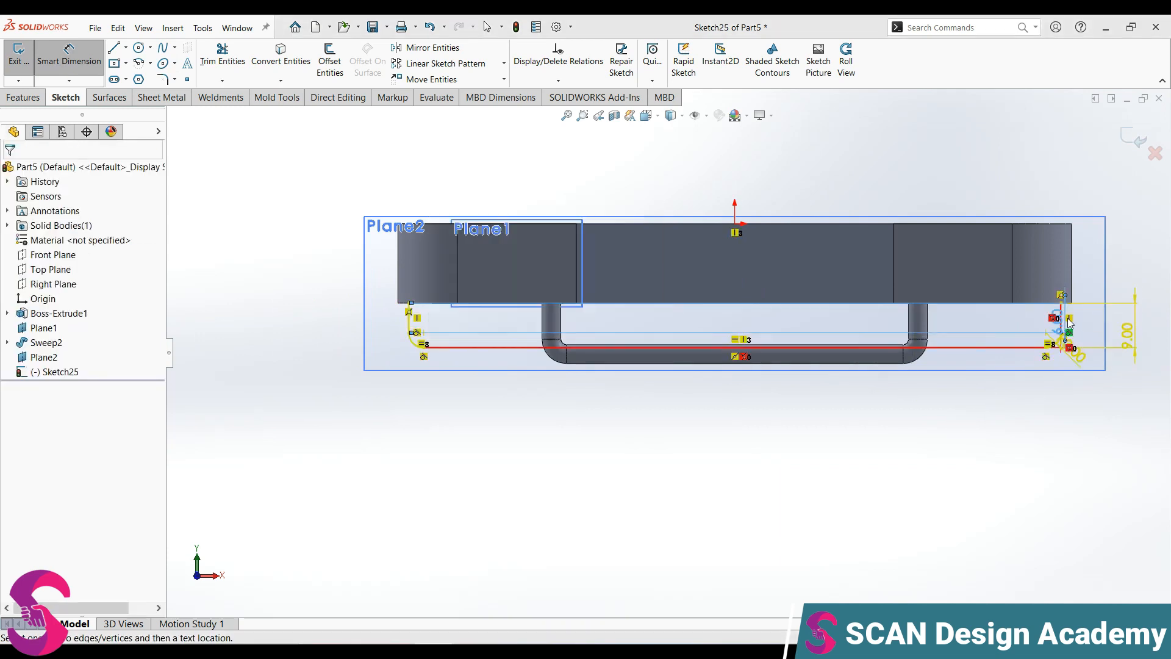
Step: Dimension the horizontal distance between the wide U-shape's two vertical lines at 129.4 mm
{"action": "left_click", "coordinate": [416, 310]}
{"action": "left_click", "coordinate": [410, 320]}
{"action": "left_click", "coordinate": [754, 422]}
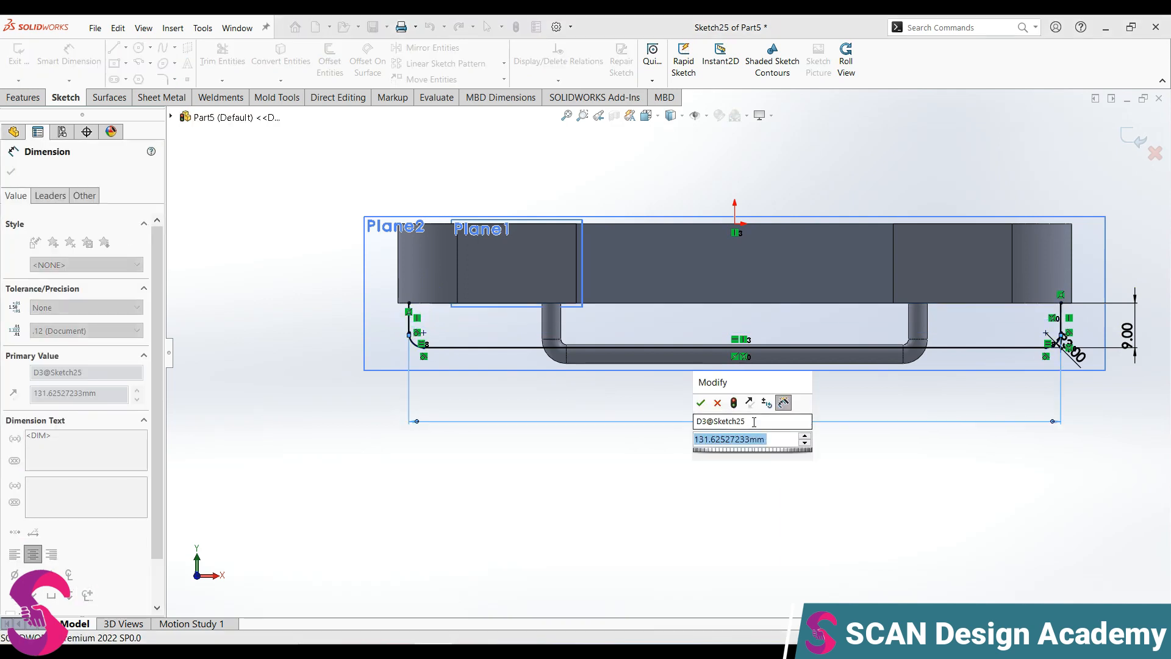
{"action": "type", "text": "129."}
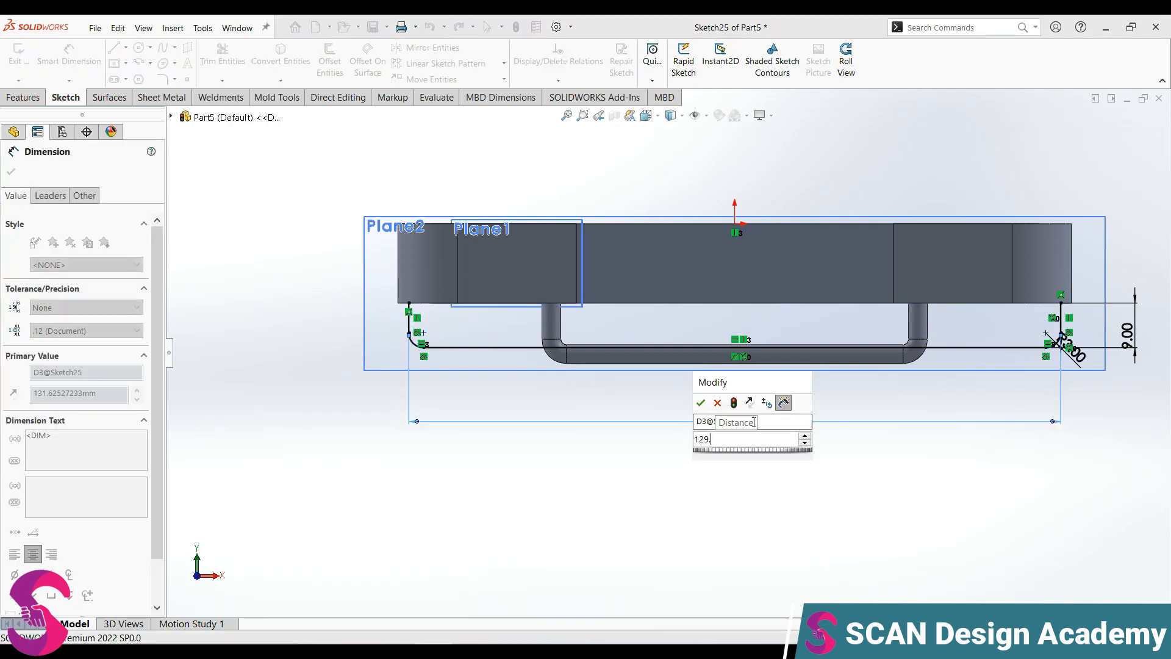
{"action": "type", "text": "4"}
{"action": "key", "text": "Return"}
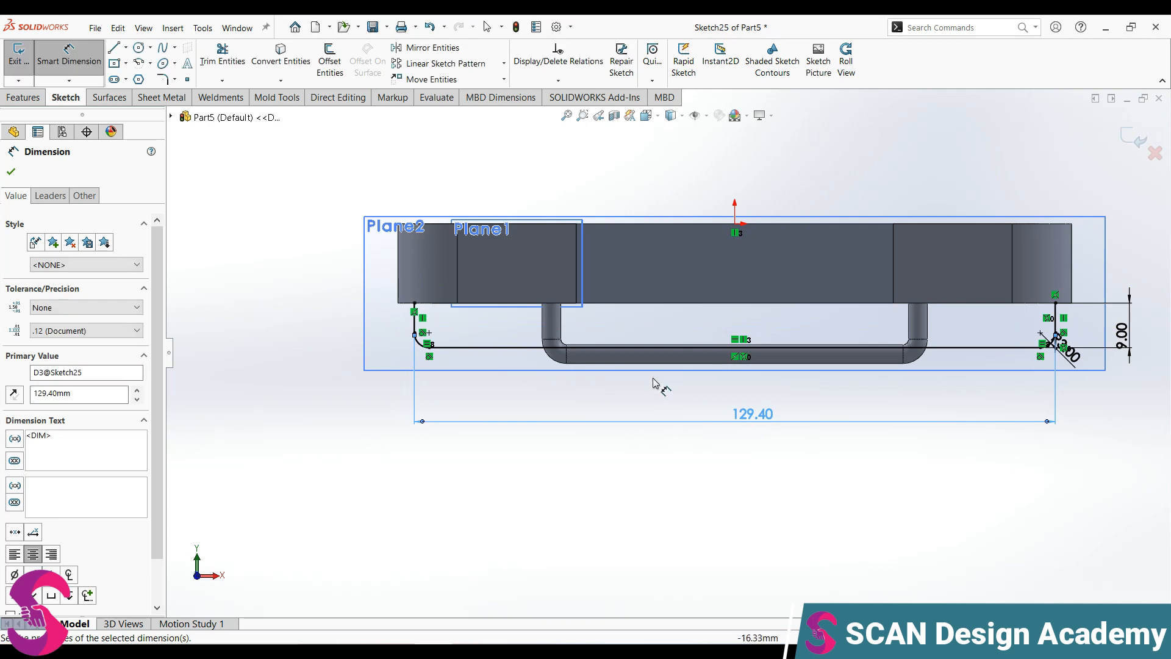
Step: Finish the sketch and sweep a circular profile of 3.8 mm diameter along the wide U-shaped path
{"action": "scroll", "coordinate": [662, 360], "scroll_direction": "up", "scroll_amount": 1}
{"action": "left_click", "coordinate": [18, 55]}
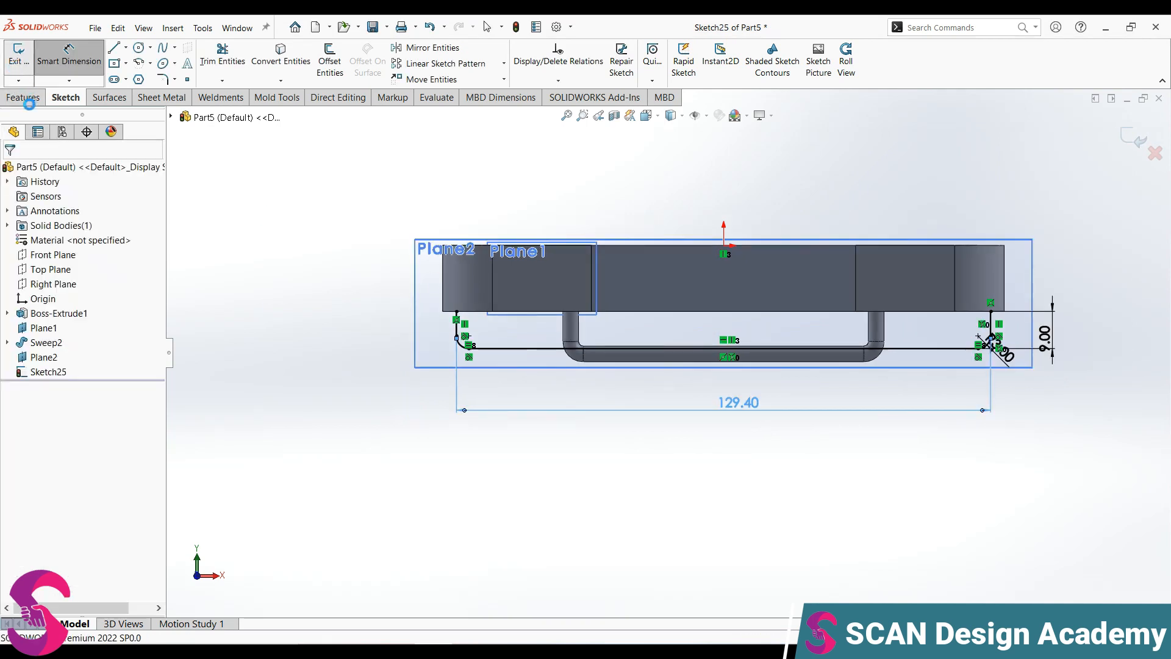
{"action": "left_click", "coordinate": [131, 47]}
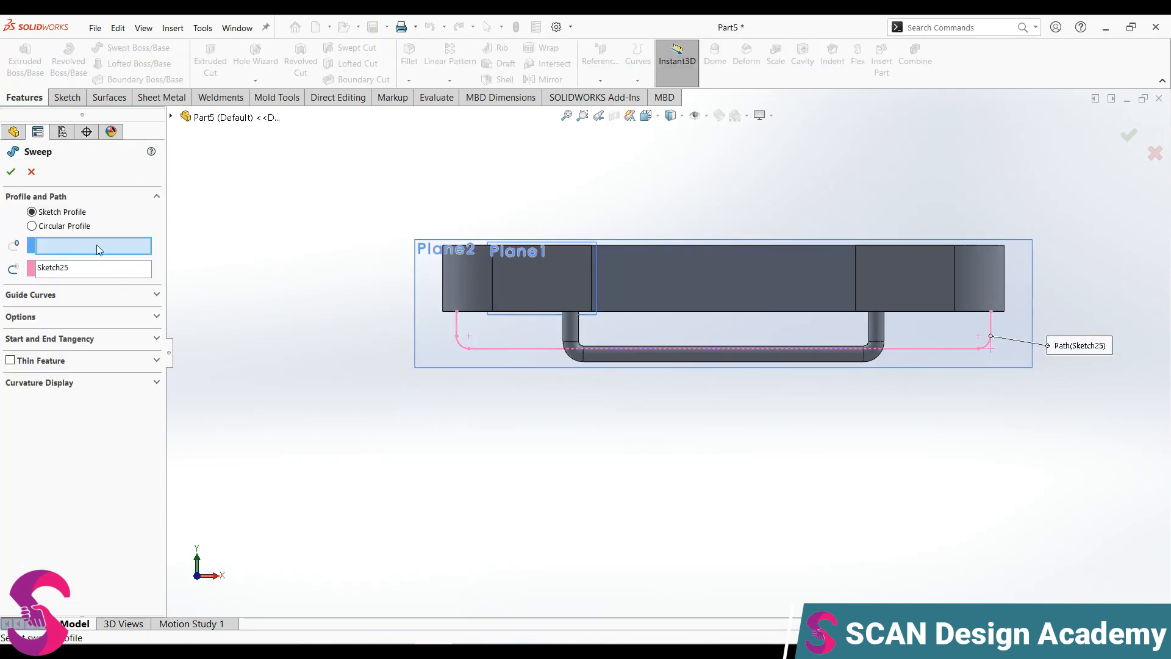
{"action": "left_click", "coordinate": [49, 227]}
{"action": "double_click", "coordinate": [58, 268]}
{"action": "type", "text": "3.8"}
{"action": "key", "text": "Return"}
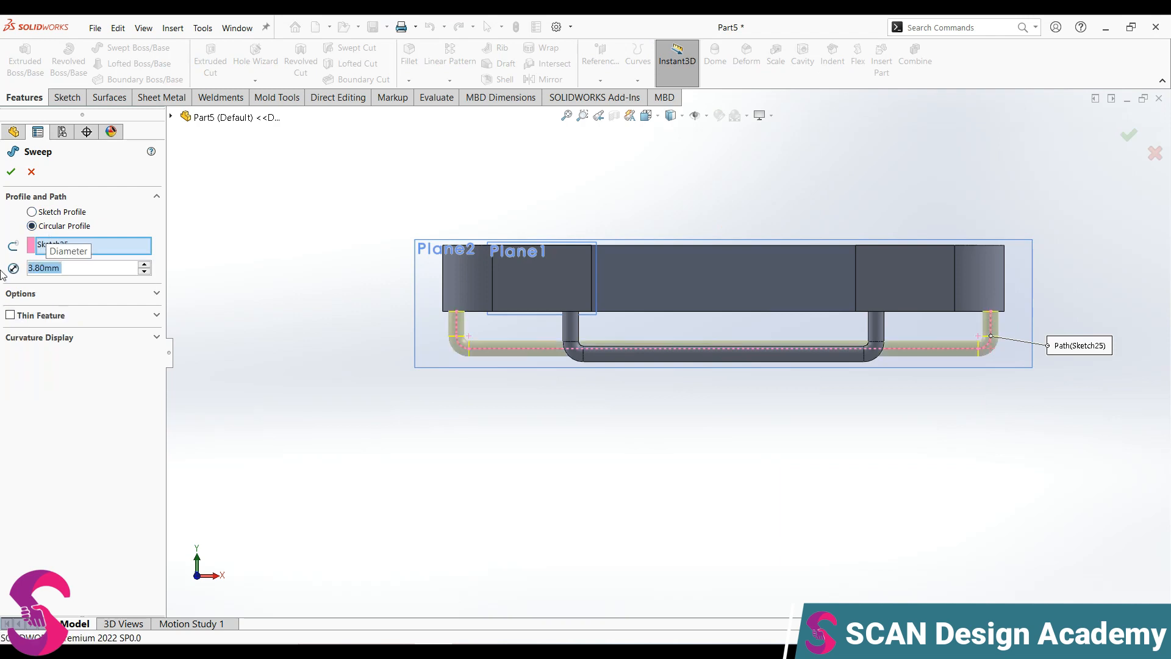
{"action": "left_click", "coordinate": [11, 171]}
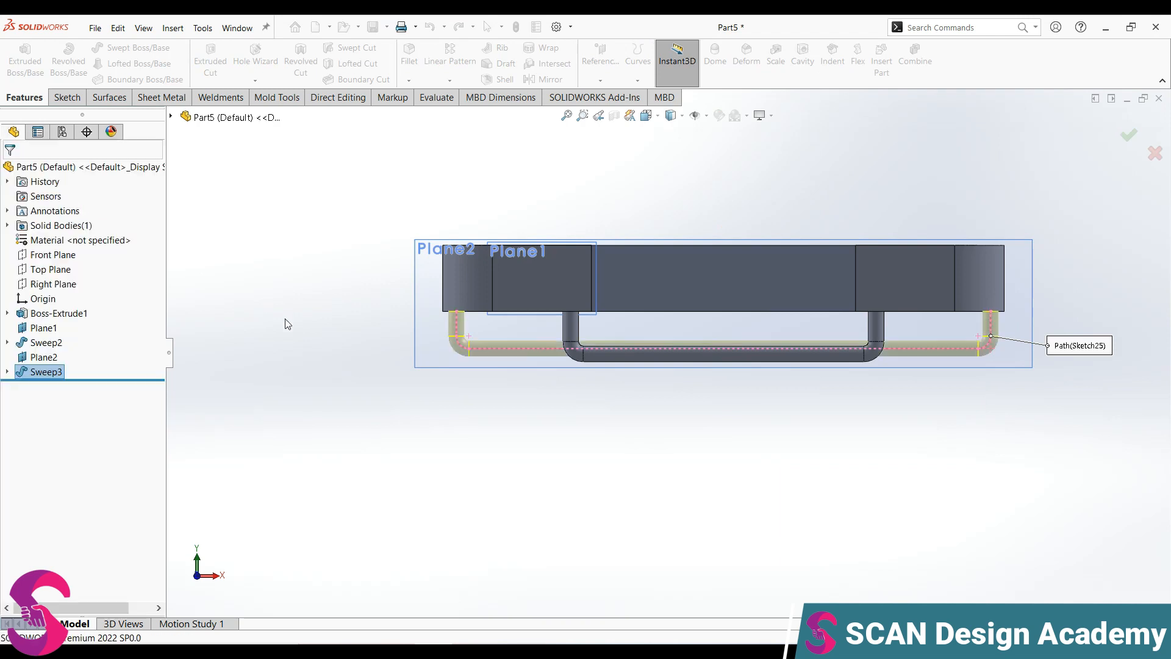
Step: Set the height dimension in the first, narrower bar's path sketch to 9 mm and rebuild the part
{"action": "left_click", "coordinate": [7, 342]}
{"action": "left_click", "coordinate": [58, 357]}
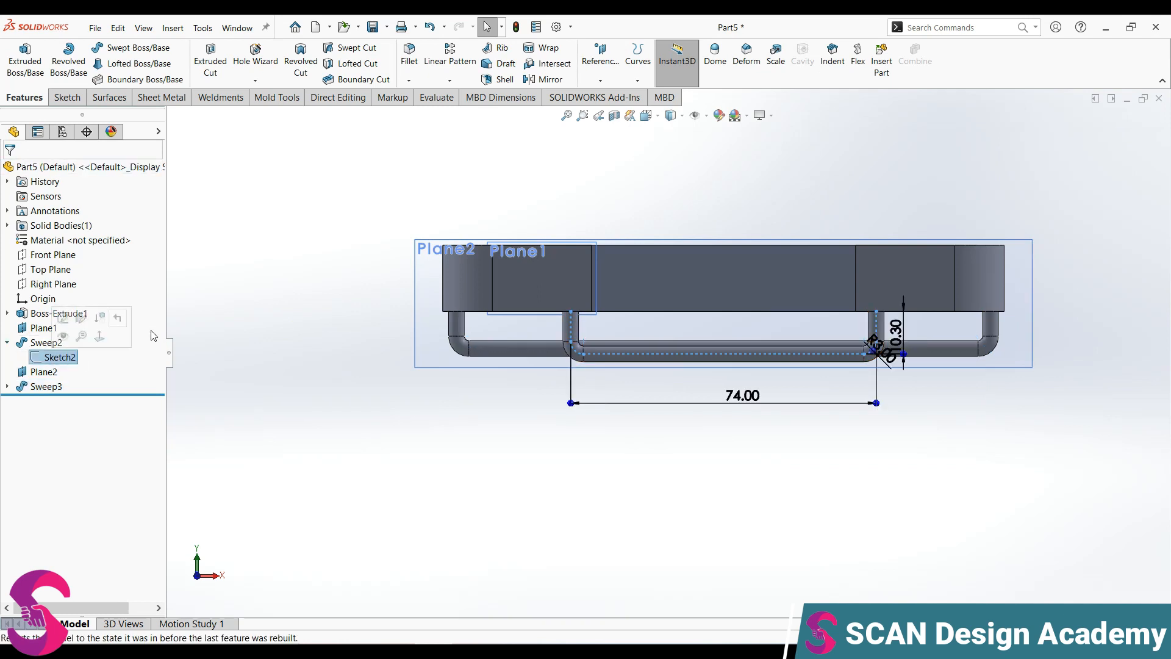
{"action": "double_click", "coordinate": [894, 336]}
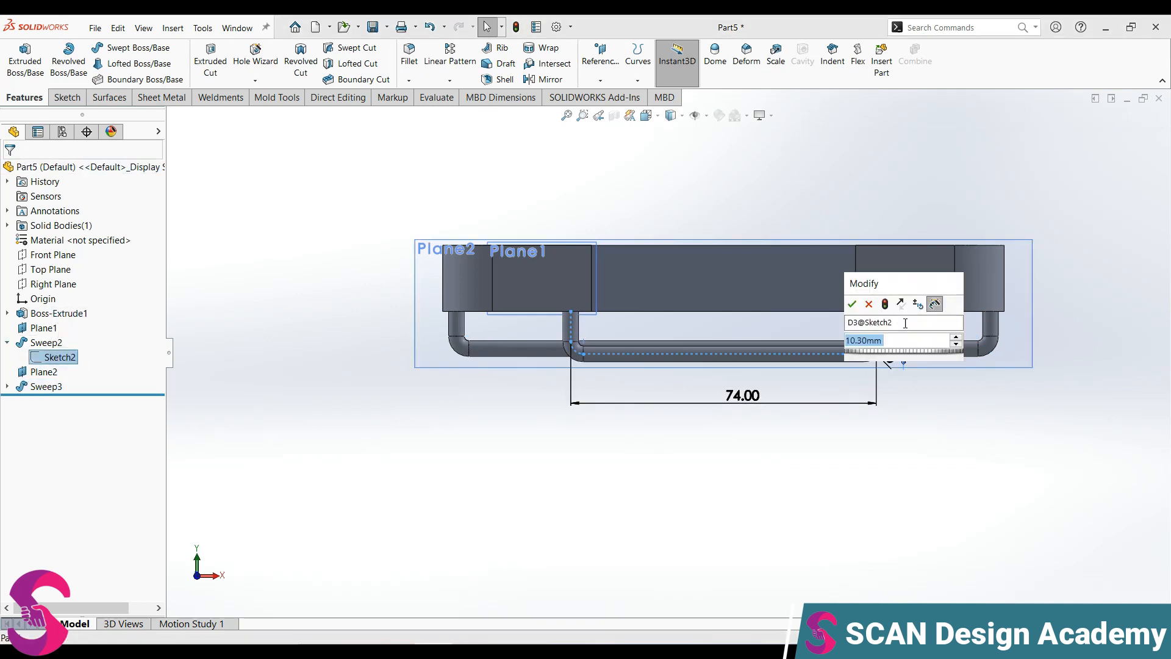
{"action": "type", "text": "9"}
{"action": "key", "text": "Return"}
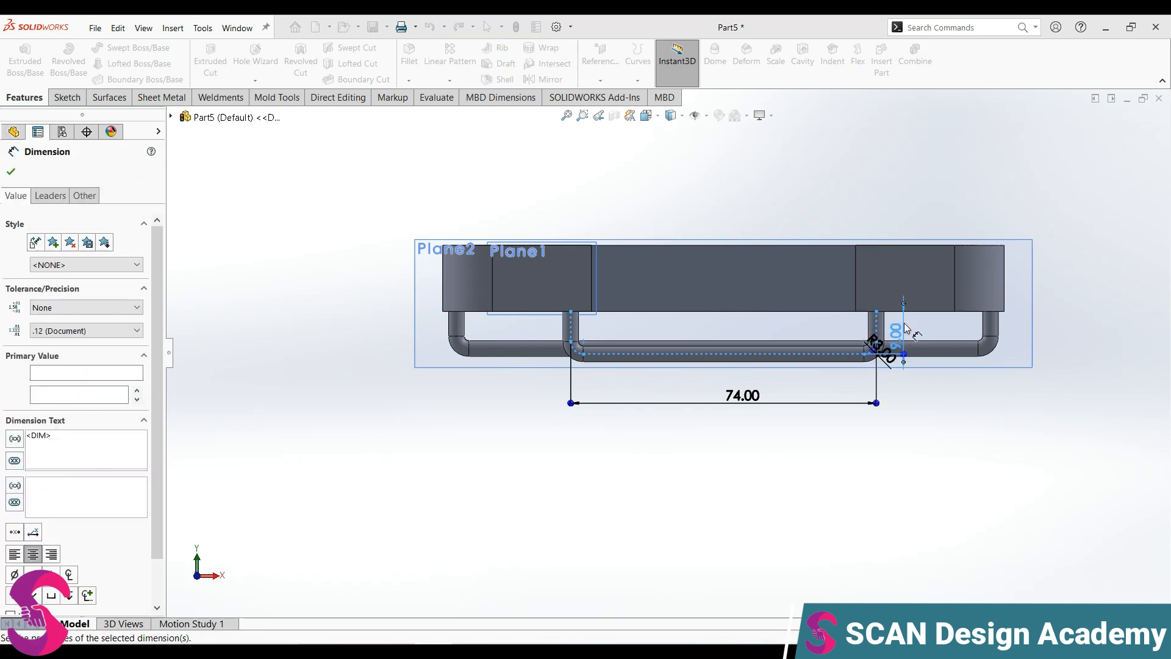
{"action": "left_click", "coordinate": [936, 421]}
{"action": "left_click", "coordinate": [524, 28]}
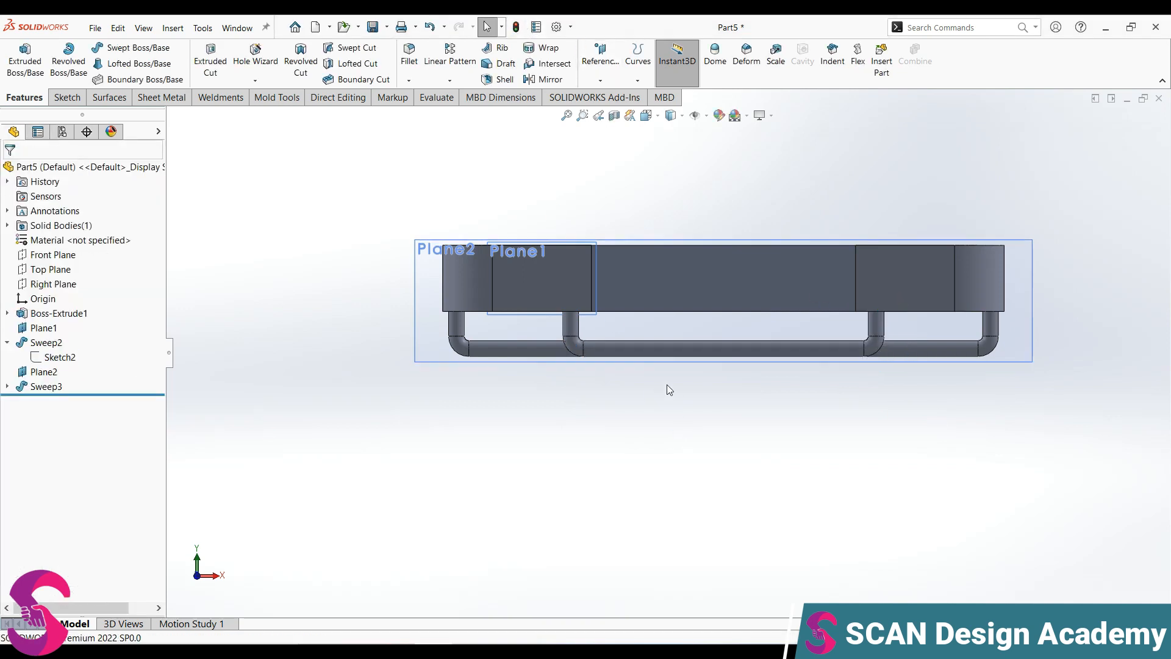
Step: Set up a linear pattern of the wide swept bar along the frame's straight side edge with 4 instances spaced 16 mm
{"action": "scroll", "coordinate": [668, 379], "scroll_direction": "up", "scroll_amount": 1}
{"action": "scroll", "coordinate": [667, 377], "scroll_direction": "down", "scroll_amount": 2}
{"action": "middle_click_drag", "start_coordinate": [664, 373], "coordinate": [692, 442]}
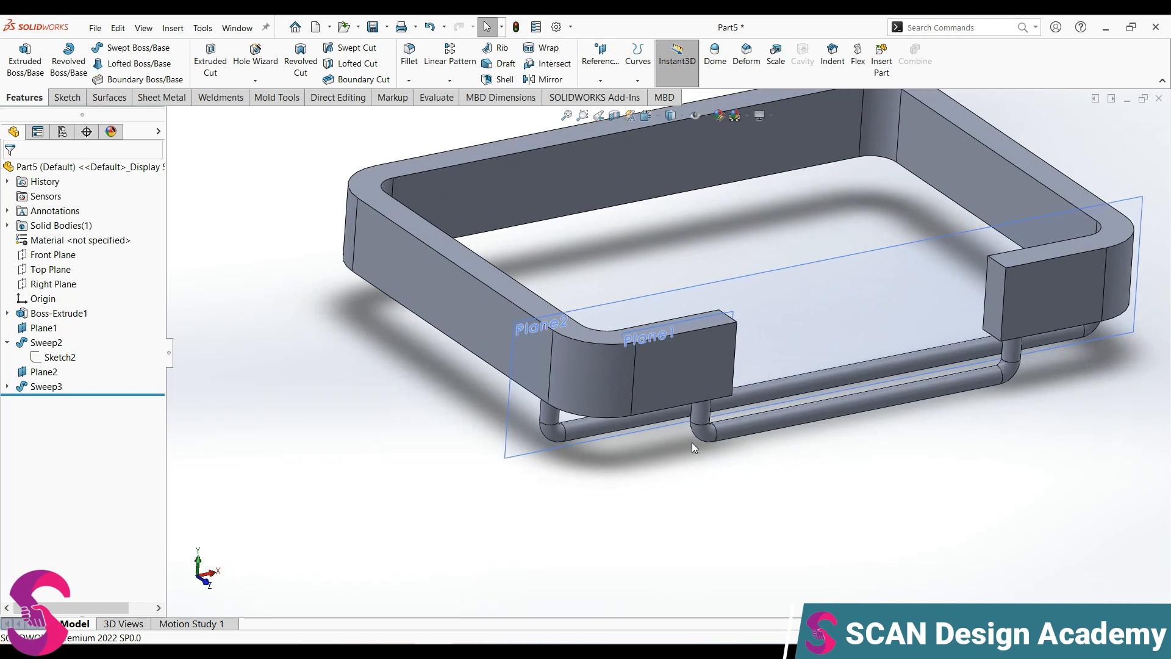
{"action": "scroll", "coordinate": [692, 441], "scroll_direction": "up", "scroll_amount": 3}
{"action": "left_click", "coordinate": [452, 69]}
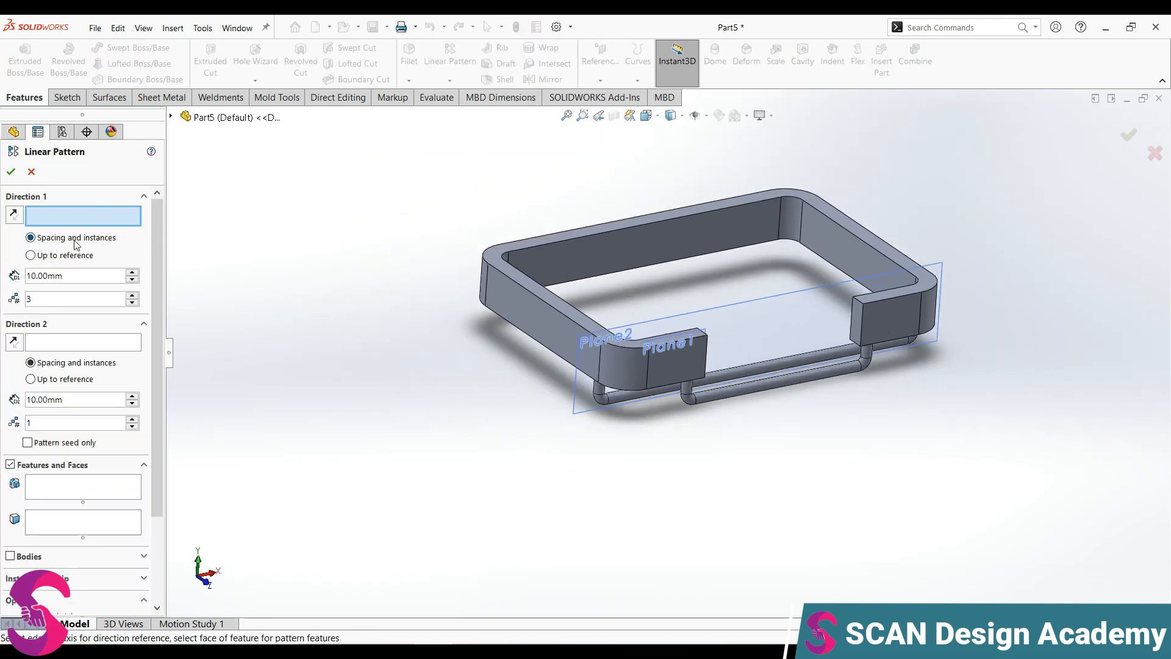
{"action": "left_click", "coordinate": [516, 279]}
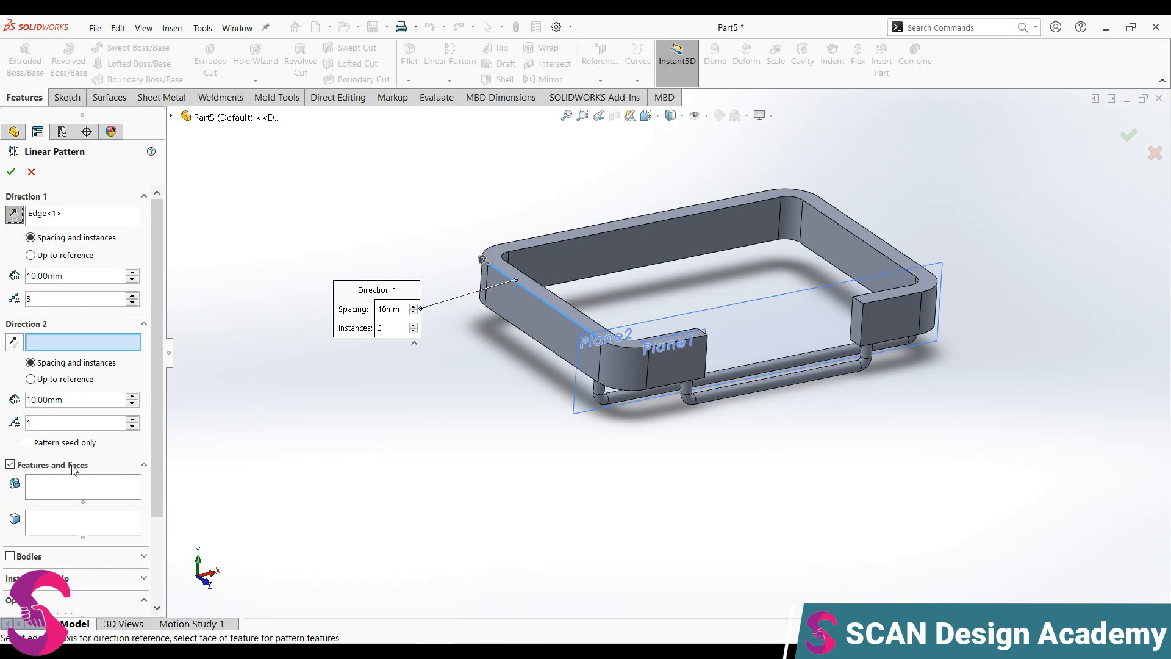
{"action": "left_click", "coordinate": [68, 492]}
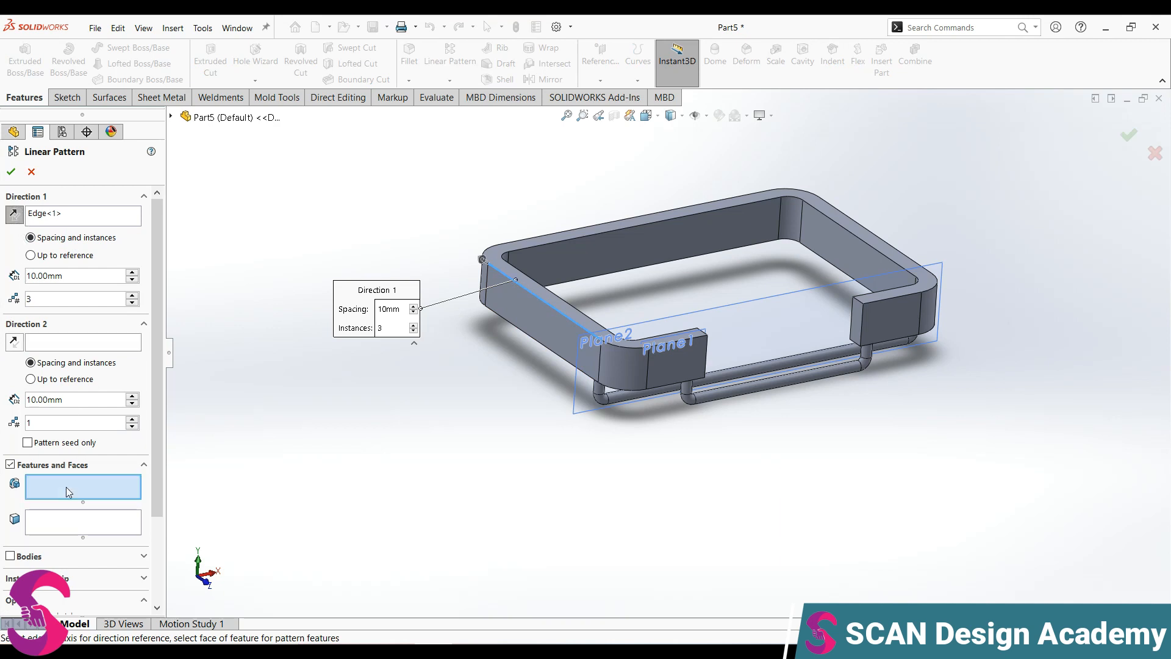
{"action": "left_click", "coordinate": [599, 399]}
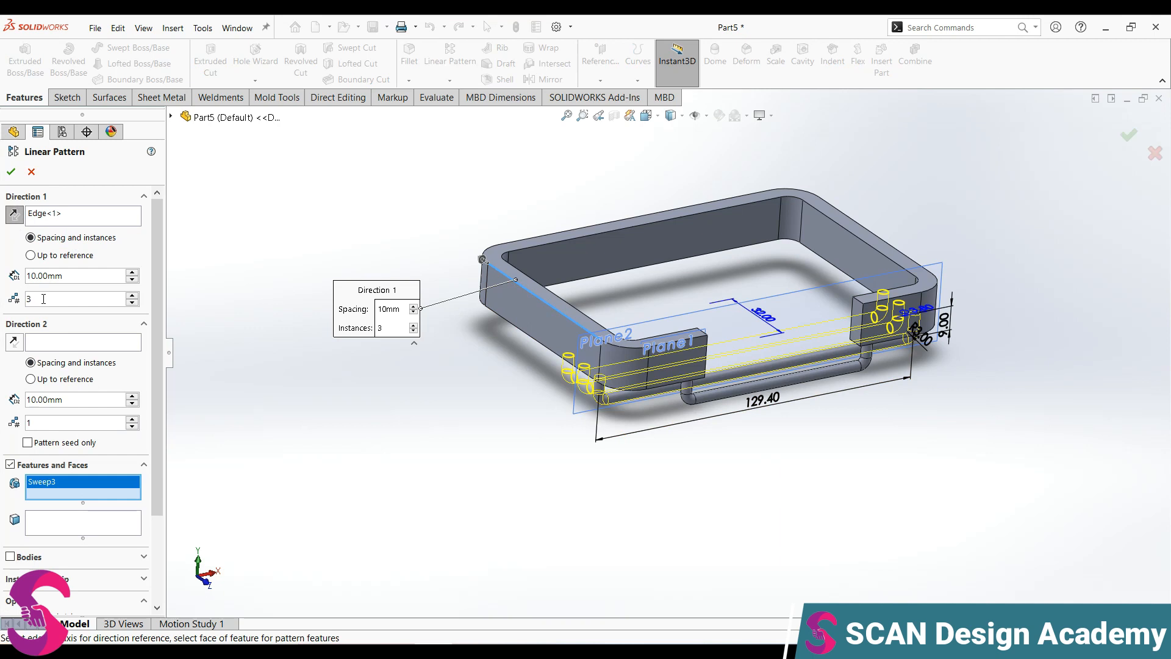
{"action": "type", "text": "4"}
{"action": "key", "text": "Return"}
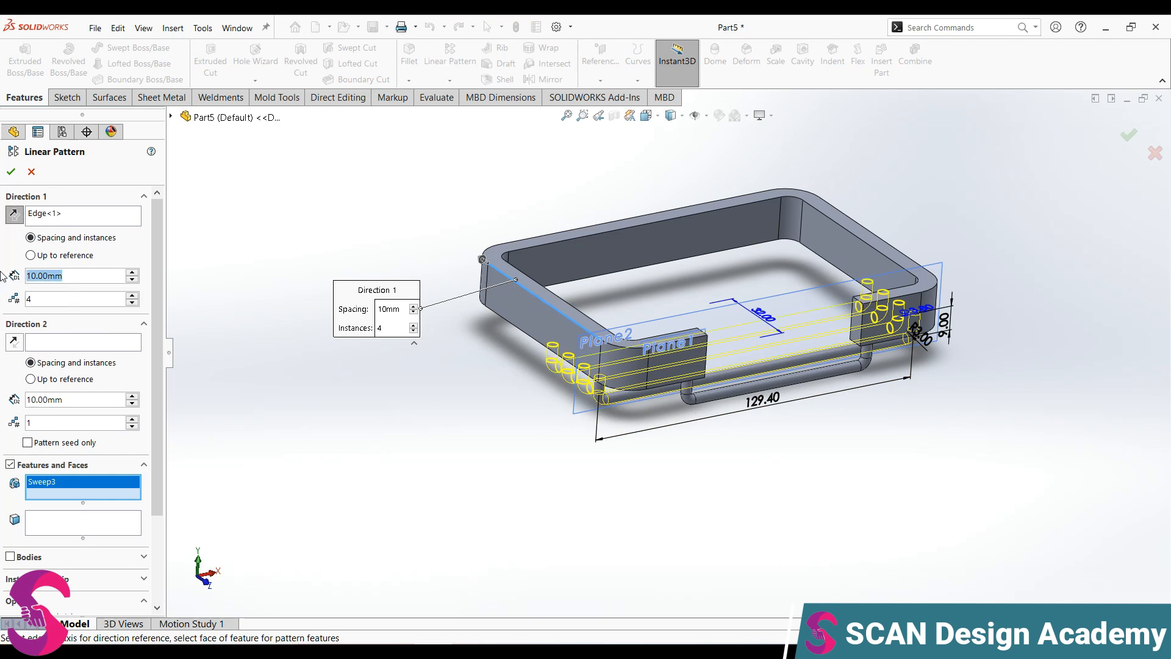
{"action": "type", "text": "16"}
{"action": "key", "text": "Return"}
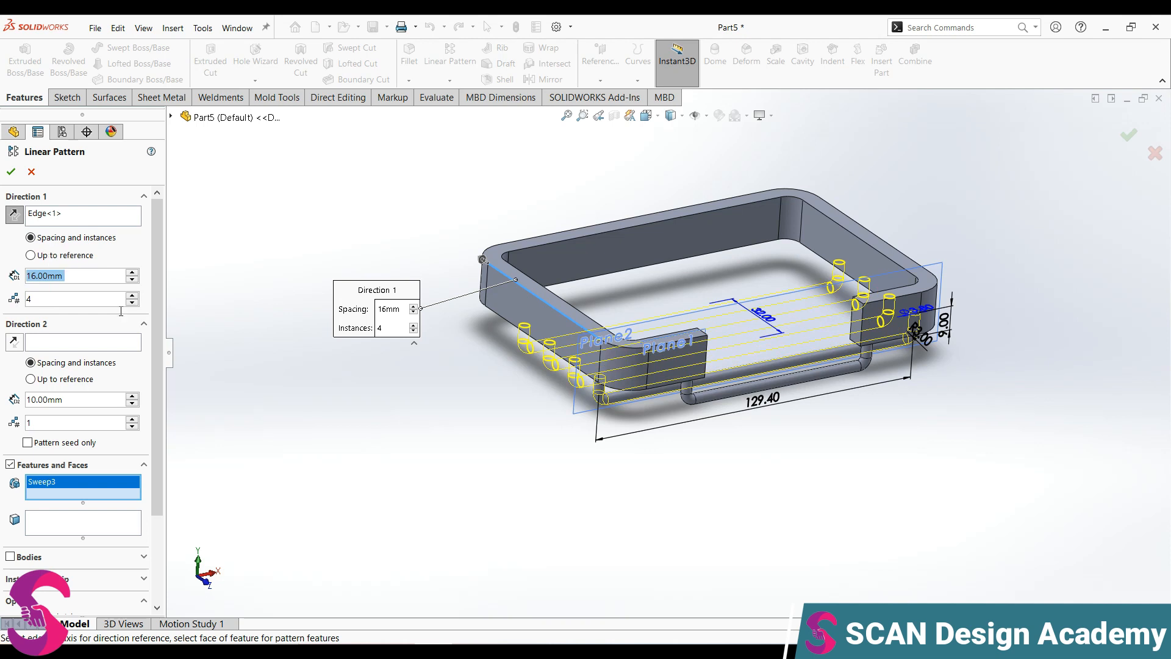
Step: Increase the bar pattern to 5 instances and create it
{"action": "scroll", "coordinate": [659, 373], "scroll_direction": "up", "scroll_amount": 2}
{"action": "middle_click_drag", "start_coordinate": [646, 375], "coordinate": [682, 446]}
{"action": "scroll", "coordinate": [692, 410], "scroll_direction": "down", "scroll_amount": 3}
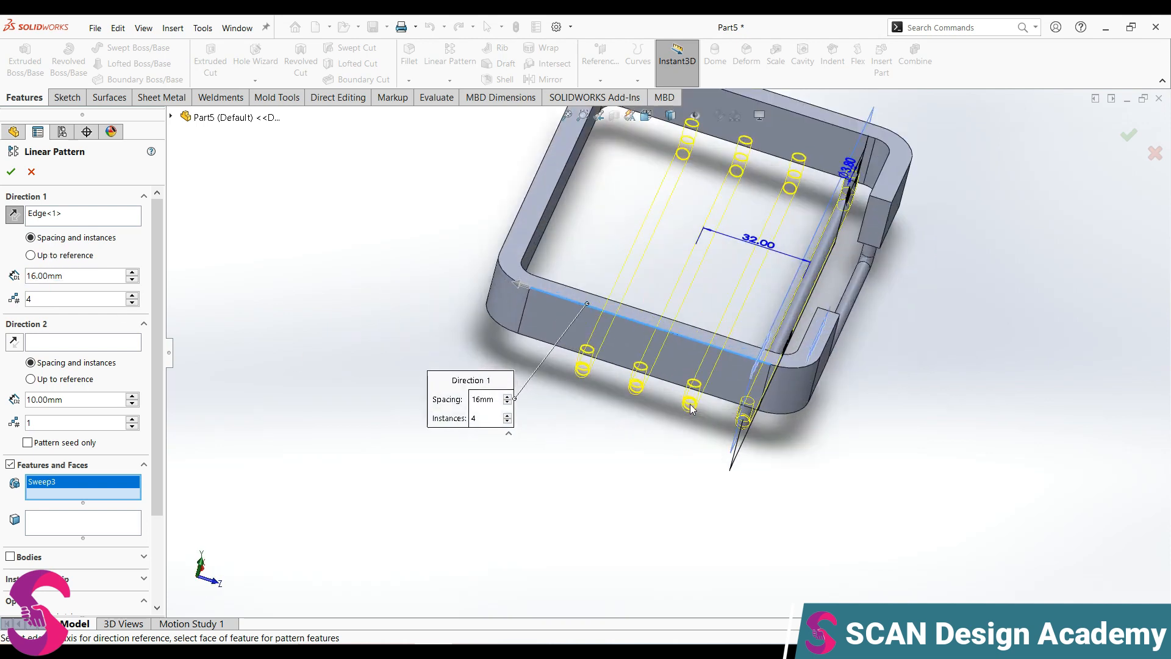
{"action": "left_click", "coordinate": [135, 295]}
{"action": "middle_click_drag", "start_coordinate": [672, 415], "coordinate": [658, 423]}
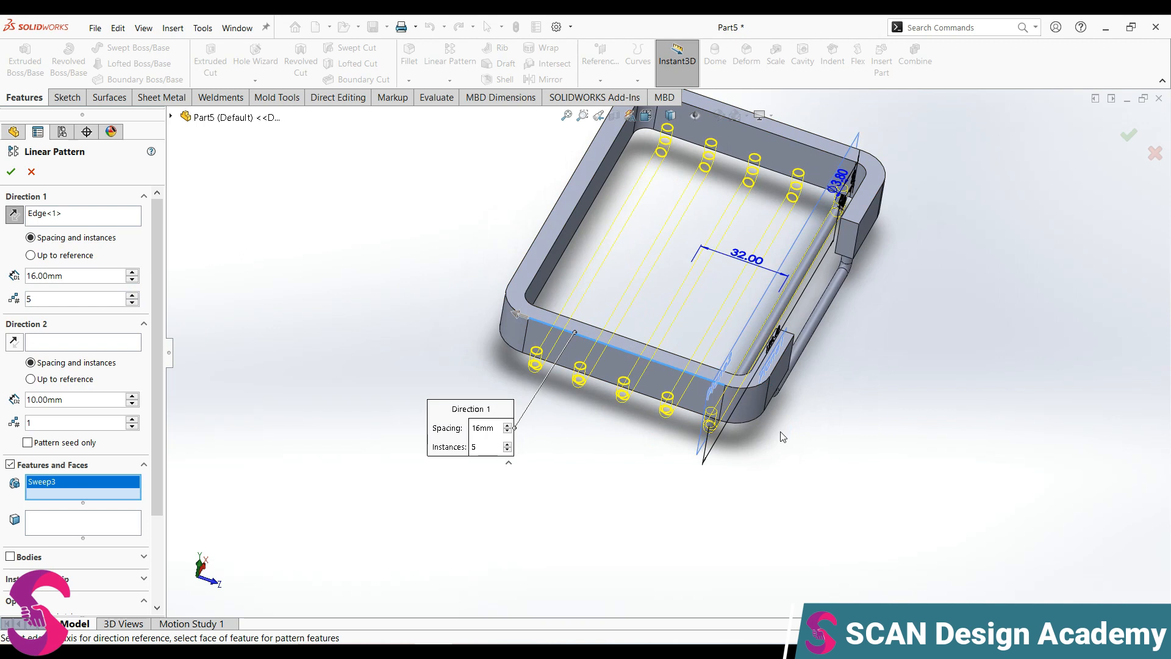
{"action": "left_click", "coordinate": [11, 172]}
Step: Hide the two offset reference planes, Plane2 and Plane1
{"action": "middle_click_drag", "start_coordinate": [500, 372], "coordinate": [476, 321]}
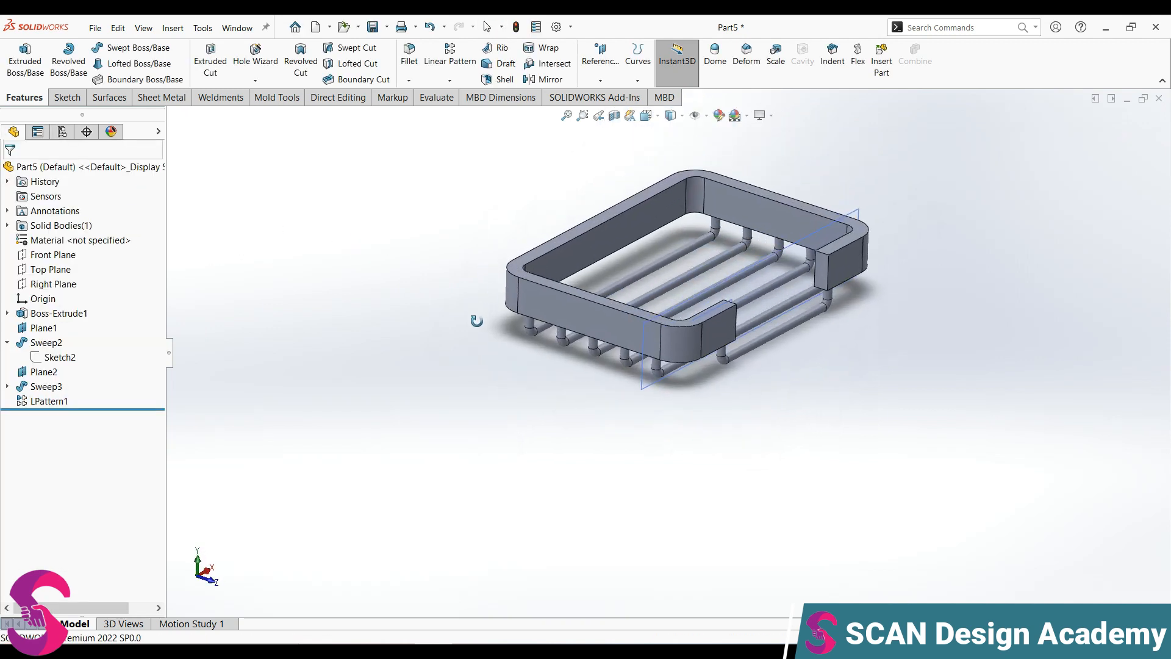
{"action": "right_click", "coordinate": [643, 388]}
{"action": "left_click", "coordinate": [697, 368]}
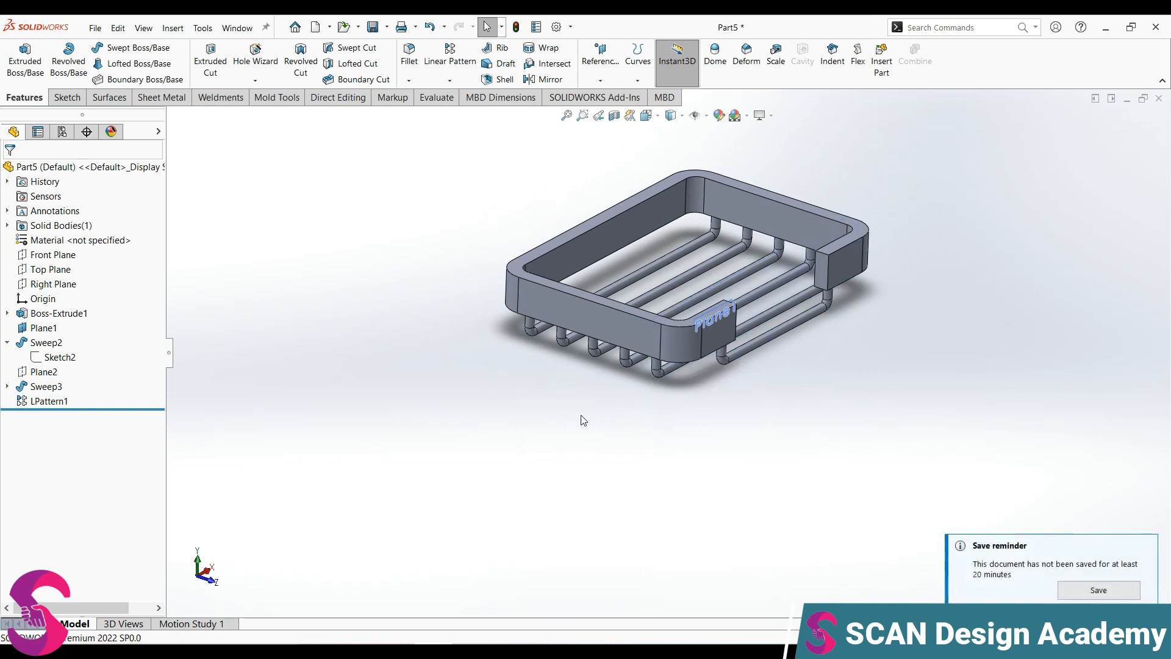
{"action": "right_click", "coordinate": [721, 314]}
{"action": "left_click", "coordinate": [768, 294]}
Step: Mirror the narrow swept bar about the Front Plane, using the full preview
{"action": "left_click", "coordinate": [54, 269]}
{"action": "left_click", "coordinate": [54, 255]}
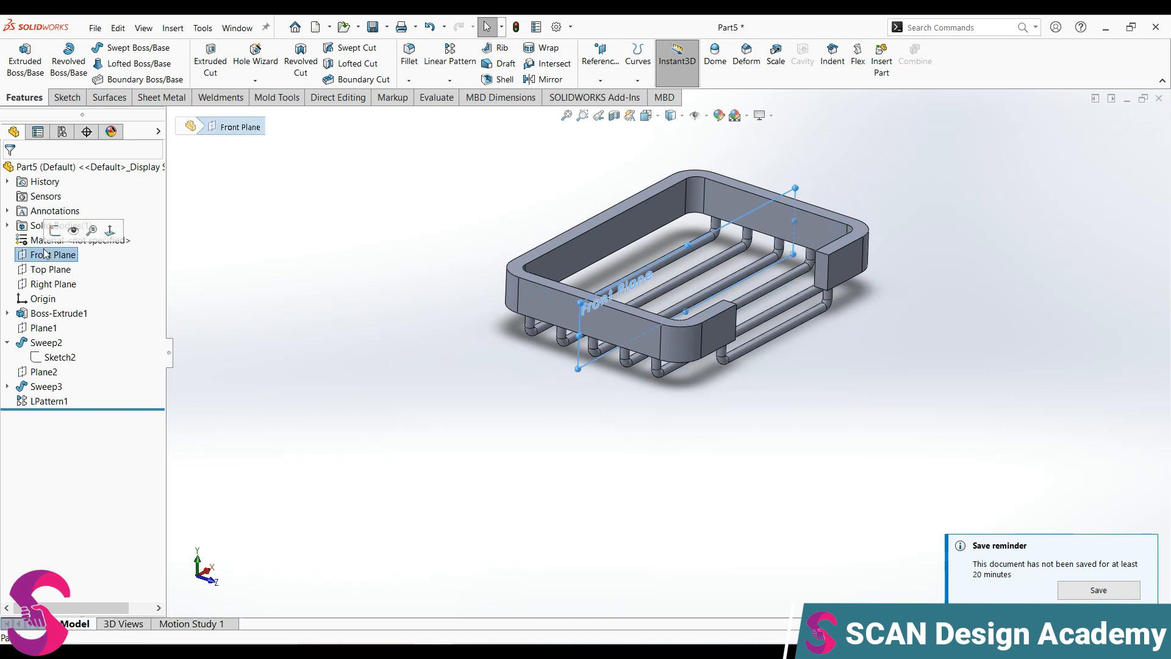
{"action": "left_click", "coordinate": [545, 79]}
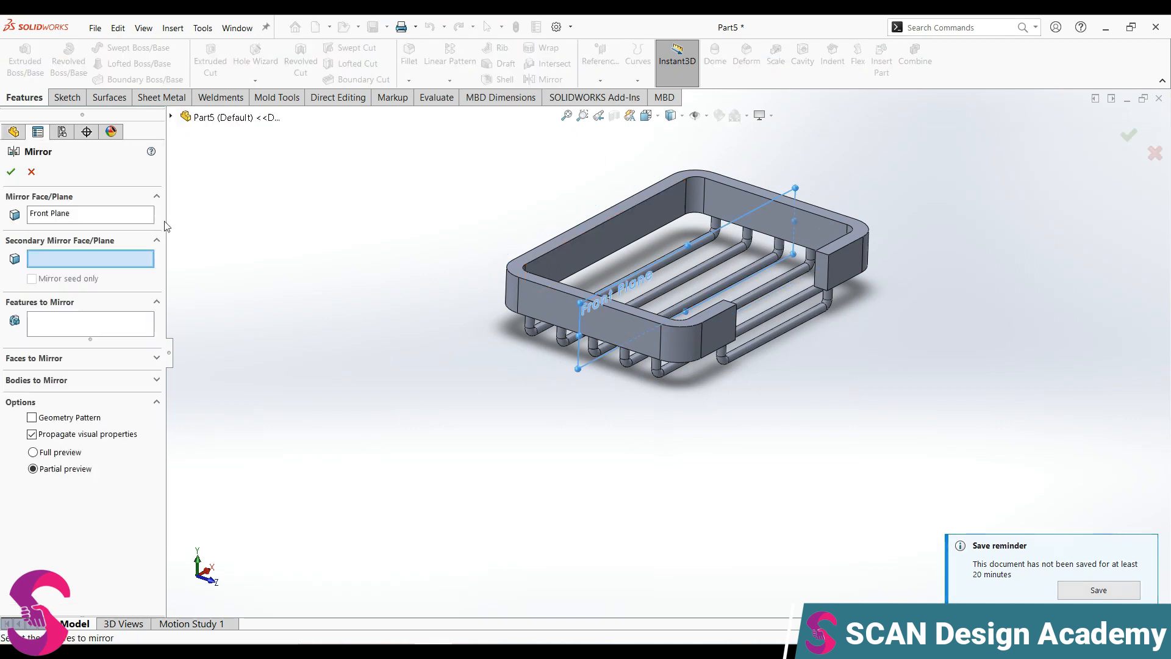
{"action": "left_click", "coordinate": [33, 452]}
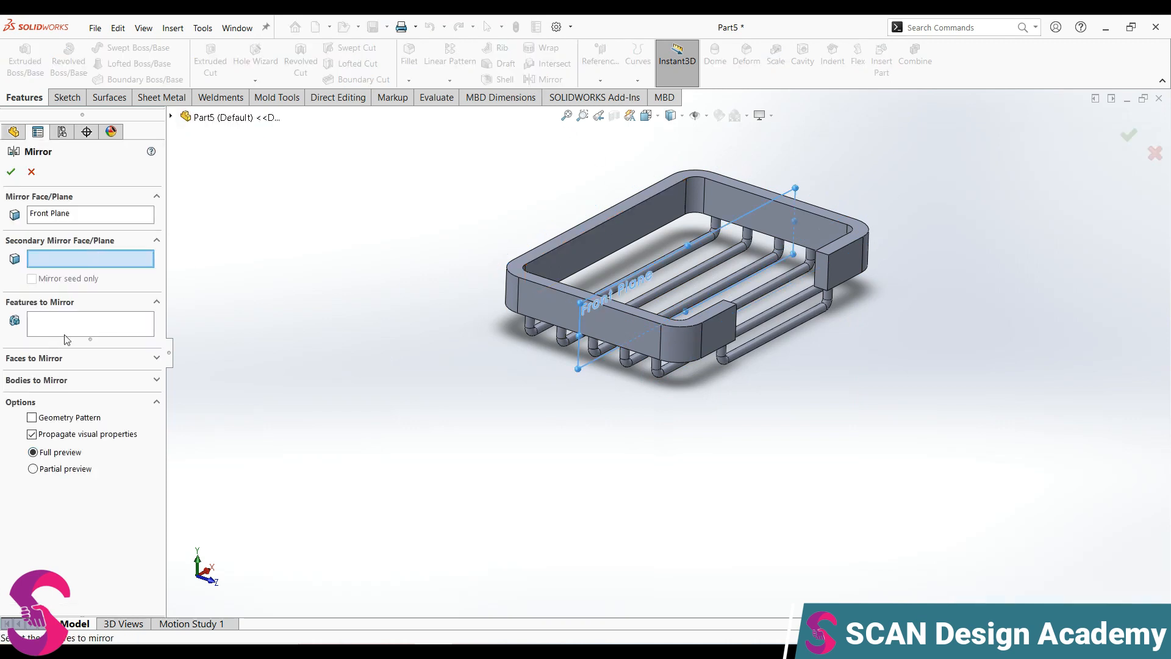
{"action": "left_click", "coordinate": [732, 363]}
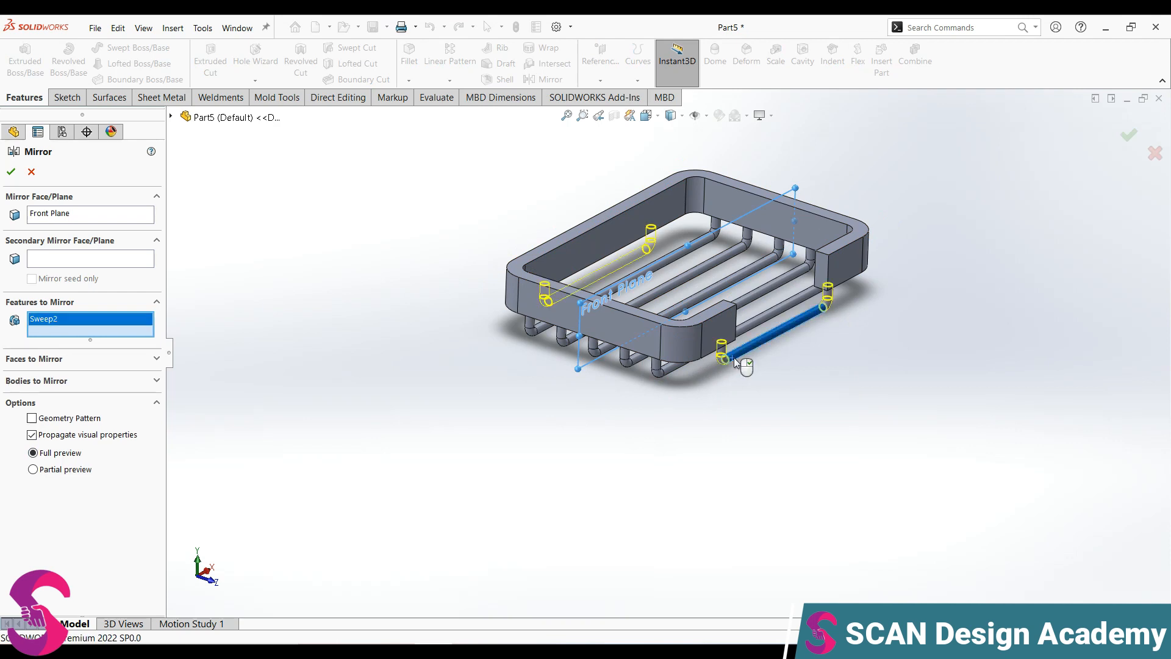
{"action": "left_click", "coordinate": [10, 172]}
{"action": "middle_click_drag", "start_coordinate": [598, 394], "coordinate": [531, 405]}
{"action": "scroll", "coordinate": [723, 348], "scroll_direction": "down", "scroll_amount": 3}
{"action": "middle_click_drag", "start_coordinate": [723, 348], "coordinate": [620, 259]}
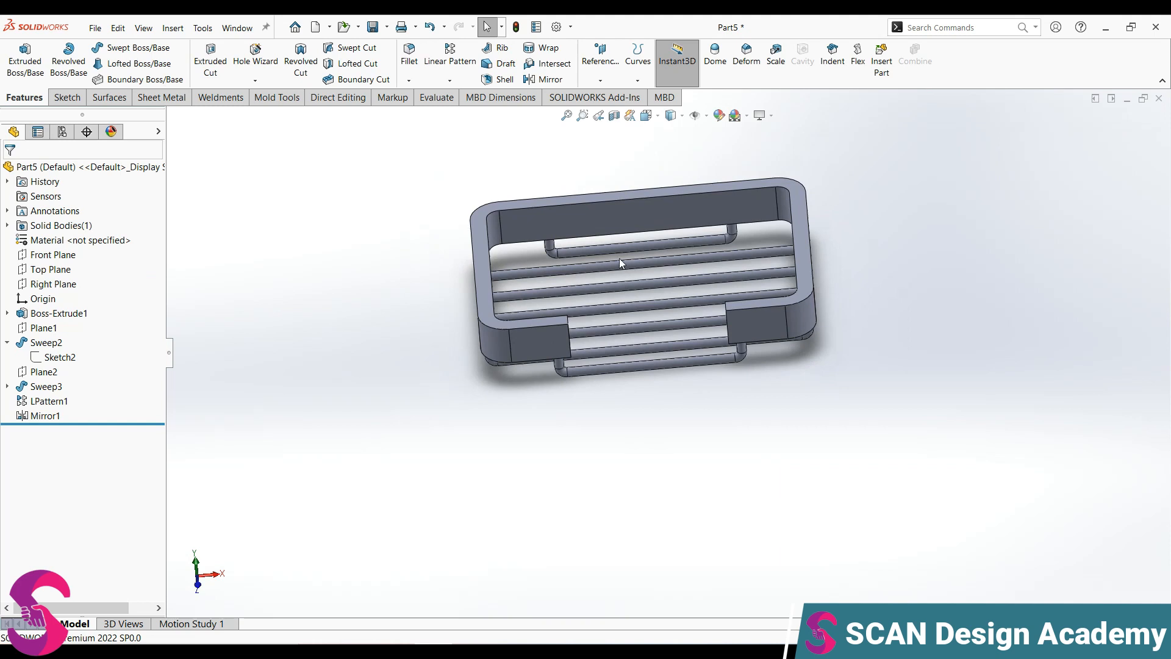
{"action": "left_click", "coordinate": [409, 55]}
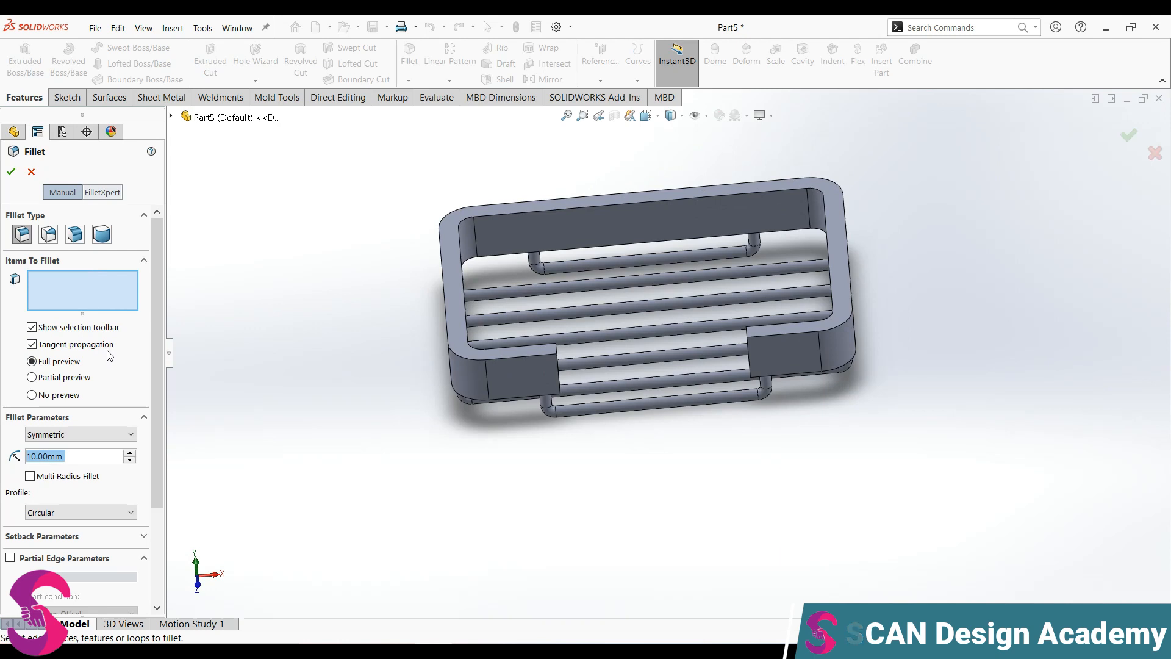
{"action": "left_click", "coordinate": [456, 269]}
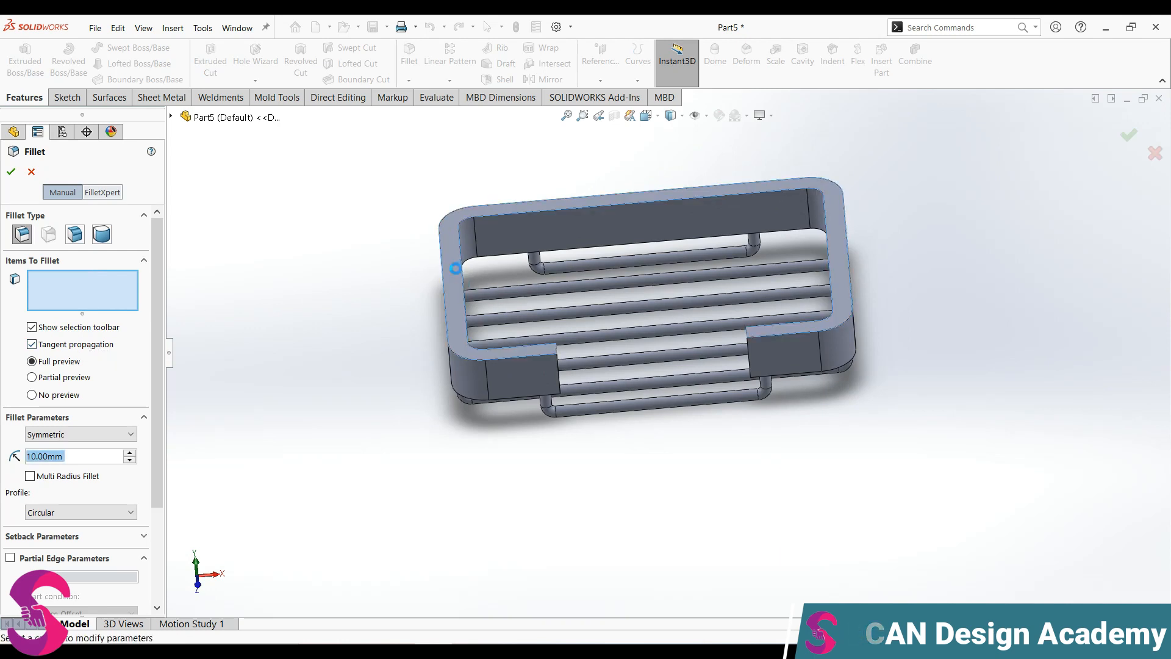
{"action": "type", "text": "5"}
{"action": "key", "text": "Return"}
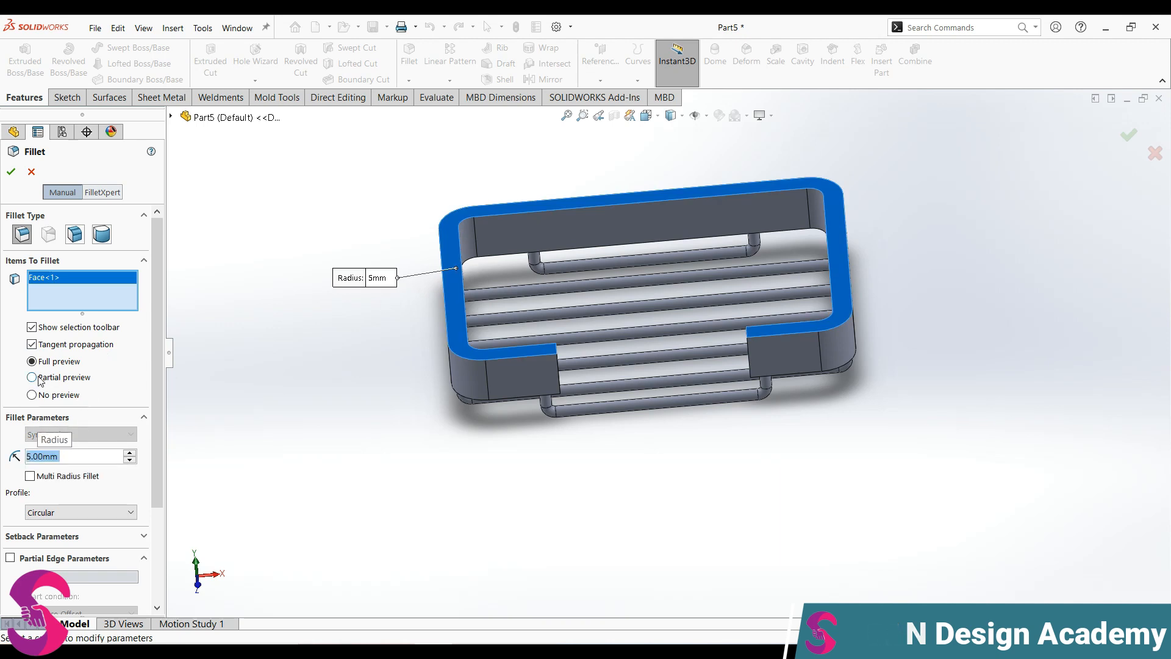
{"action": "type", "text": "6"}
{"action": "key", "text": "Return"}
{"action": "scroll", "coordinate": [484, 327], "scroll_direction": "down", "scroll_amount": 3}
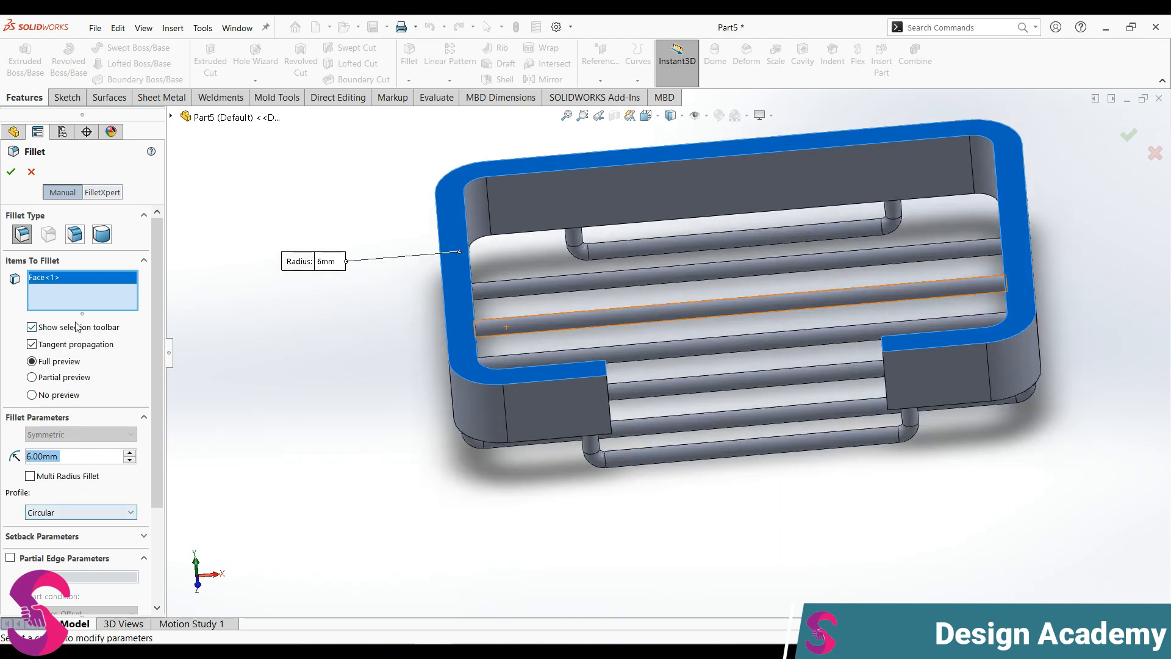
{"action": "right_click", "coordinate": [74, 299]}
{"action": "left_click", "coordinate": [122, 308]}
Step: Apply a full round fillet along the frame's top, using its outer side face, top face and inner side face
{"action": "left_click", "coordinate": [102, 234]}
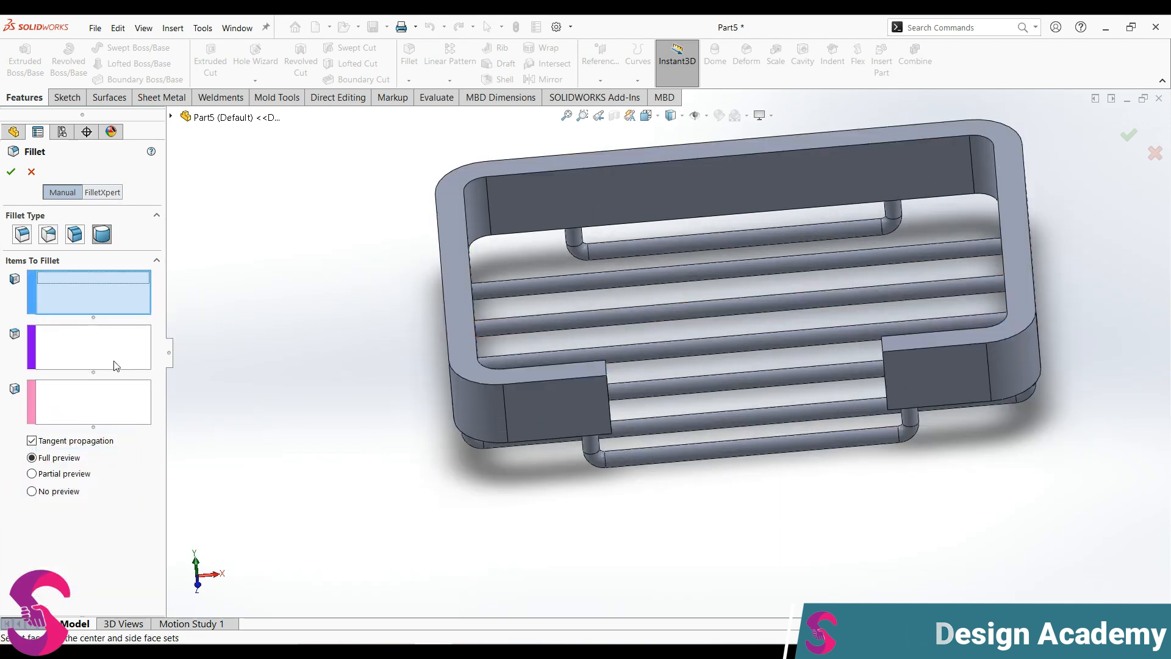
{"action": "middle_click_drag", "start_coordinate": [466, 419], "coordinate": [533, 339]}
{"action": "left_click", "coordinate": [543, 323]}
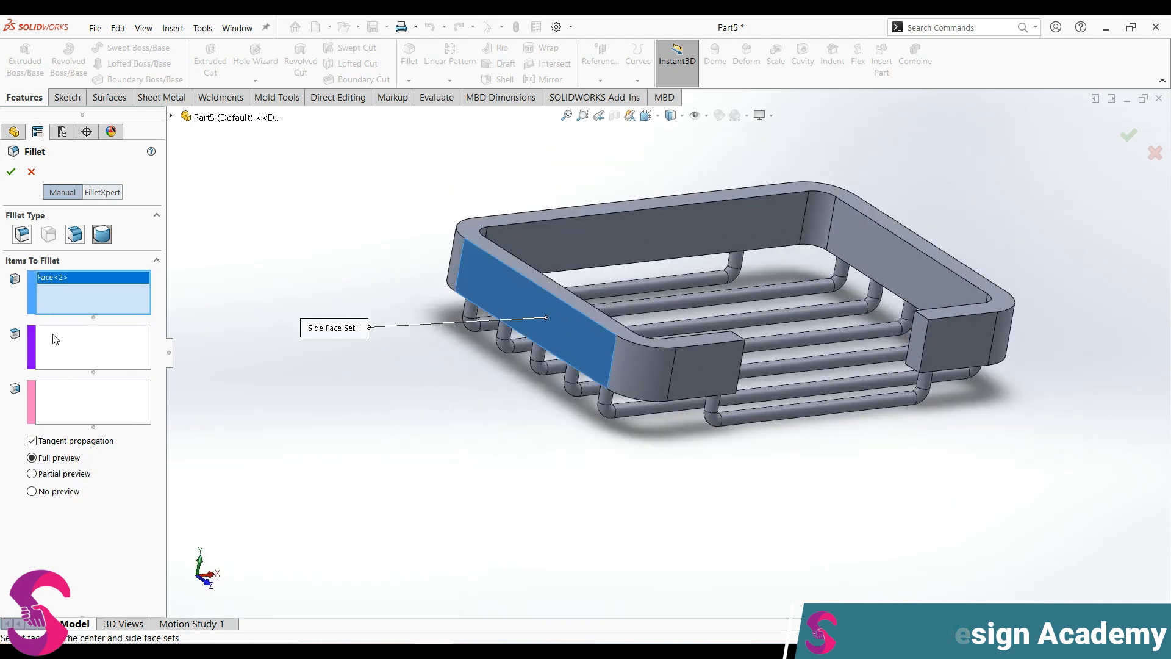
{"action": "left_click", "coordinate": [104, 354]}
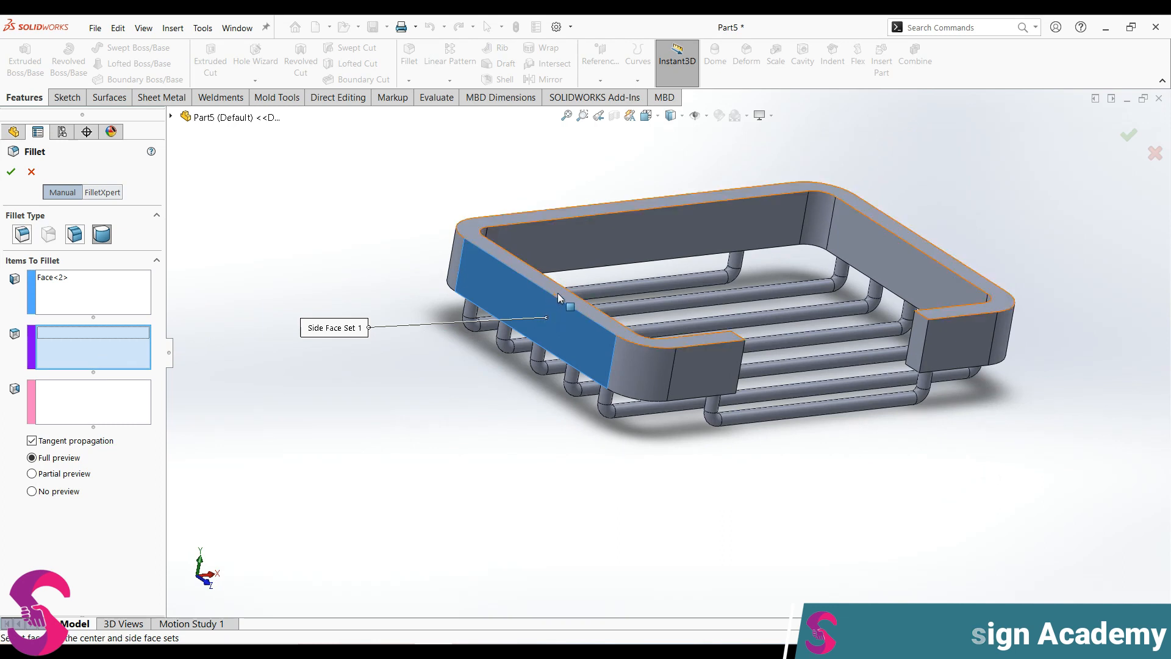
{"action": "left_click", "coordinate": [560, 291]}
{"action": "middle_click_drag", "start_coordinate": [396, 345], "coordinate": [610, 378]}
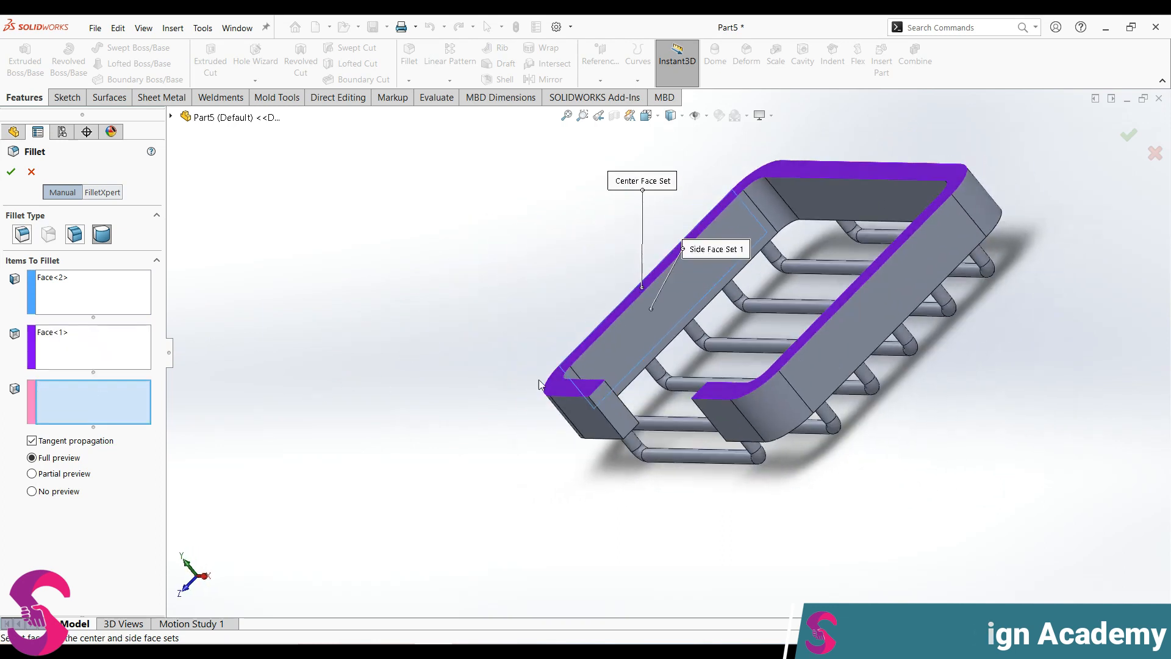
{"action": "left_click", "coordinate": [642, 347]}
{"action": "middle_click_drag", "start_coordinate": [589, 435], "coordinate": [484, 358]}
{"action": "left_click", "coordinate": [11, 172]}
Step: Start a sketch on the outer face of the frame's closed long wall and draw a 5 mm diameter circle
{"action": "middle_click_drag", "start_coordinate": [617, 375], "coordinate": [821, 330]}
{"action": "scroll", "coordinate": [806, 317], "scroll_direction": "down", "scroll_amount": 3}
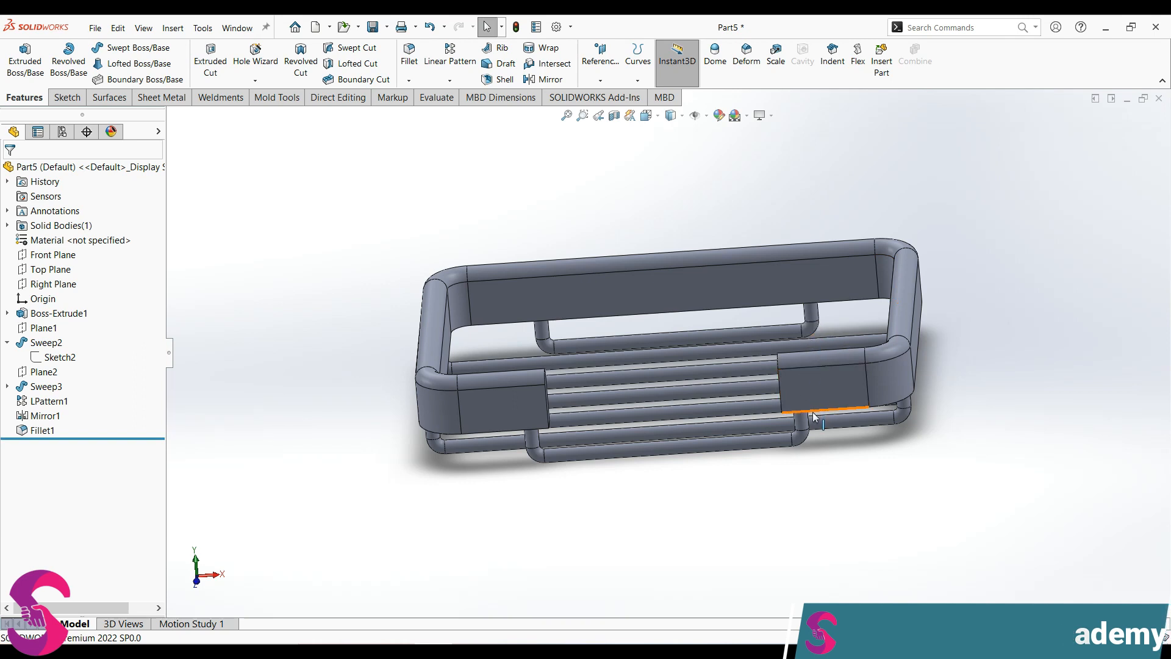
{"action": "middle_click_drag", "start_coordinate": [668, 382], "coordinate": [606, 381]}
{"action": "left_click", "coordinate": [606, 382]}
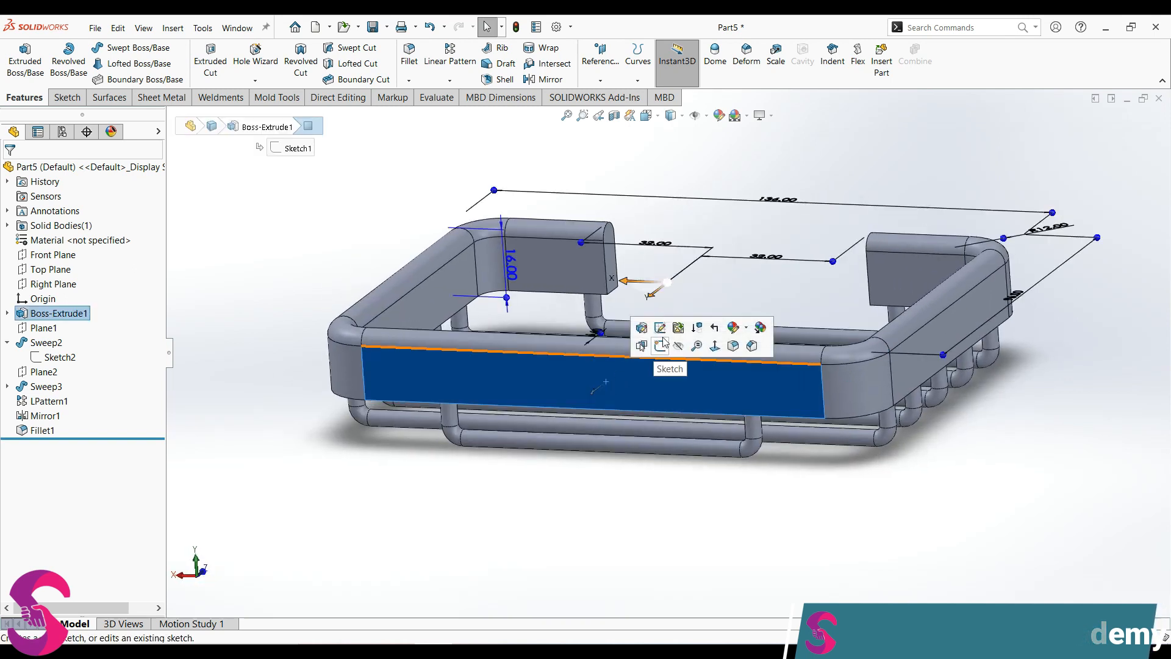
{"action": "left_click", "coordinate": [667, 340]}
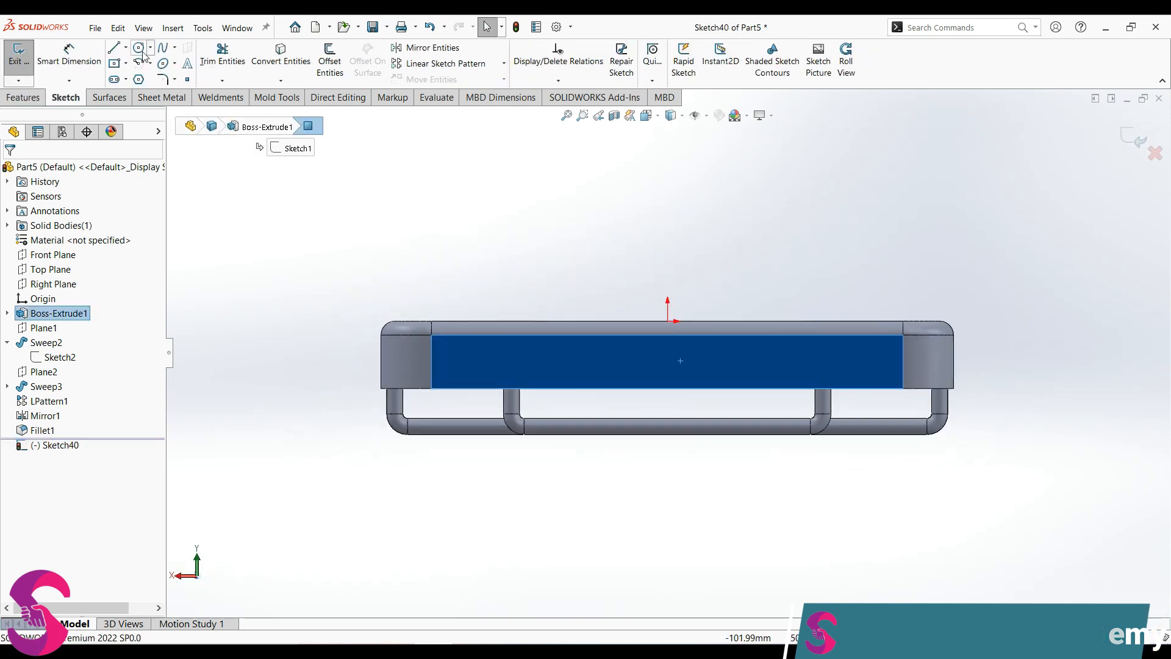
{"action": "left_click", "coordinate": [141, 49]}
{"action": "left_click", "coordinate": [515, 364]}
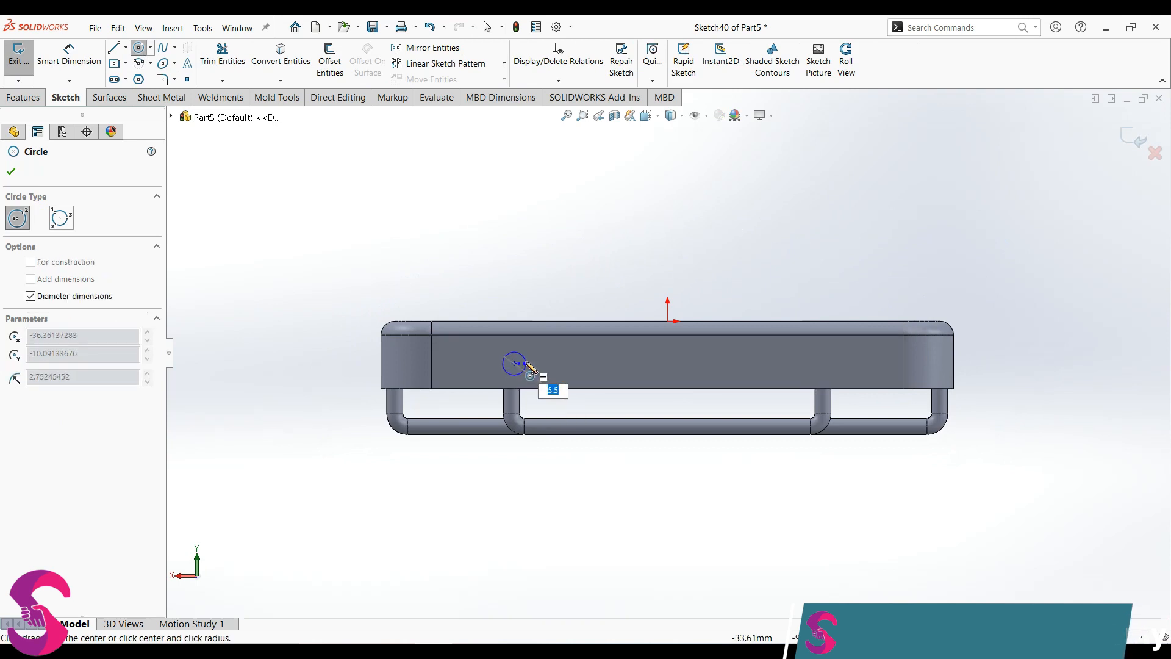
{"action": "type", "text": "5"}
{"action": "key", "text": "Return"}
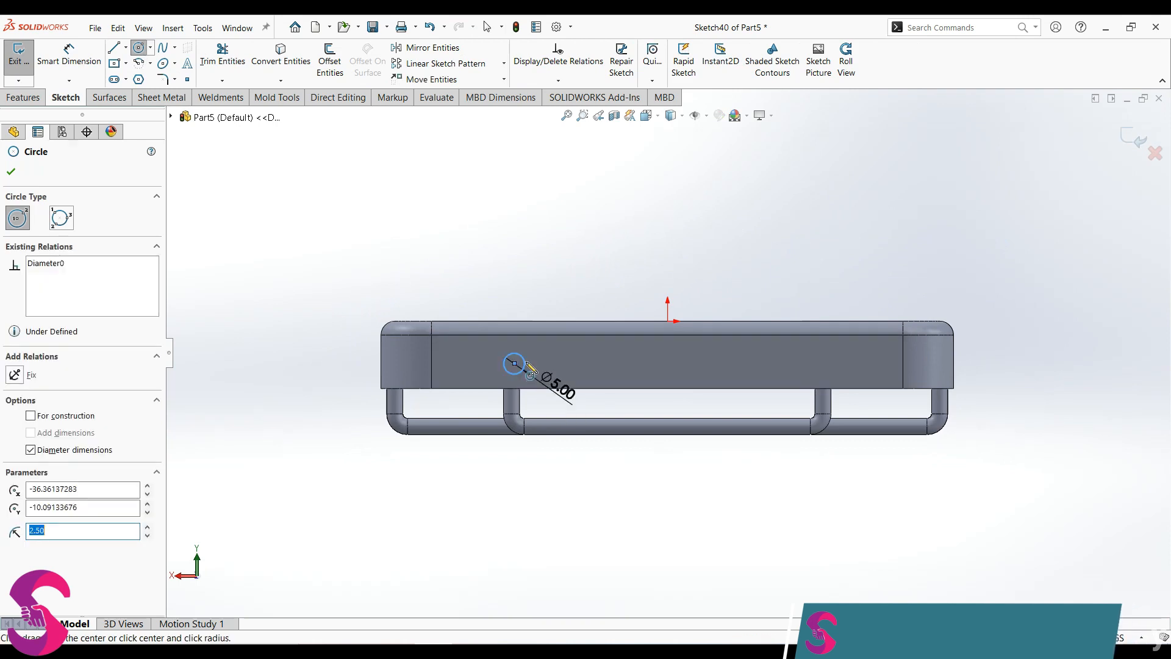
Step: Draw a second circle level with the first on the same face and make the two circles equal
{"action": "left_click", "coordinate": [773, 365]}
{"action": "left_click", "coordinate": [786, 356]}
{"action": "key", "text": "Escape"}
{"action": "left_click", "coordinate": [785, 355]}
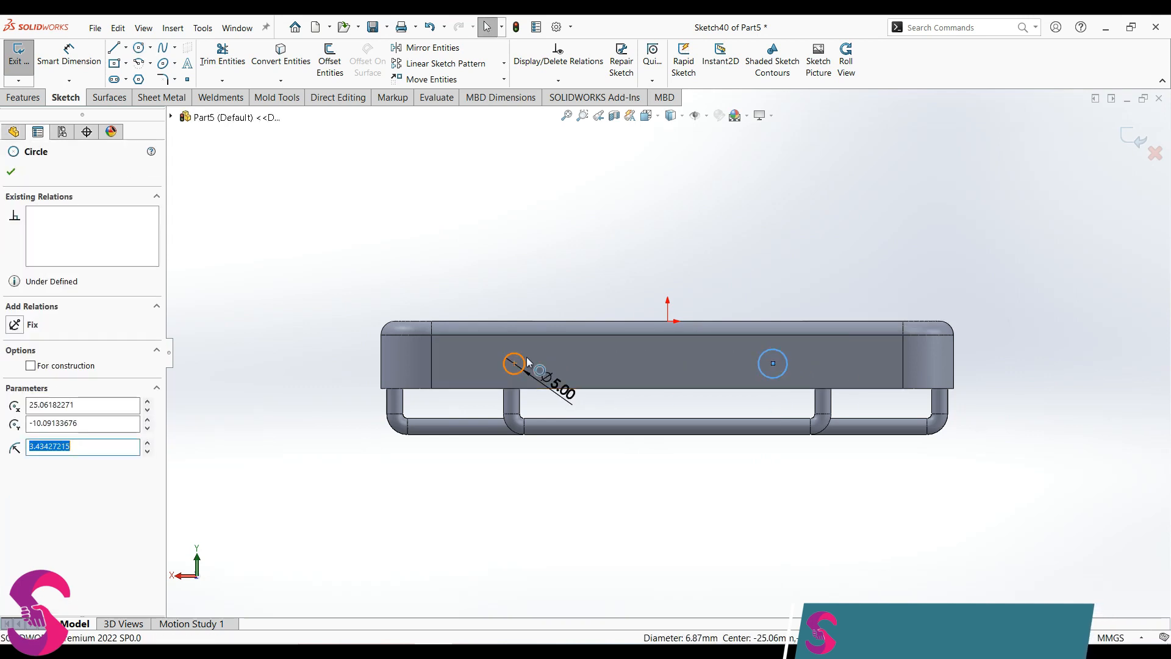
{"action": "left_click", "coordinate": [506, 360], "text": "ctrl"}
{"action": "left_click", "coordinate": [644, 305]}
{"action": "left_click", "coordinate": [709, 211]}
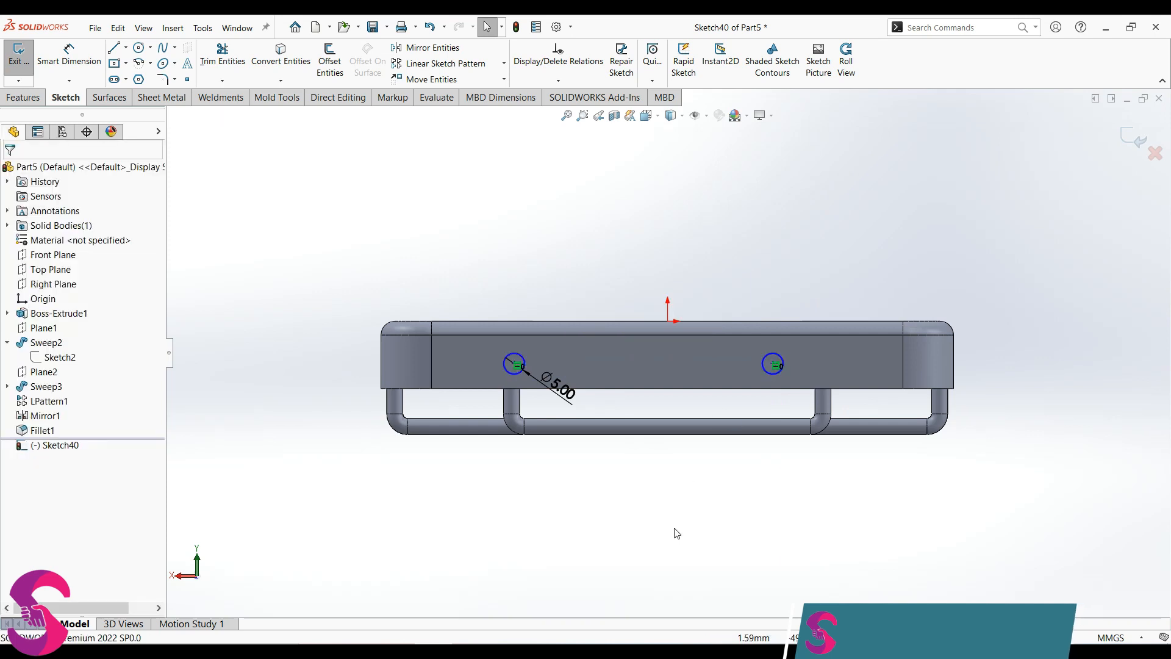
Step: Dimension the horizontal distance between the two circle centres as 40 mm
{"action": "right_click_drag", "start_coordinate": [675, 531], "coordinate": [668, 479]}
{"action": "left_click", "coordinate": [559, 388]}
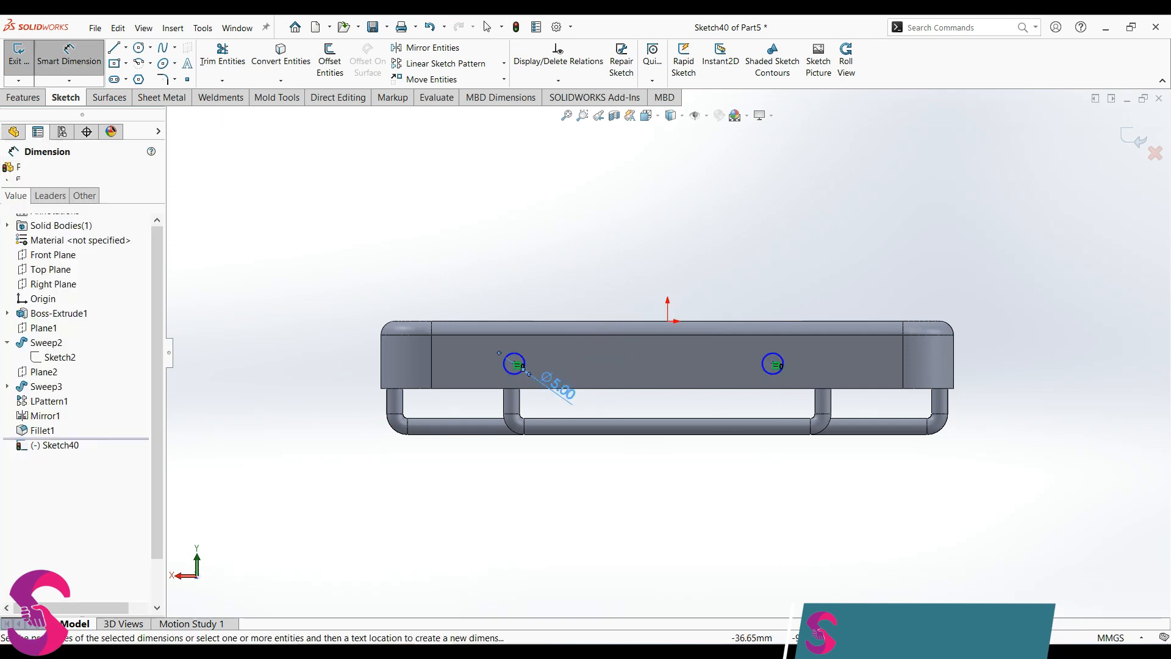
{"action": "scroll", "coordinate": [507, 369], "scroll_direction": "down", "scroll_amount": 4}
{"action": "key", "text": "Escape"}
{"action": "left_click", "coordinate": [532, 357]}
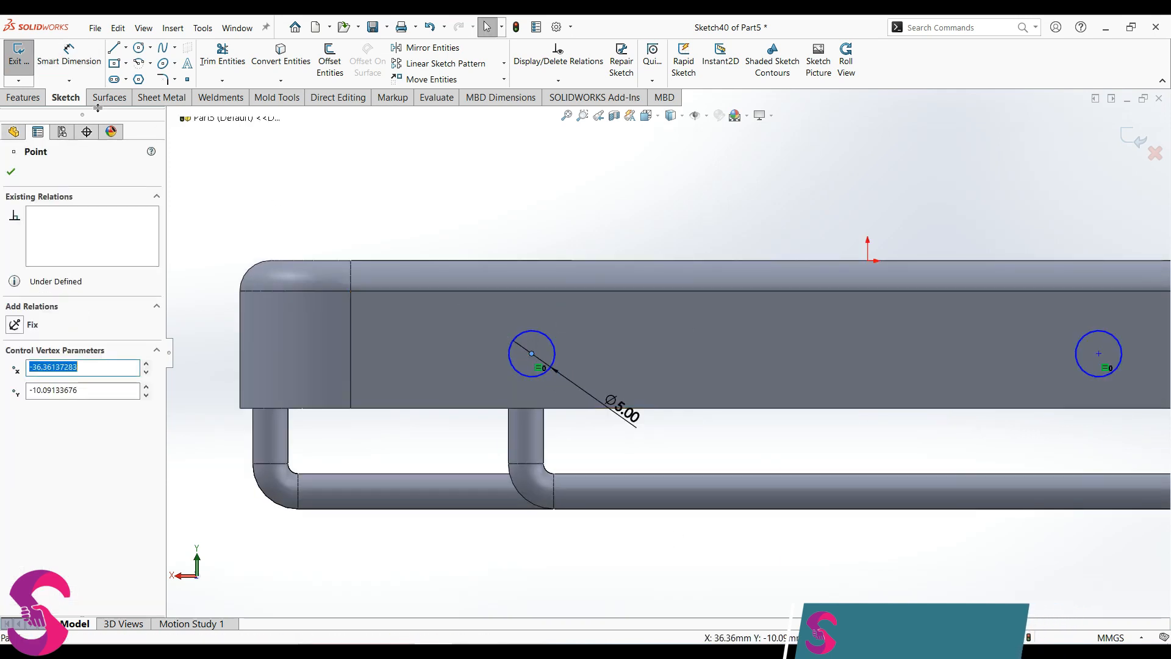
{"action": "left_click", "coordinate": [75, 64]}
{"action": "left_click", "coordinate": [533, 355]}
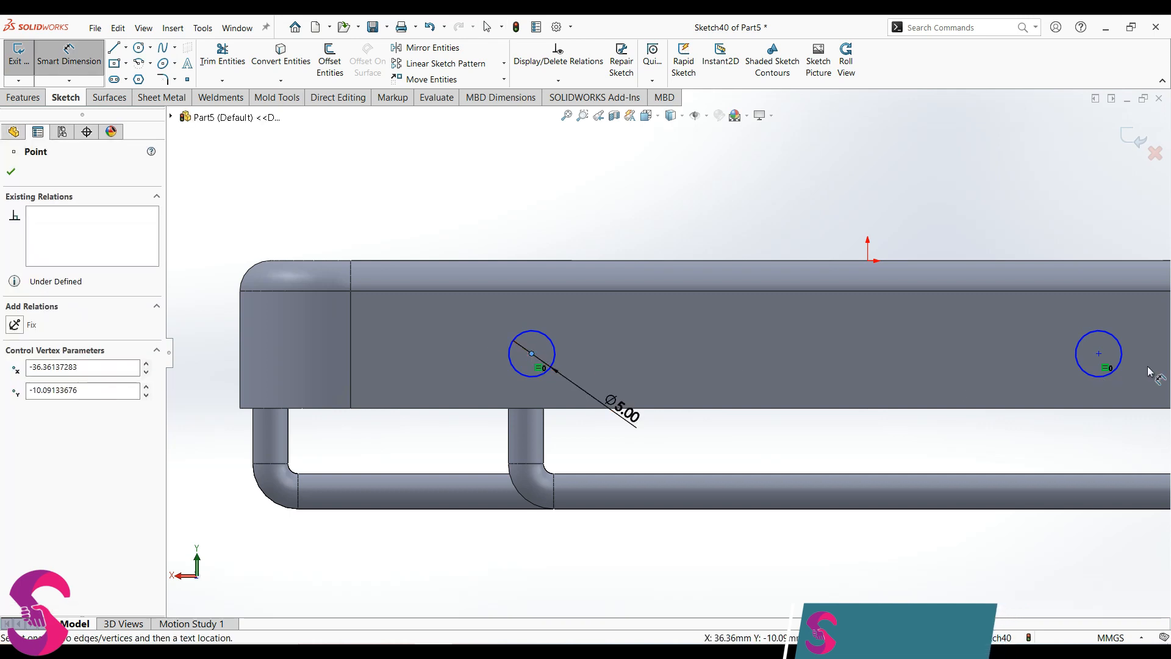
{"action": "left_click", "coordinate": [1098, 354]}
{"action": "scroll", "coordinate": [879, 476], "scroll_direction": "up", "scroll_amount": 2}
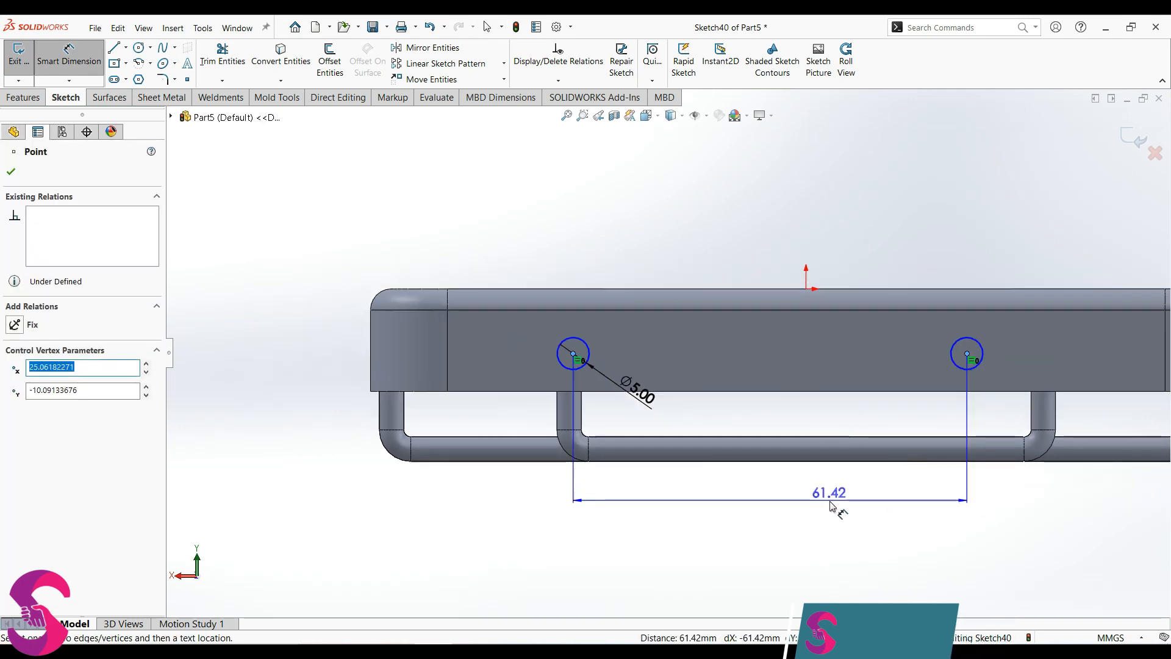
{"action": "left_click", "coordinate": [820, 491]}
{"action": "type", "text": "40"}
{"action": "key", "text": "Return"}
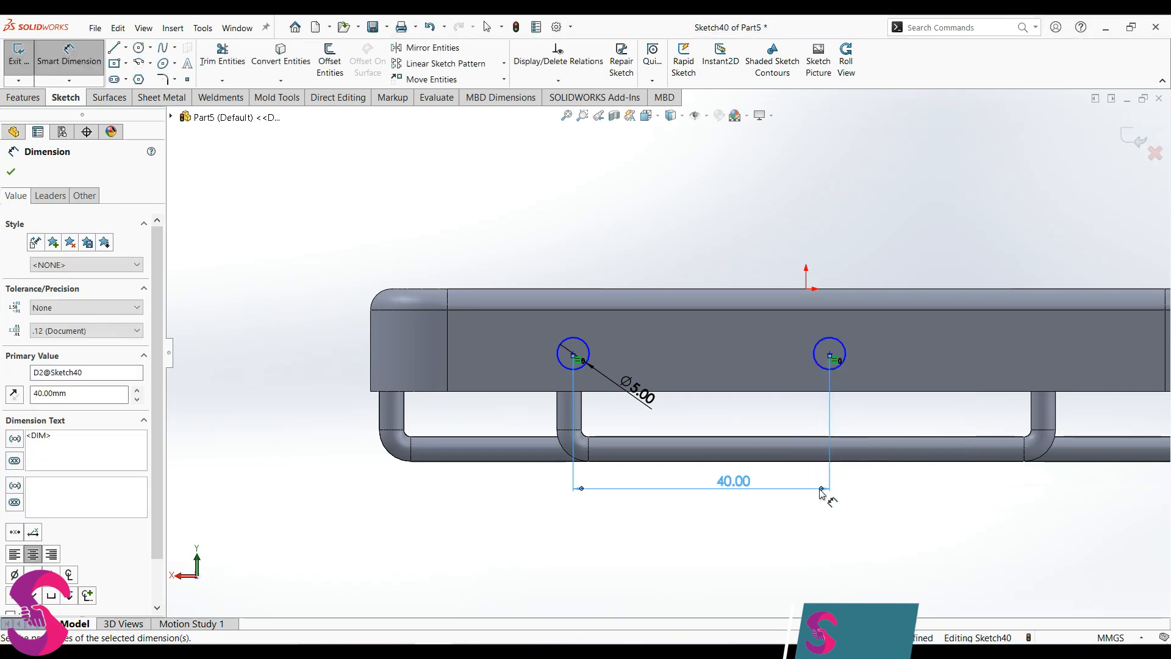
{"action": "key", "text": "Escape"}
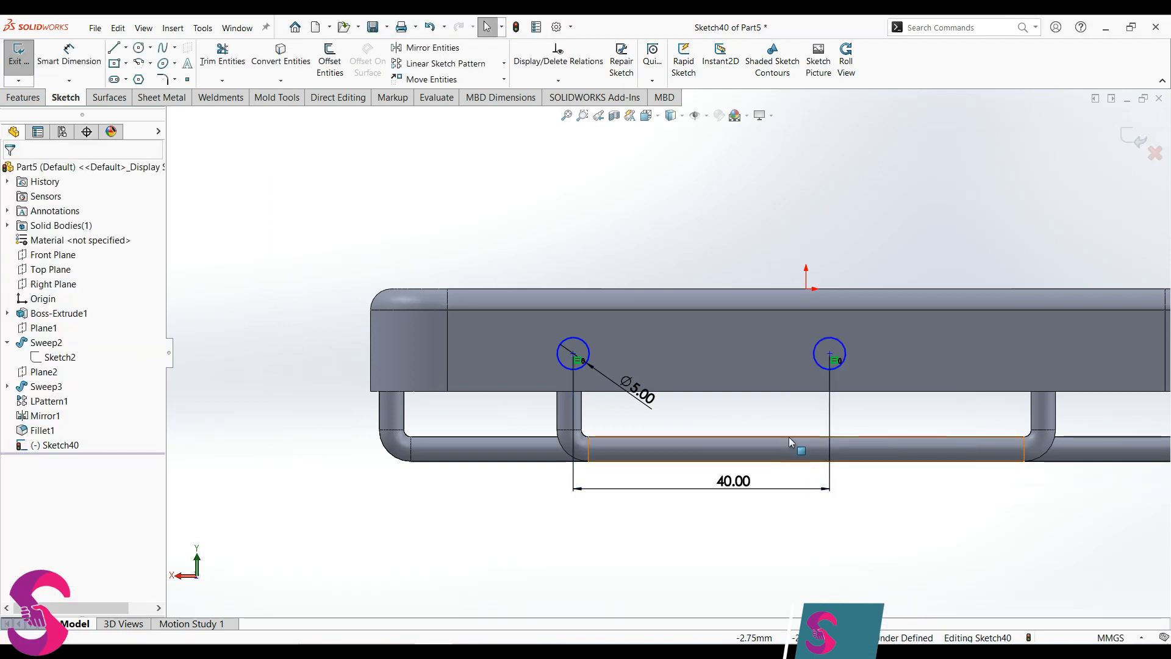
Step: Draw a line joining the two circle centres and convert it to construction geometry
{"action": "key", "text": "l"}
{"action": "left_click", "coordinate": [574, 354]}
{"action": "left_click", "coordinate": [831, 354]}
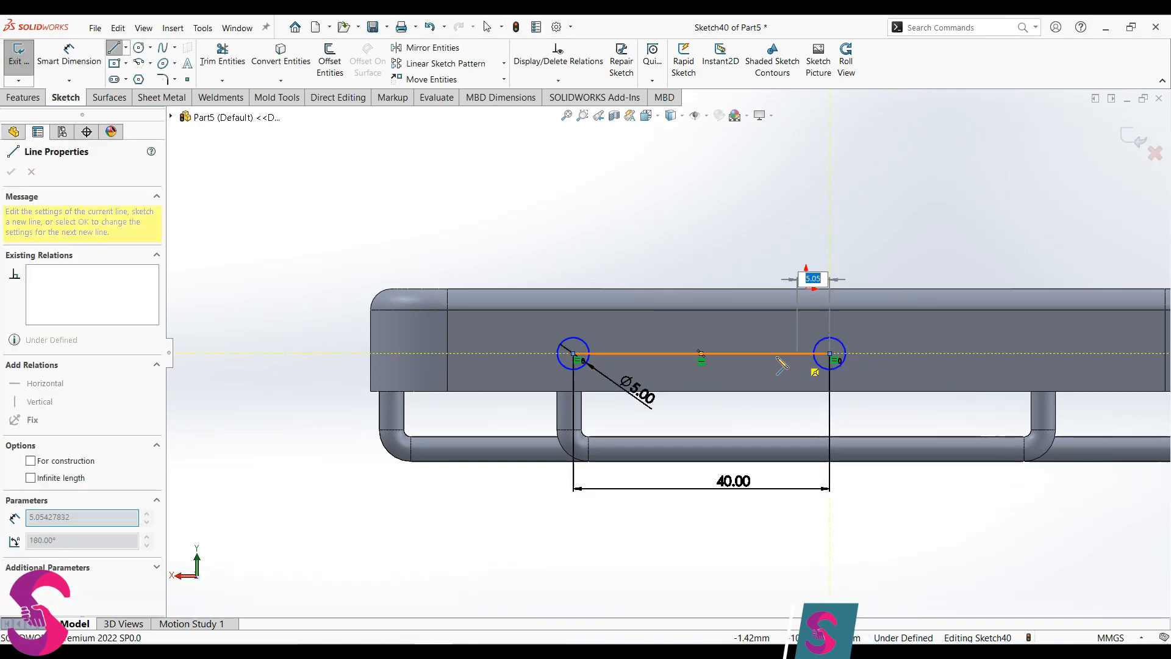
{"action": "key", "text": "Escape"}
{"action": "left_click", "coordinate": [774, 353]}
{"action": "left_click", "coordinate": [825, 318]}
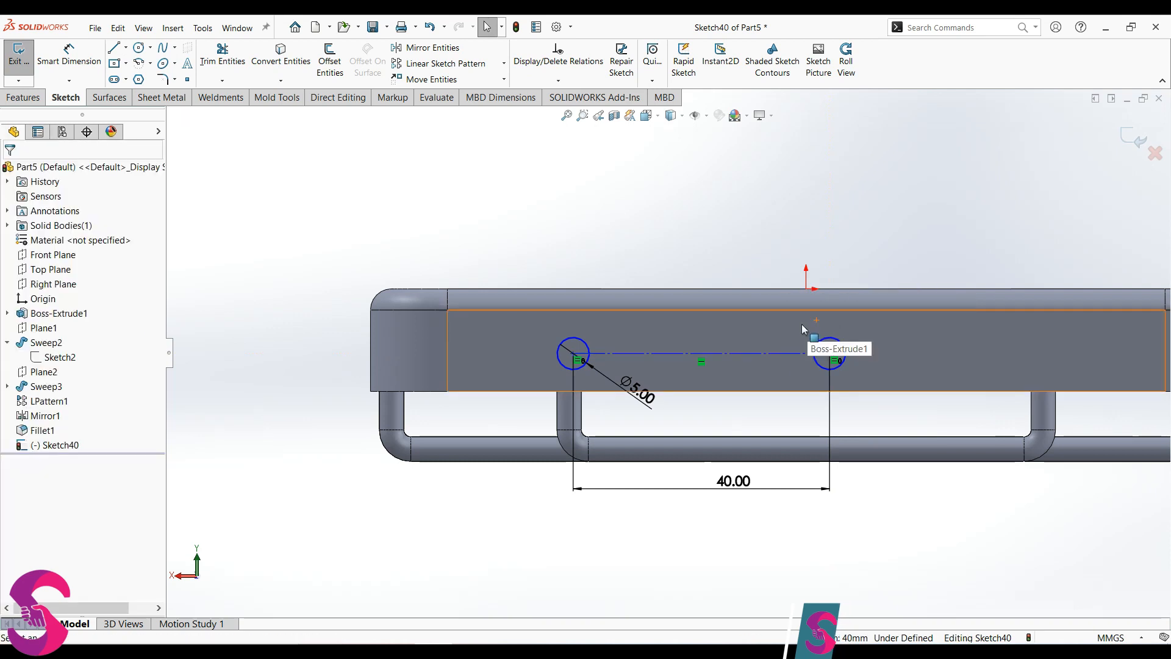
Step: Draw a construction line from the origin to the midpoint of the centre-to-centre line and make it vertical
{"action": "key", "text": "l"}
{"action": "left_click", "coordinate": [806, 288]}
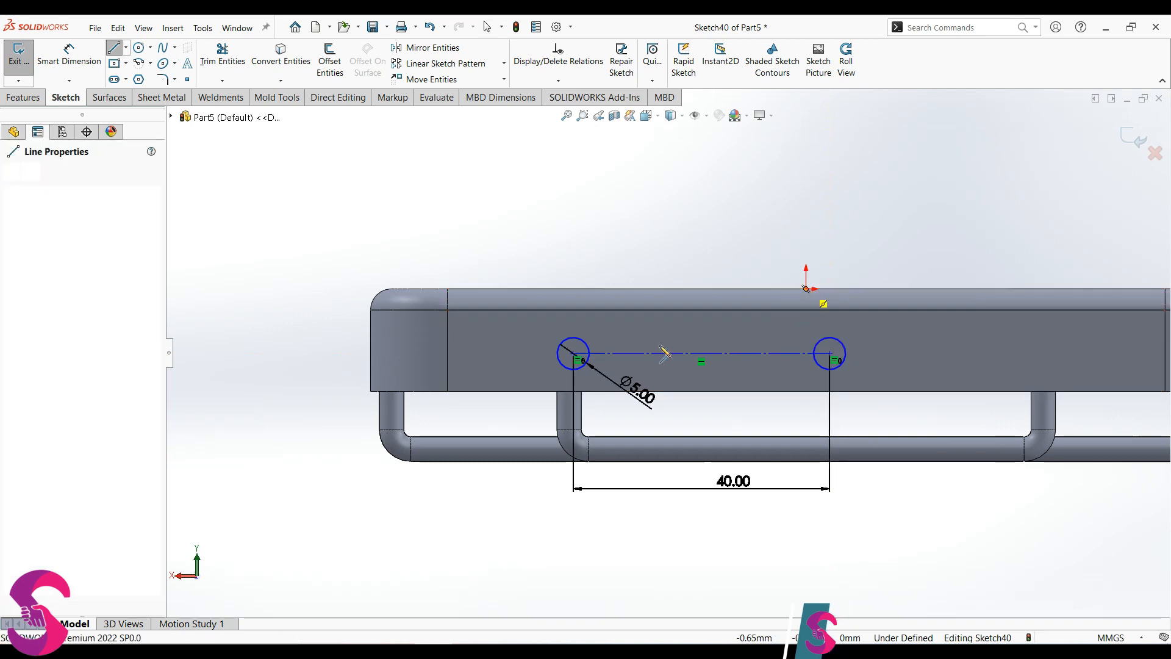
{"action": "left_click", "coordinate": [701, 353]}
{"action": "key", "text": "Escape"}
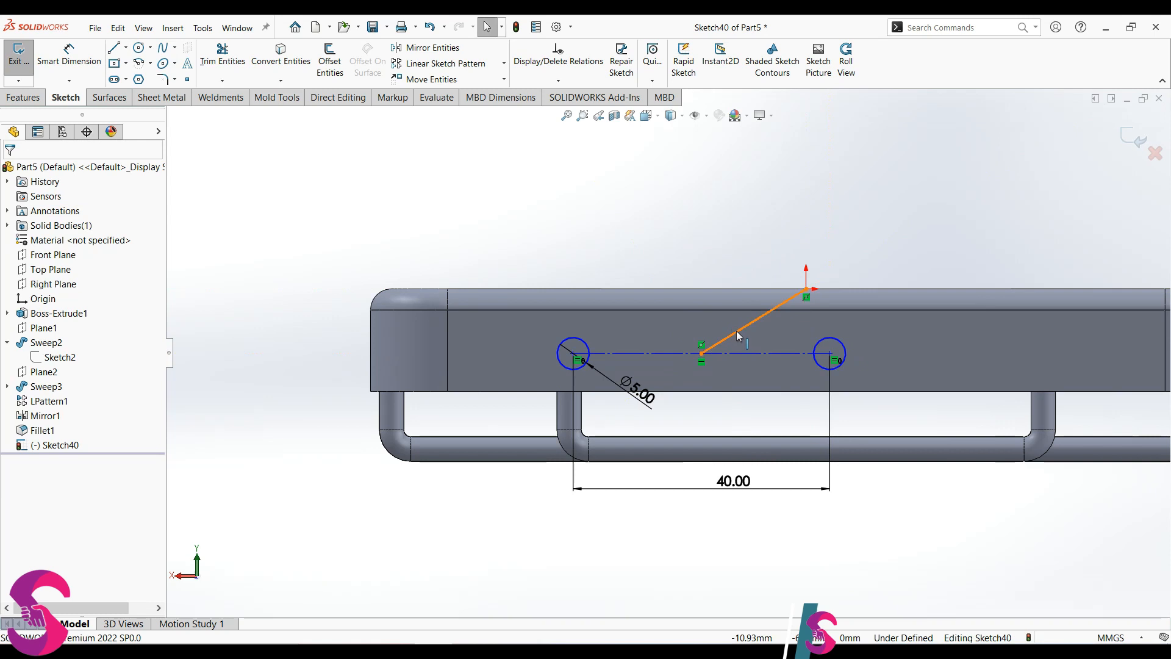
{"action": "left_click", "coordinate": [754, 321]}
{"action": "left_click", "coordinate": [862, 294]}
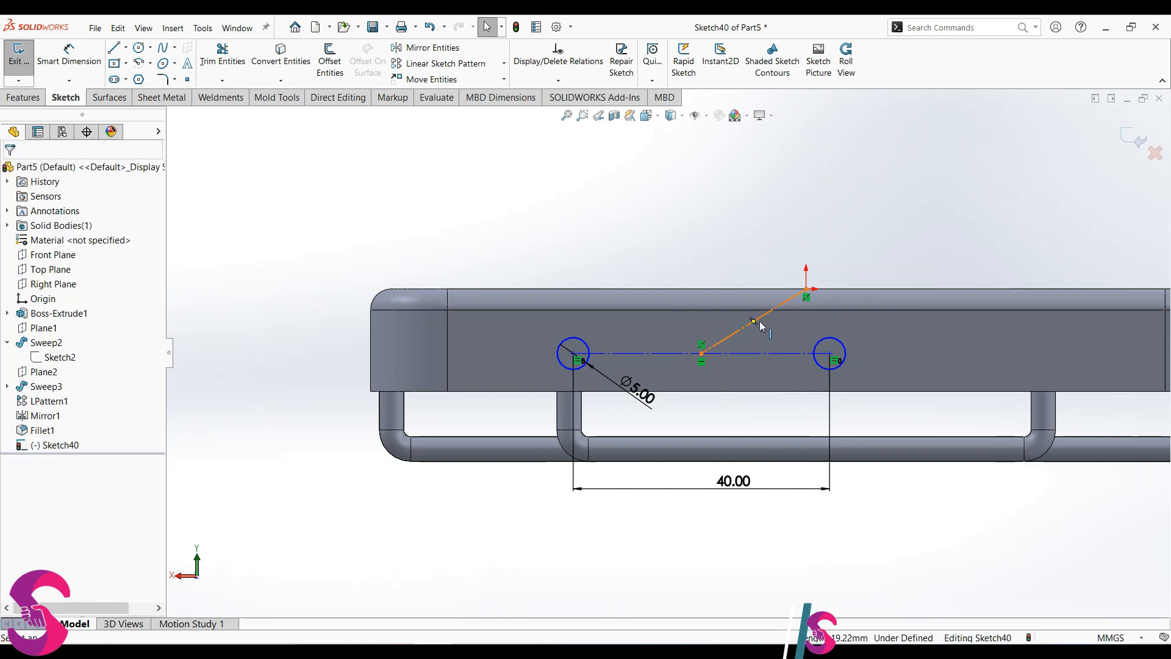
{"action": "left_click", "coordinate": [760, 321]}
{"action": "left_click", "coordinate": [813, 267]}
{"action": "left_click", "coordinate": [786, 215]}
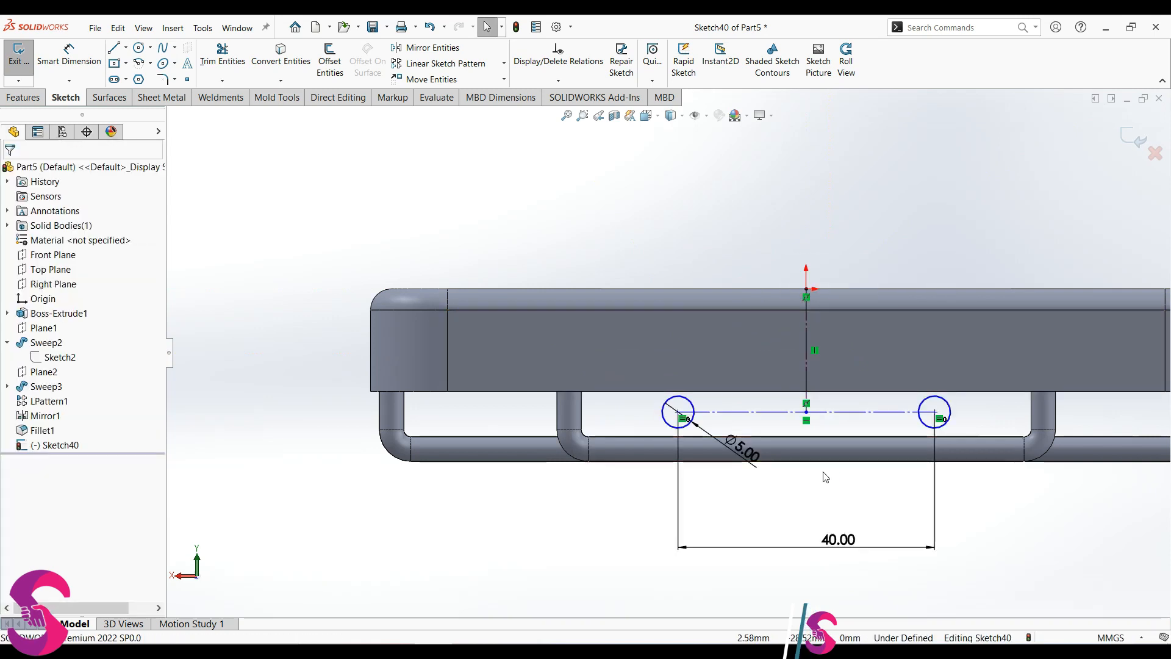
Step: Move the circle pair up onto the wall and dimension its connecting line 5 mm above the wall's lower edge
{"action": "left_click_drag", "start_coordinate": [831, 412], "coordinate": [833, 346]}
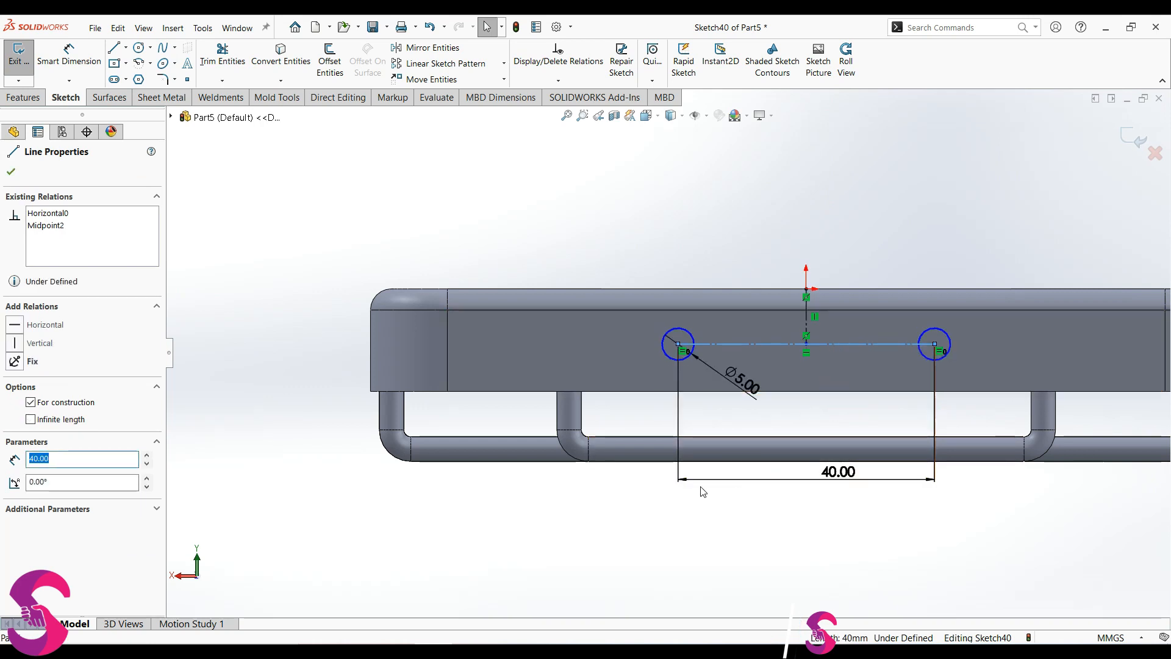
{"action": "right_click_drag", "start_coordinate": [818, 557], "coordinate": [793, 489]}
{"action": "left_click", "coordinate": [901, 345]}
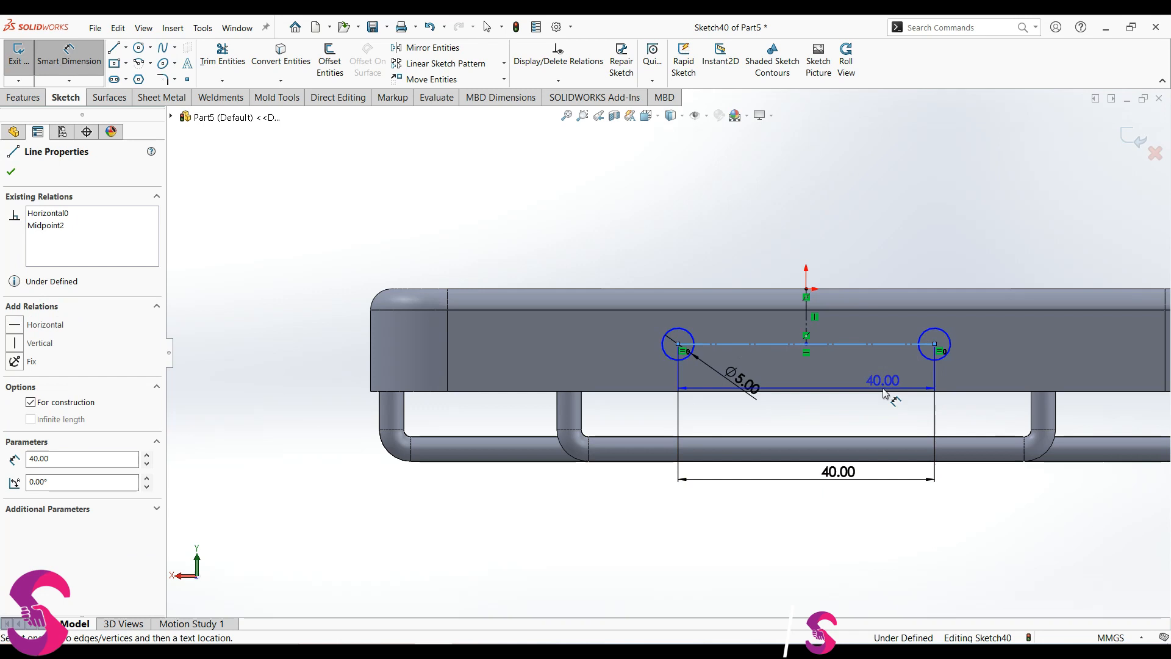
{"action": "left_click", "coordinate": [886, 392]}
{"action": "left_click", "coordinate": [885, 375]}
{"action": "key", "text": "Return"}
Step: Cut both circles through the frame's wall with a blind extruded cut 16 mm deep
{"action": "left_click", "coordinate": [24, 97]}
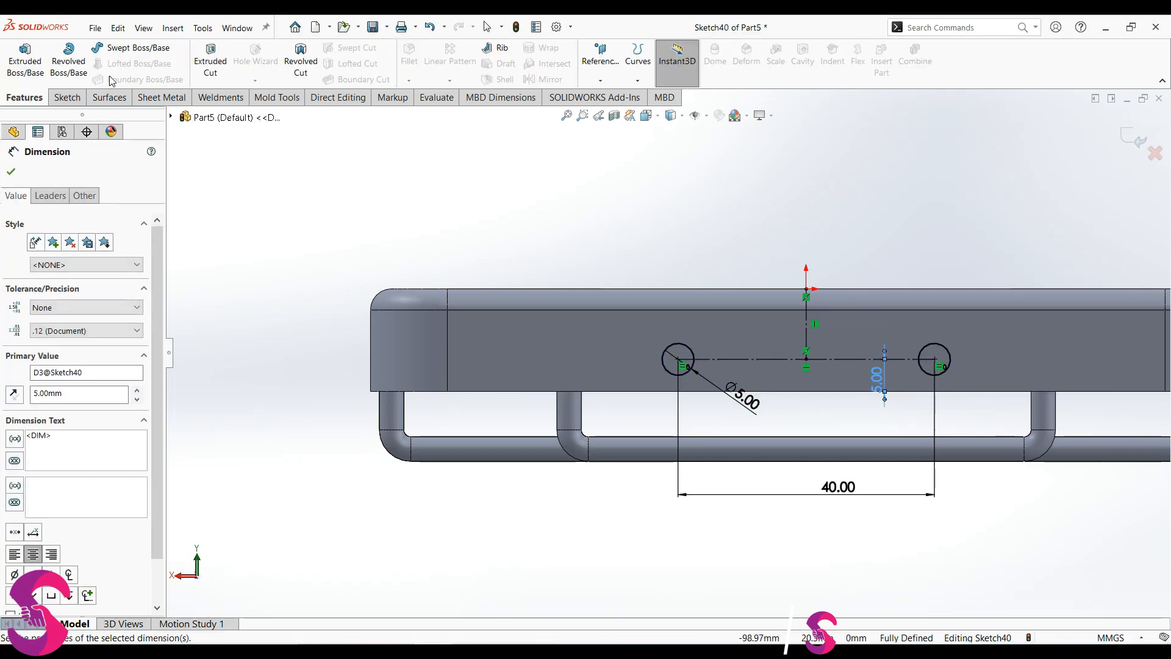
{"action": "left_click", "coordinate": [206, 61]}
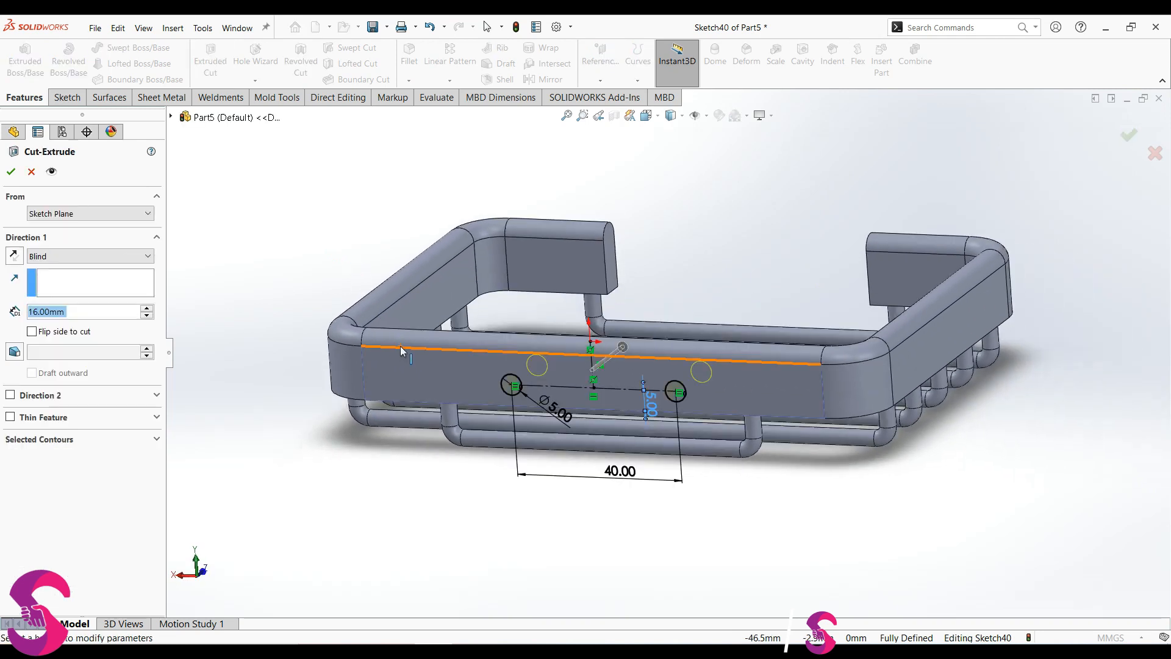
{"action": "middle_click_drag", "start_coordinate": [387, 366], "coordinate": [384, 505]}
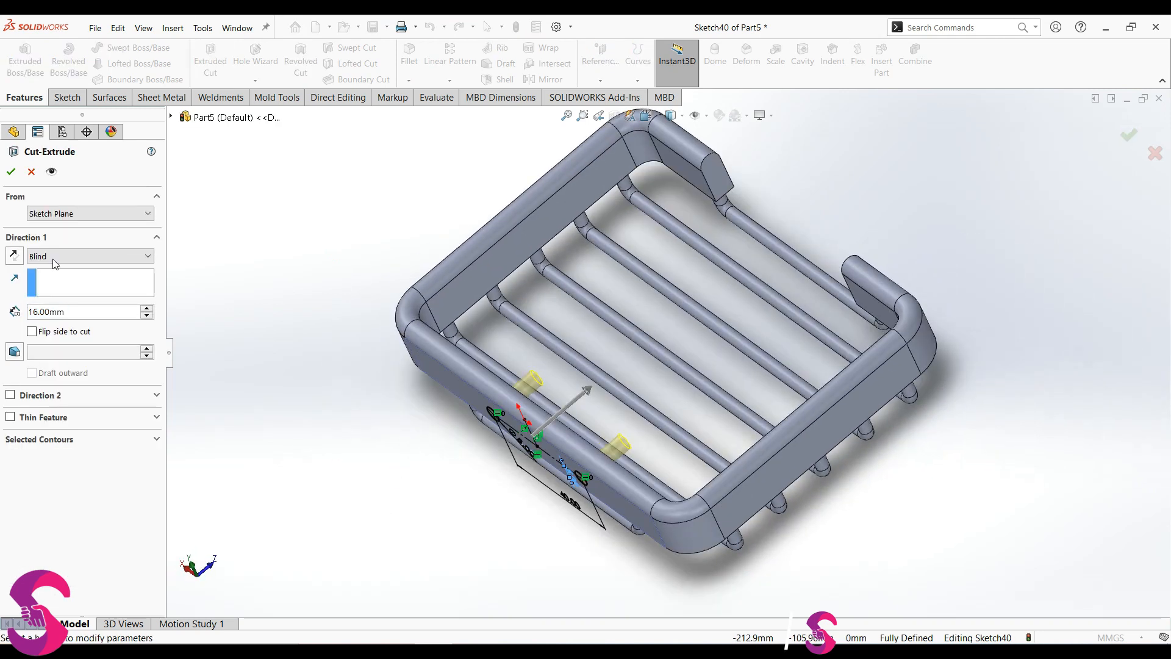
{"action": "left_click", "coordinate": [11, 172]}
Step: Inspect the finished rack from several angles and set it to an isometric view
{"action": "middle_click_drag", "start_coordinate": [540, 434], "coordinate": [499, 336]}
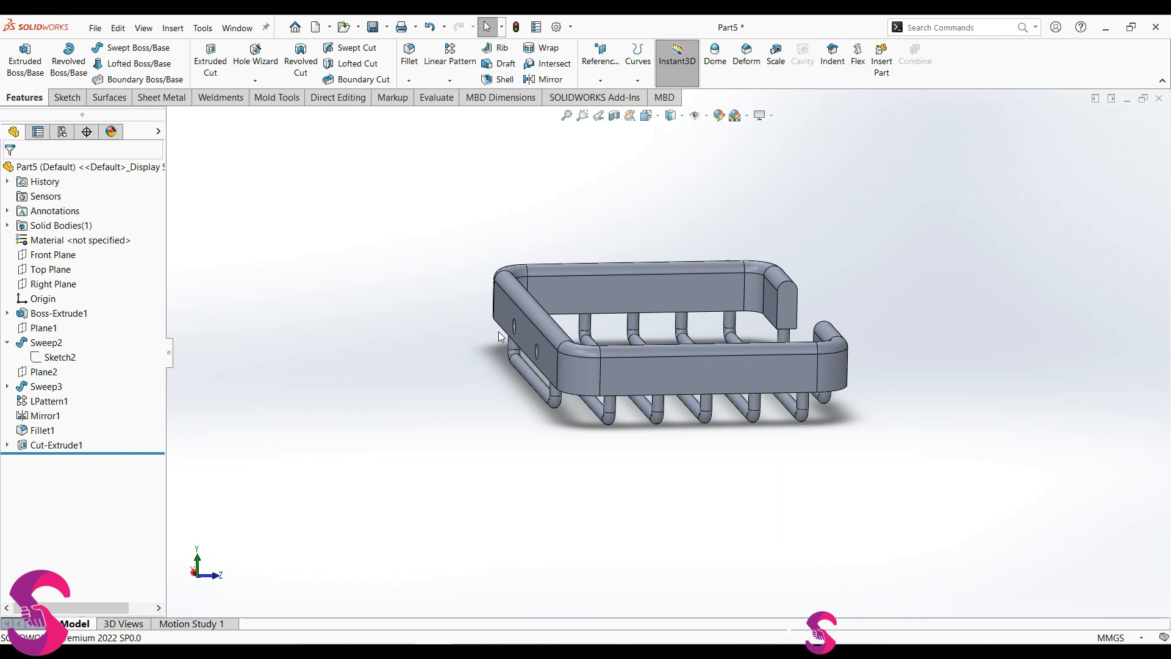
{"action": "scroll", "coordinate": [579, 430], "scroll_direction": "up", "scroll_amount": 2}
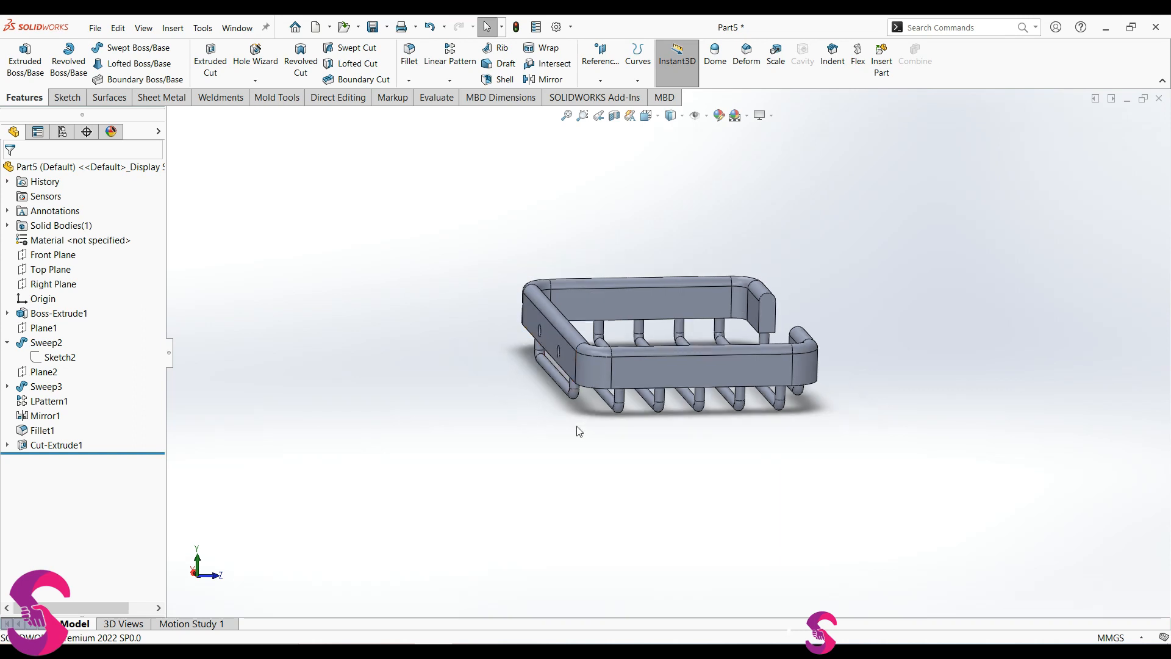
{"action": "middle_click_drag", "start_coordinate": [581, 434], "coordinate": [486, 492]}
{"action": "key", "text": "space"}
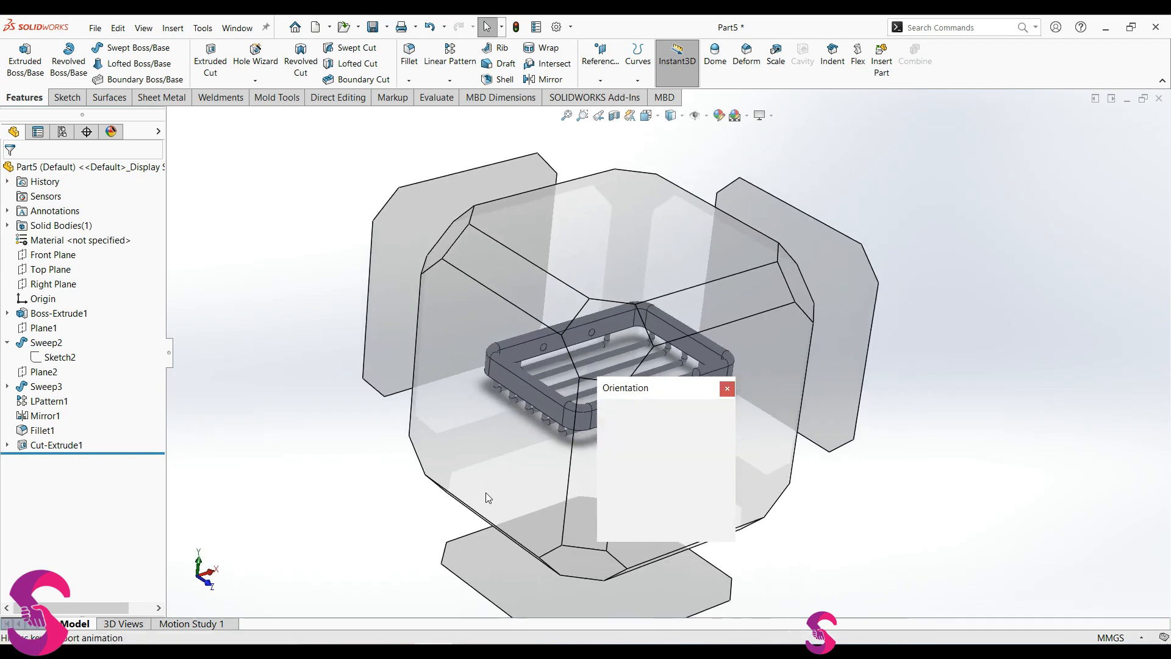
{"action": "left_click", "coordinate": [501, 424]}
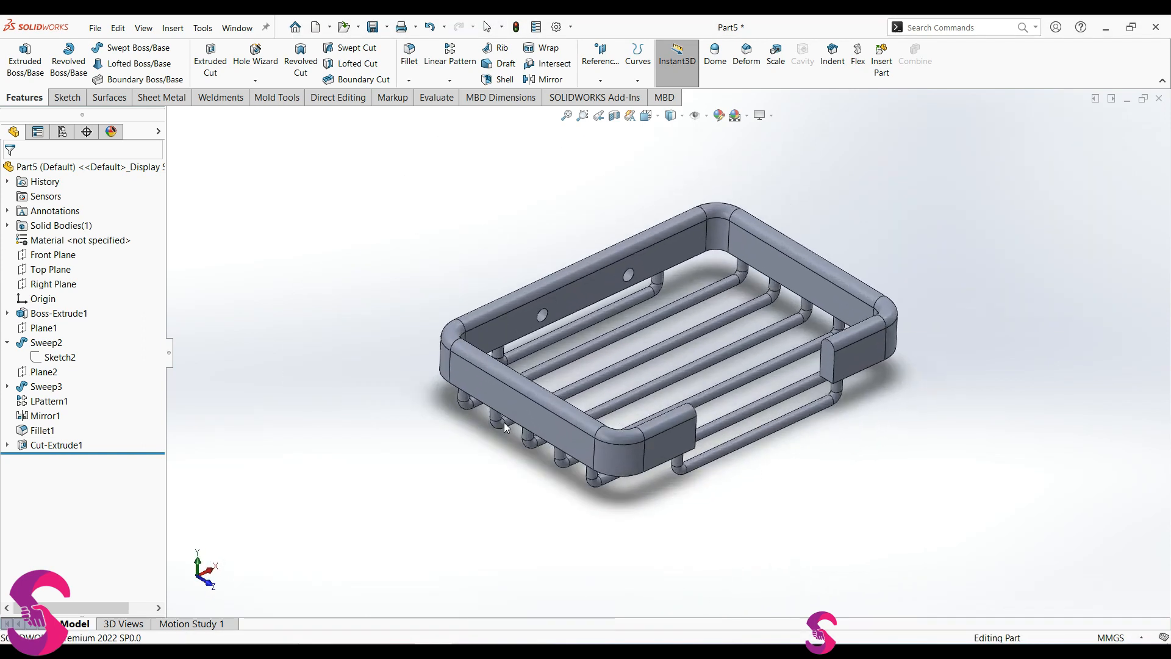